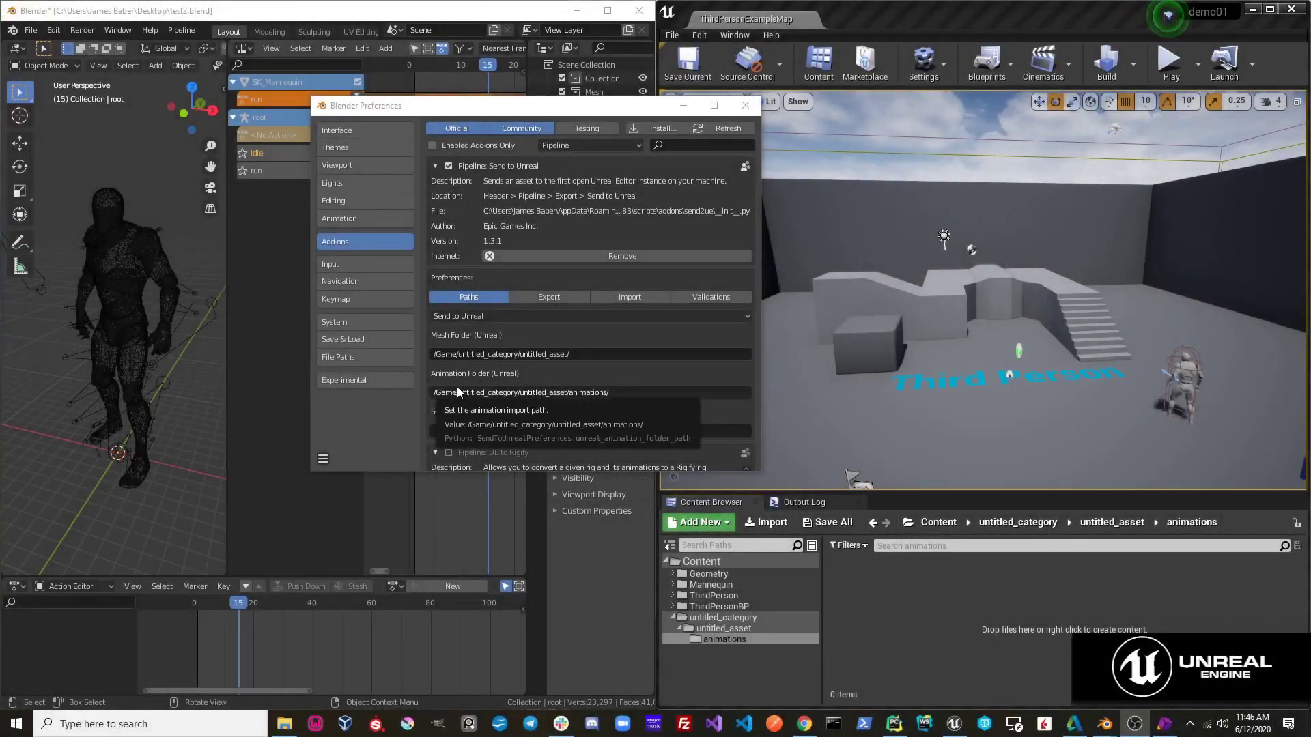
Enable Export all actions in the Send to Unreal add-on's export preferences and minimize the preferences window
click(578, 297)
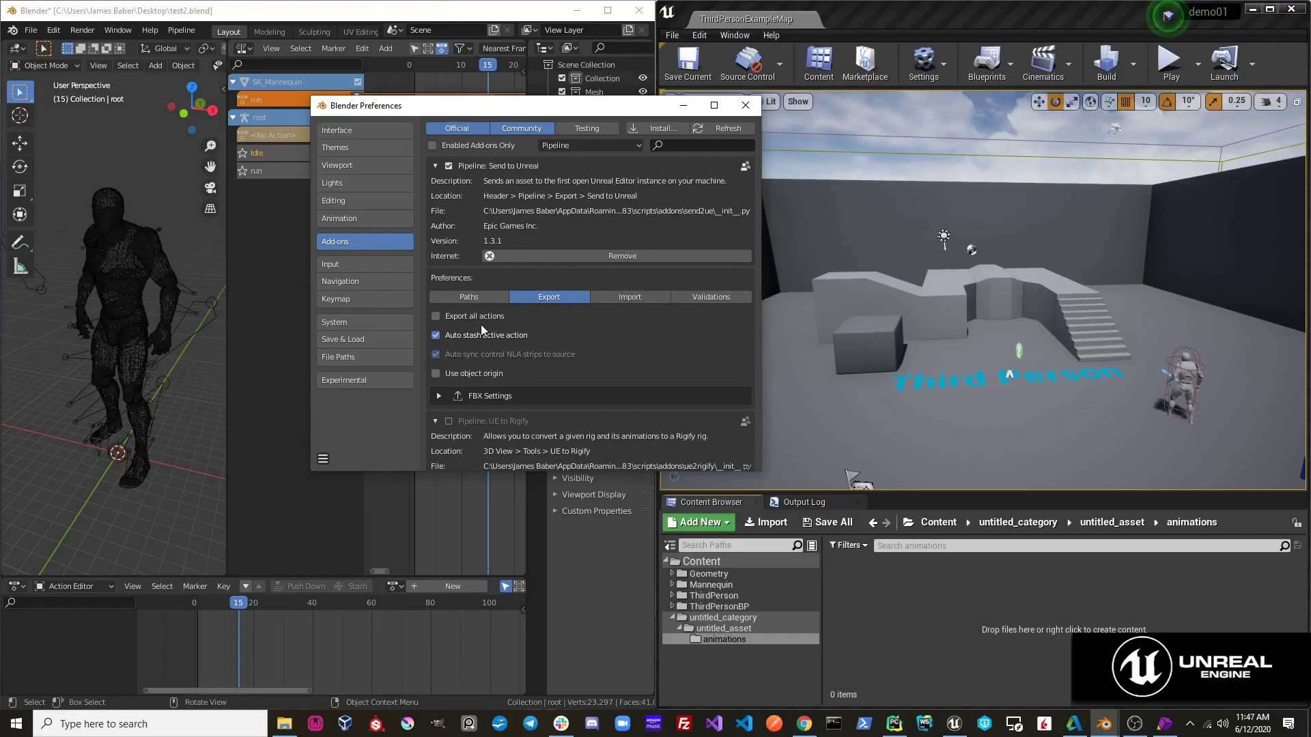
click(435, 317)
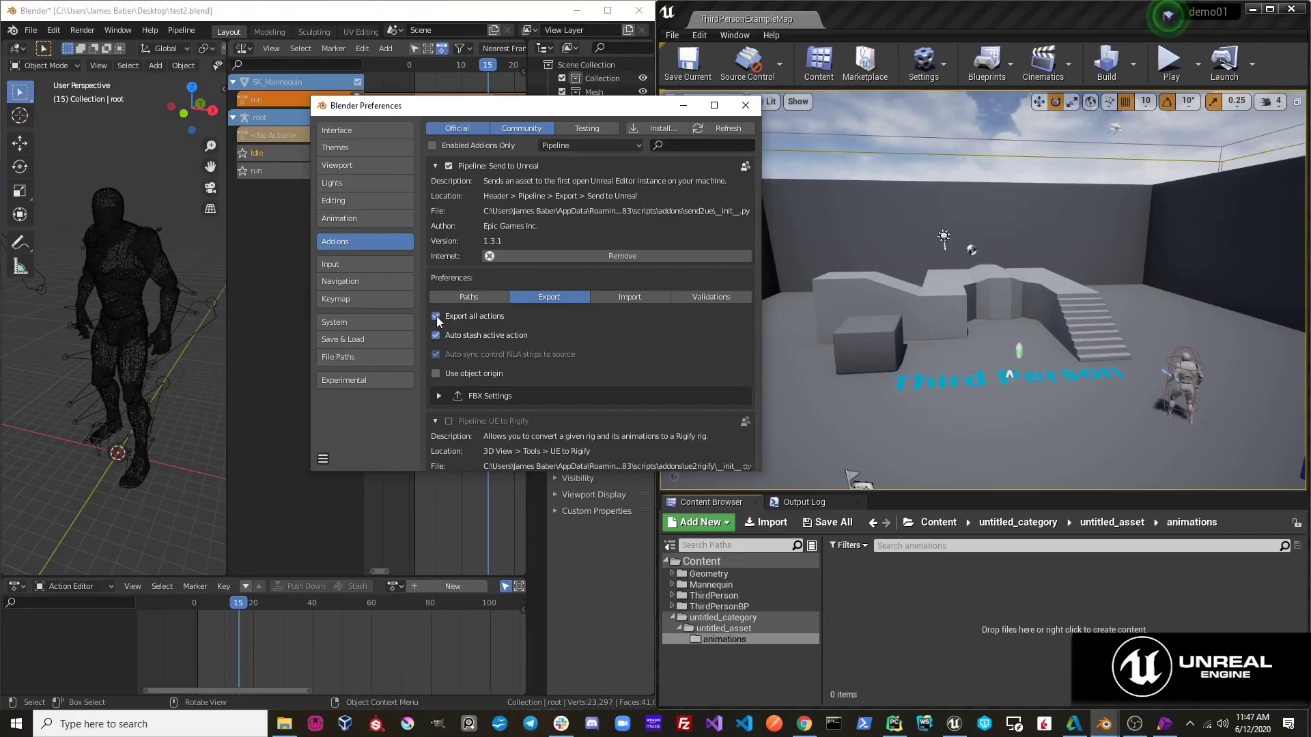
click(684, 105)
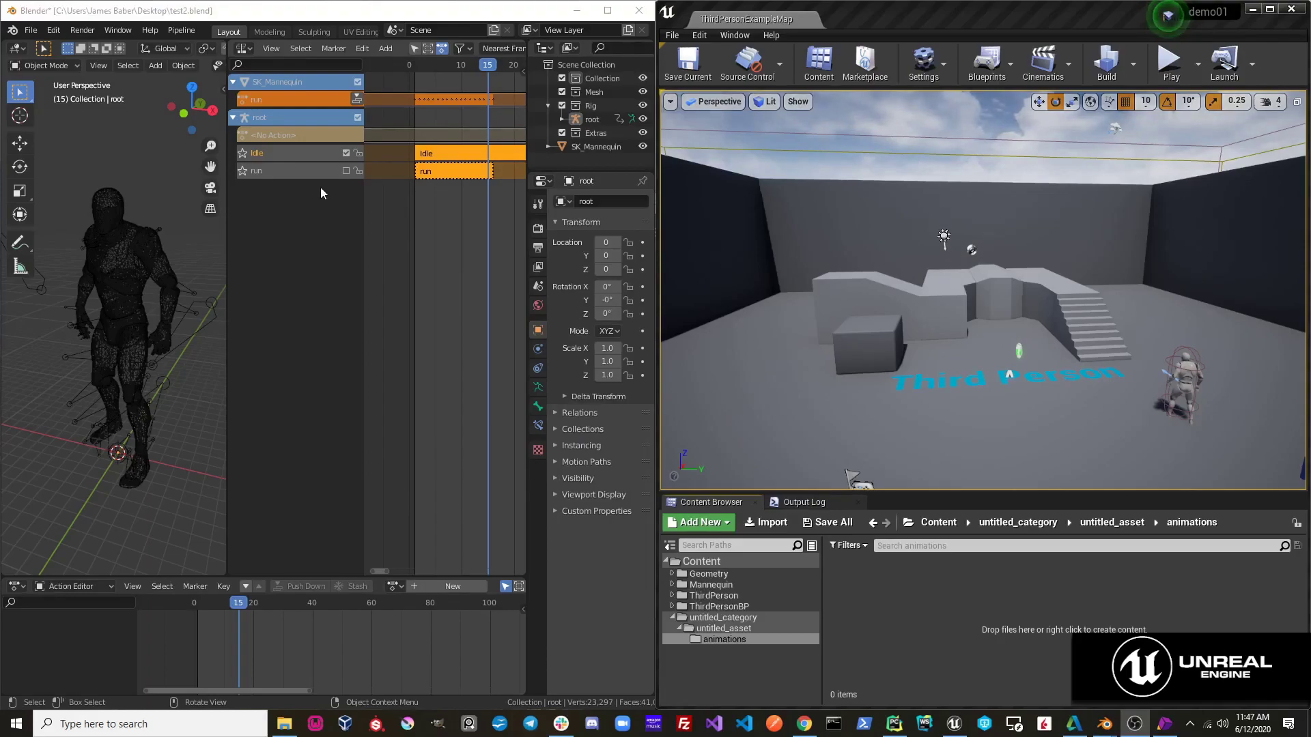
Send all of the root rig's actions to Unreal with the Idle track active and the run track muted
click(346, 171)
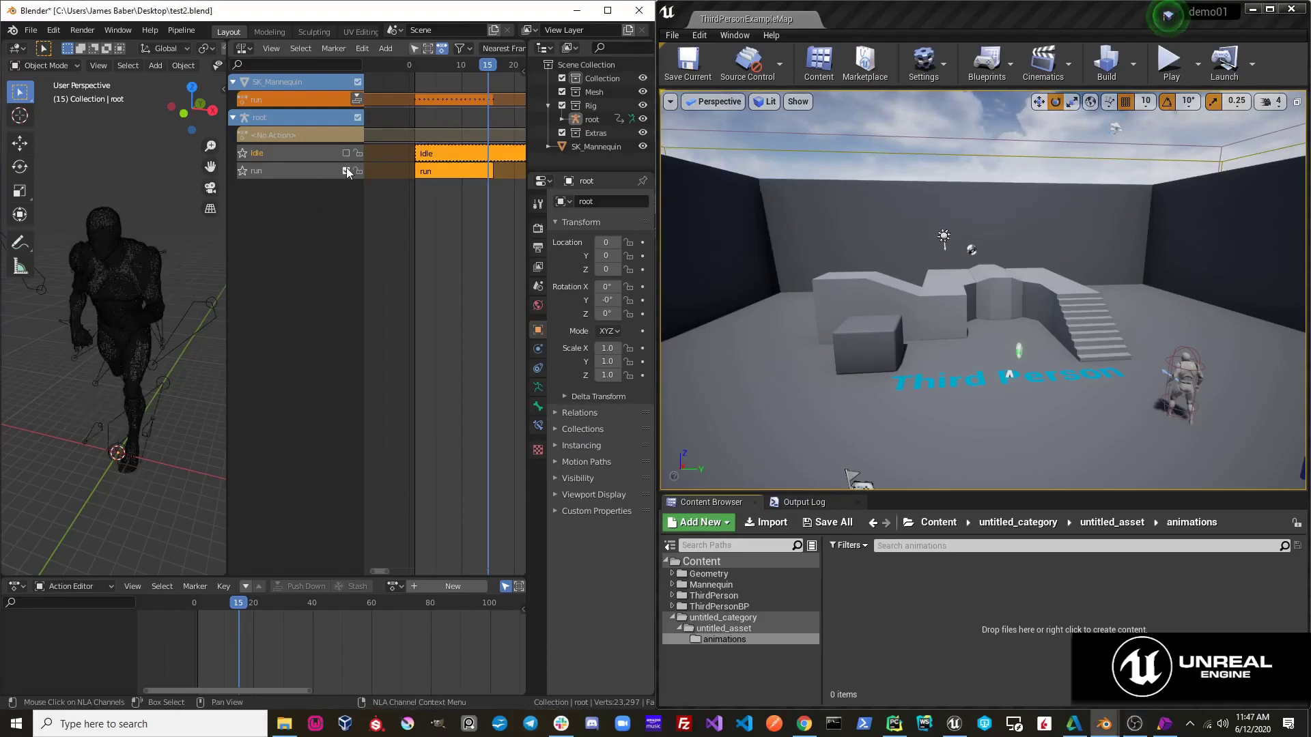
click(346, 154)
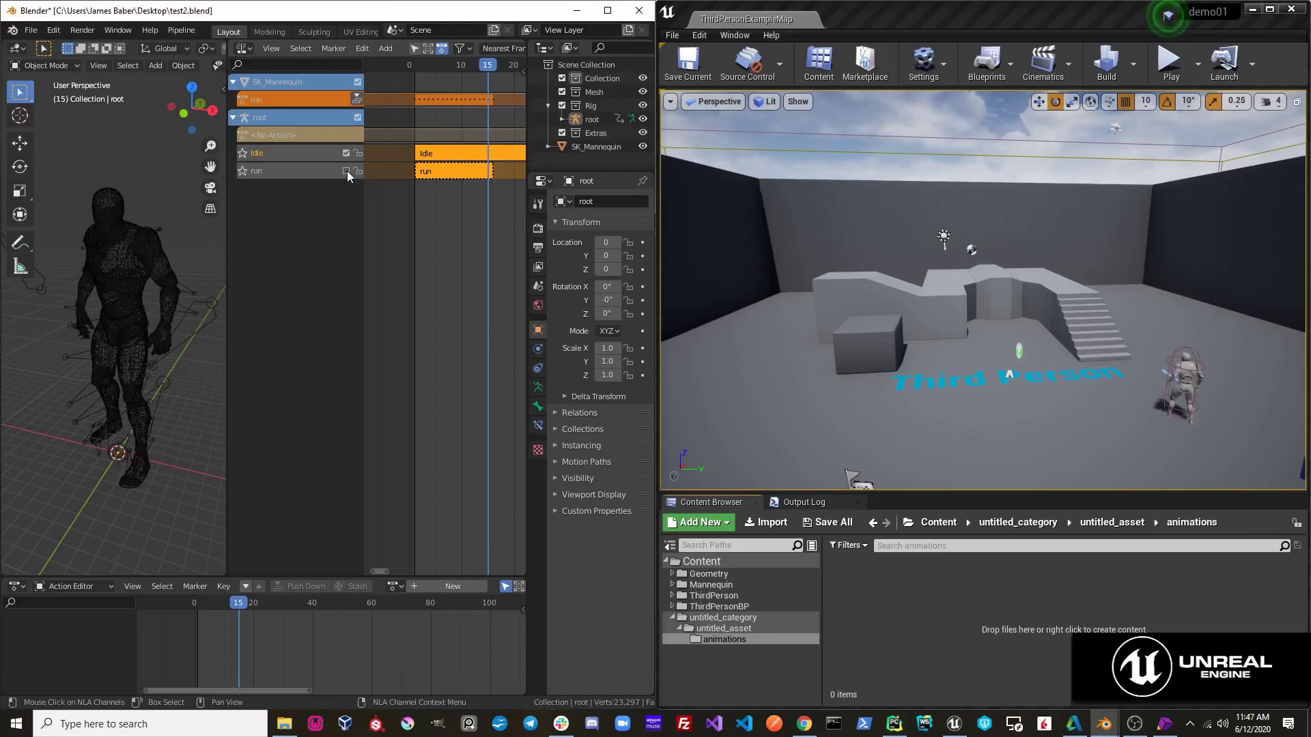
click(181, 30)
mouse_move(197, 60)
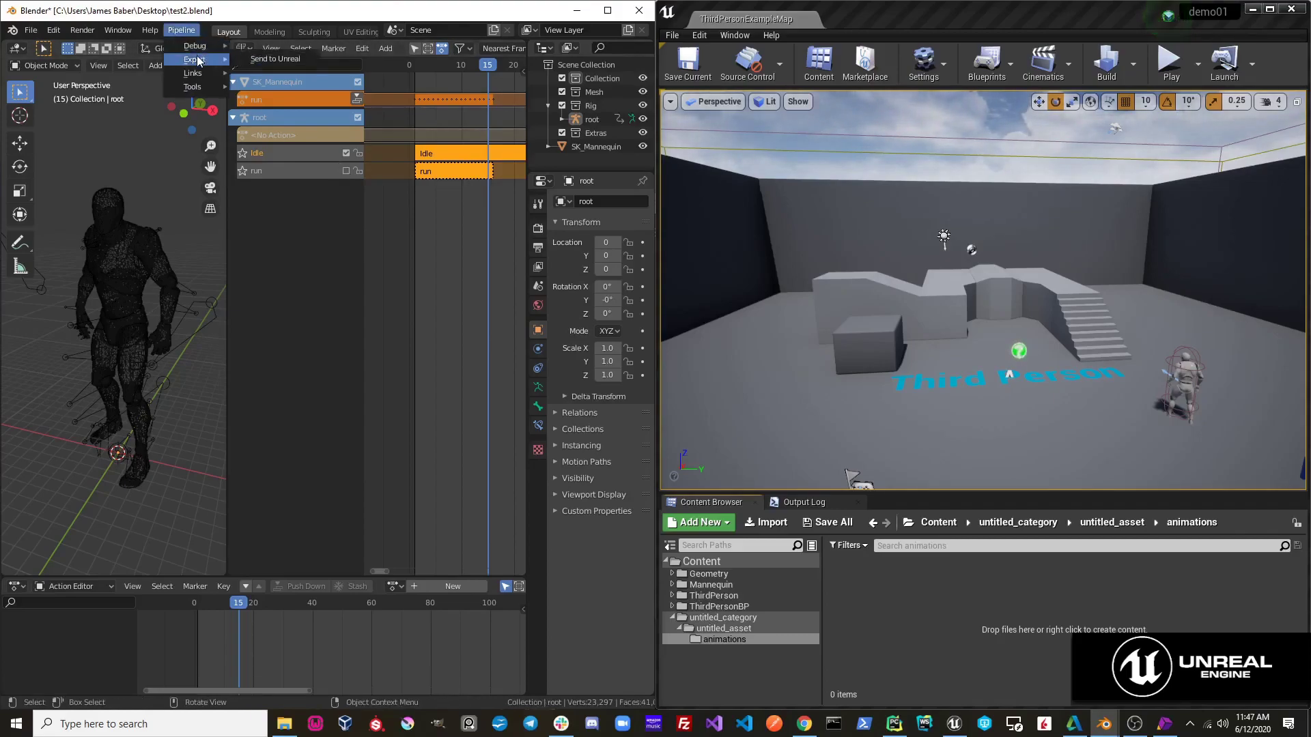
click(272, 59)
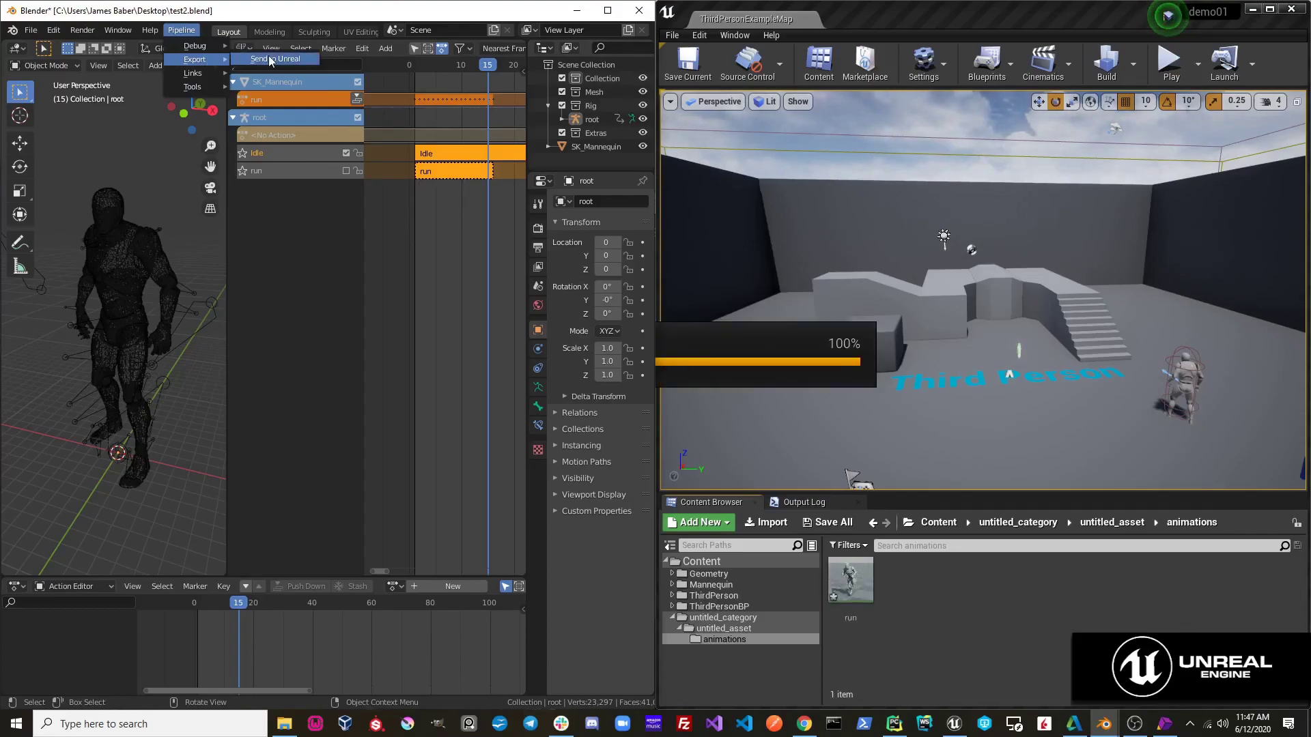
Inspect the imported Idle and run animations in Unreal, previewing the run sequence in the animation editor and closing it
click(915, 652)
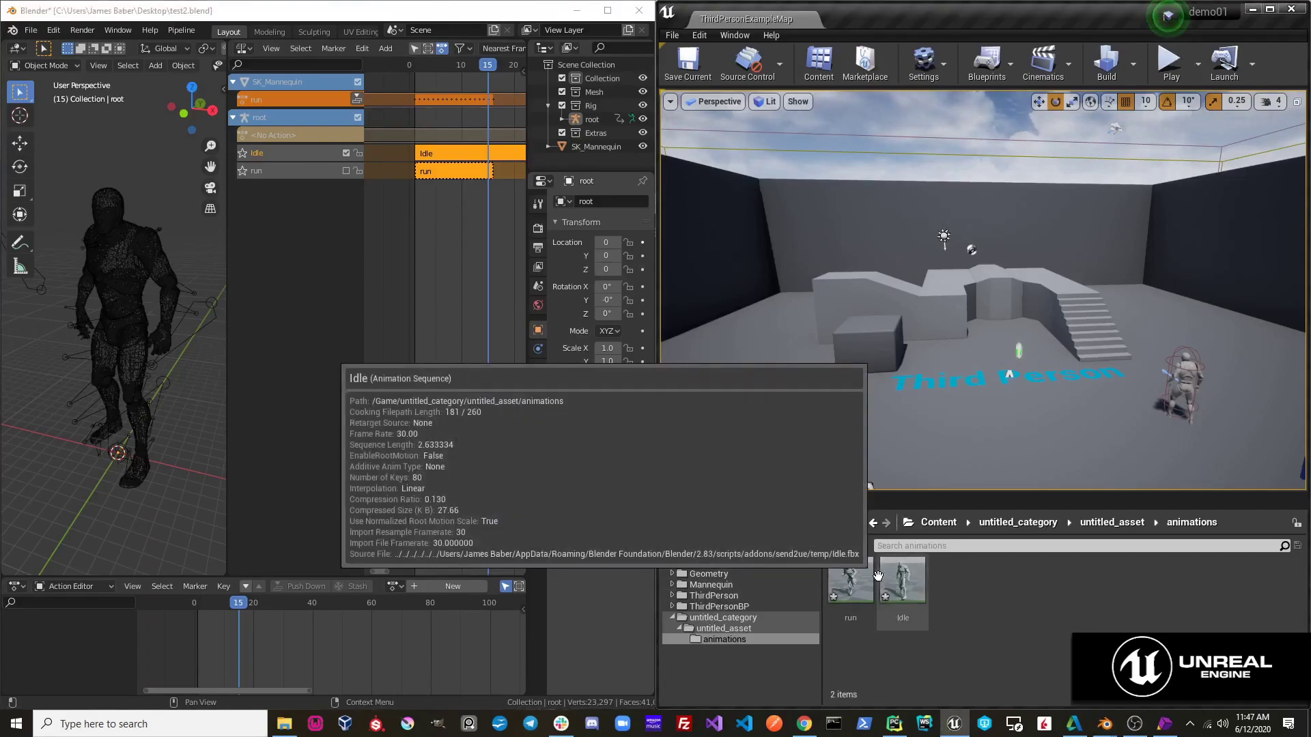
double_click(901, 582)
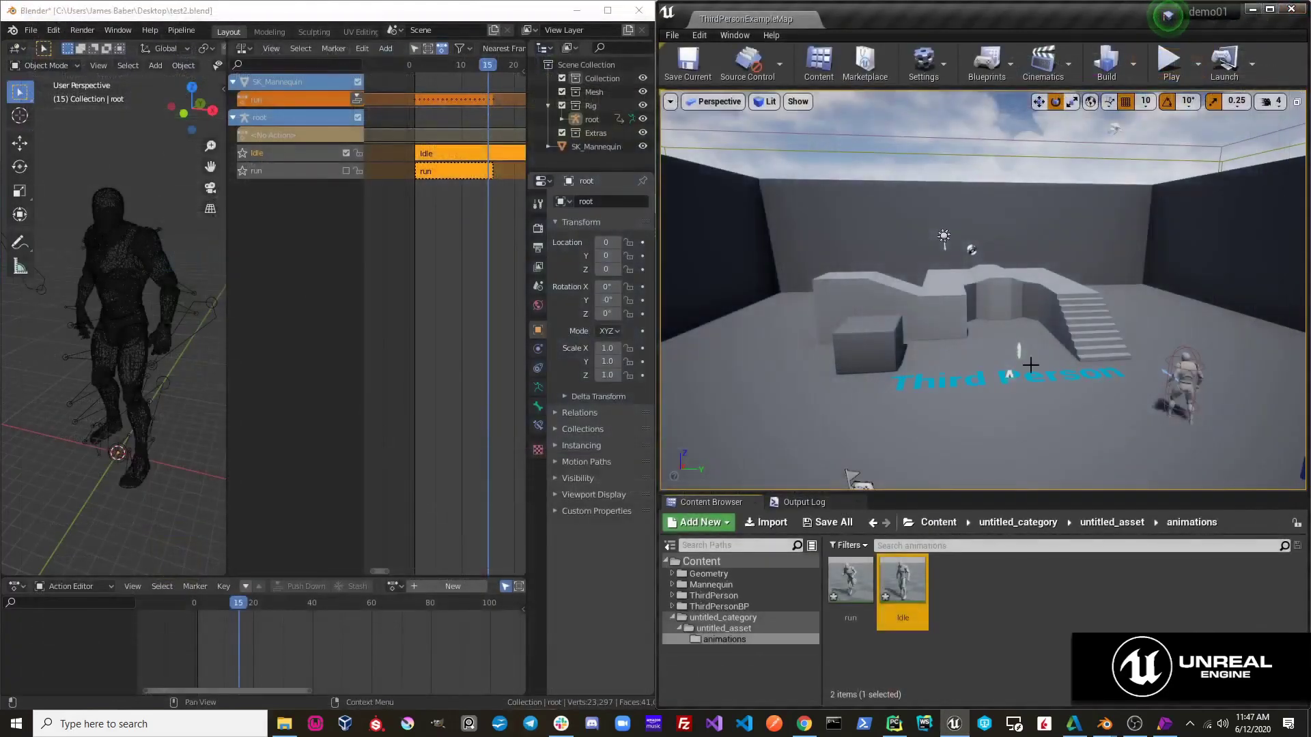
double_click(850, 583)
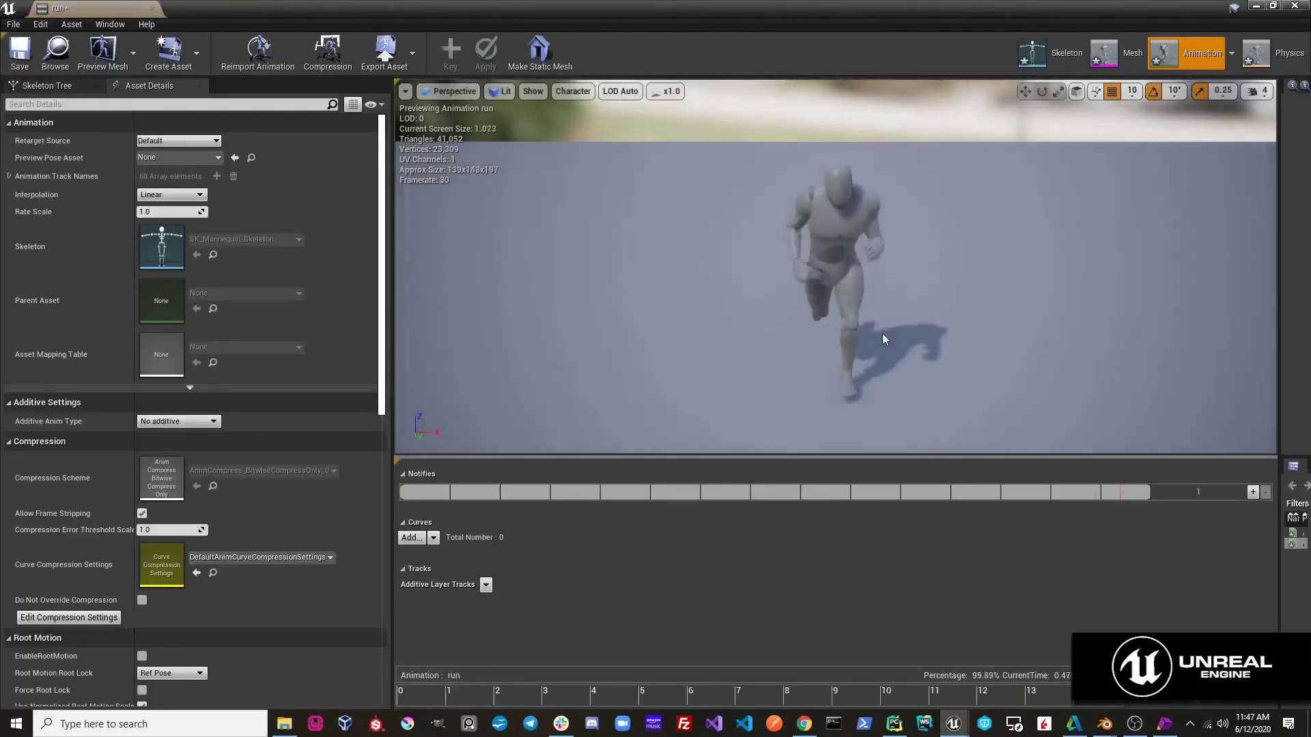
click(1295, 6)
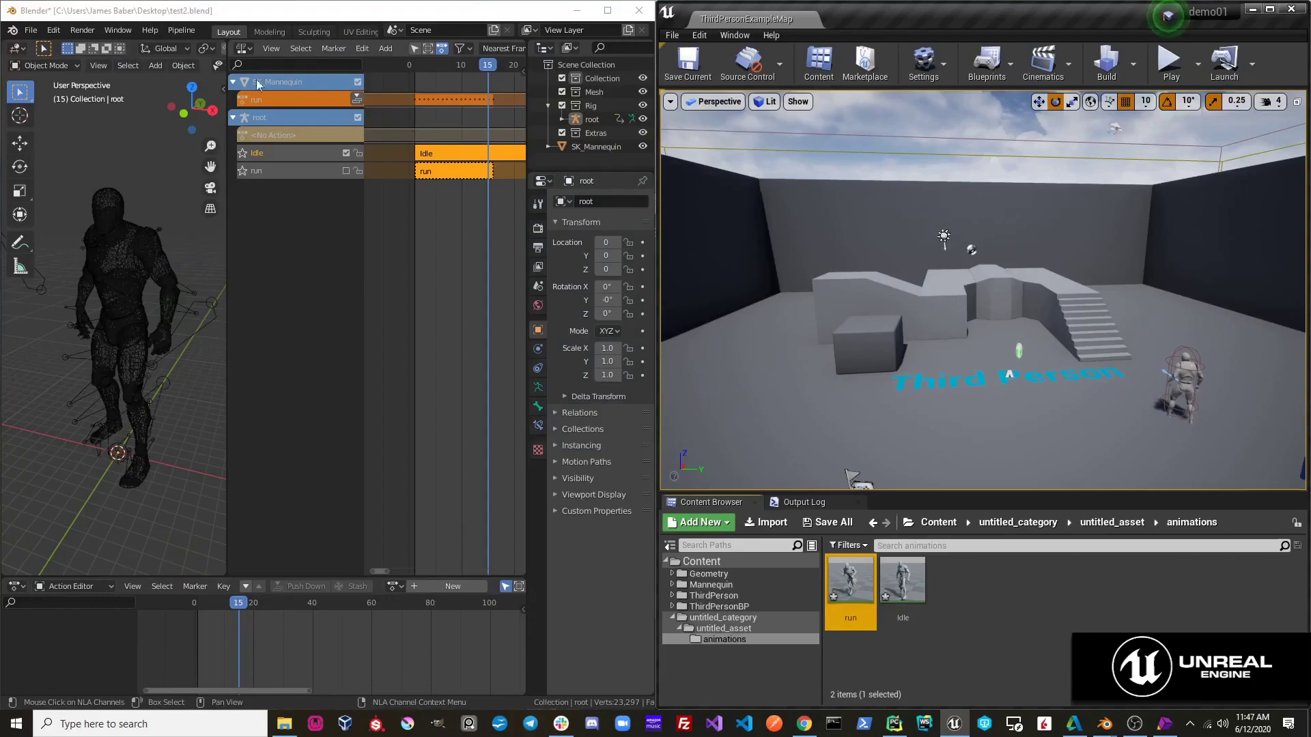
Disable Export all actions in Blender's Send to Unreal export preferences and close the preferences window
click(54, 30)
click(80, 226)
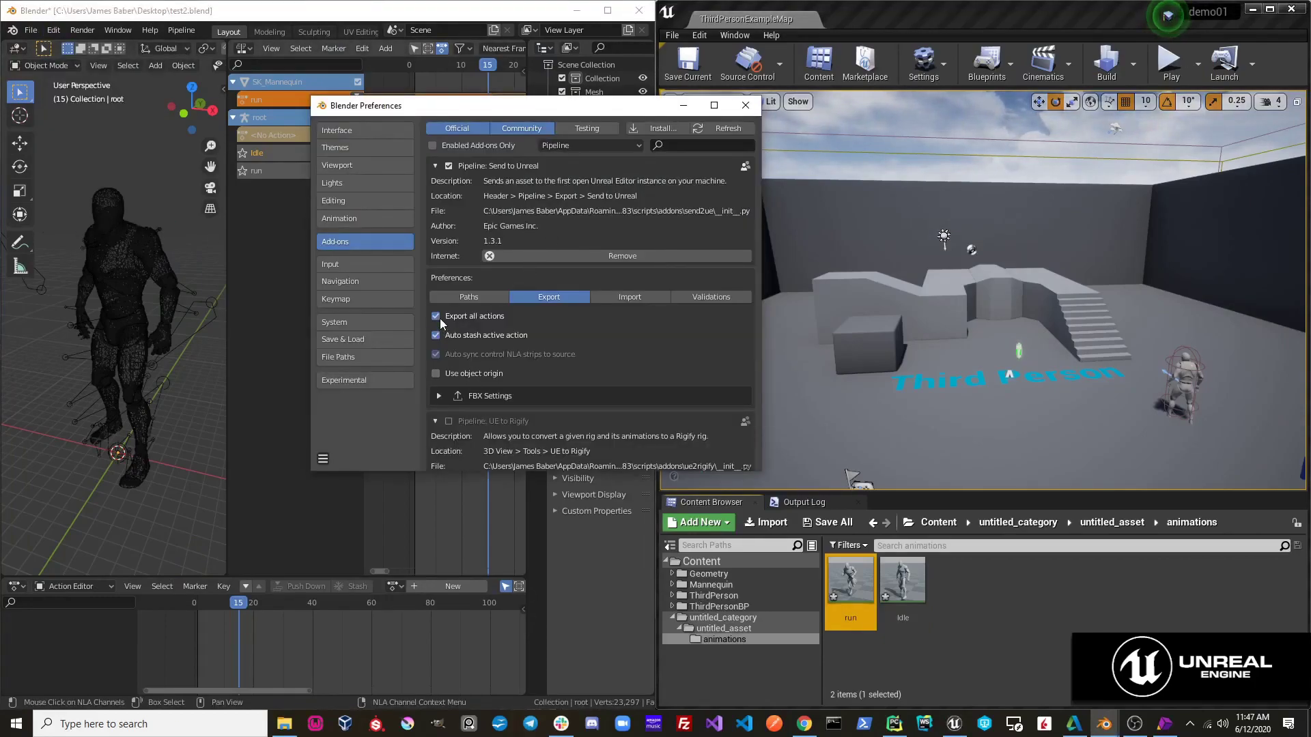
drag(496, 107, 633, 123)
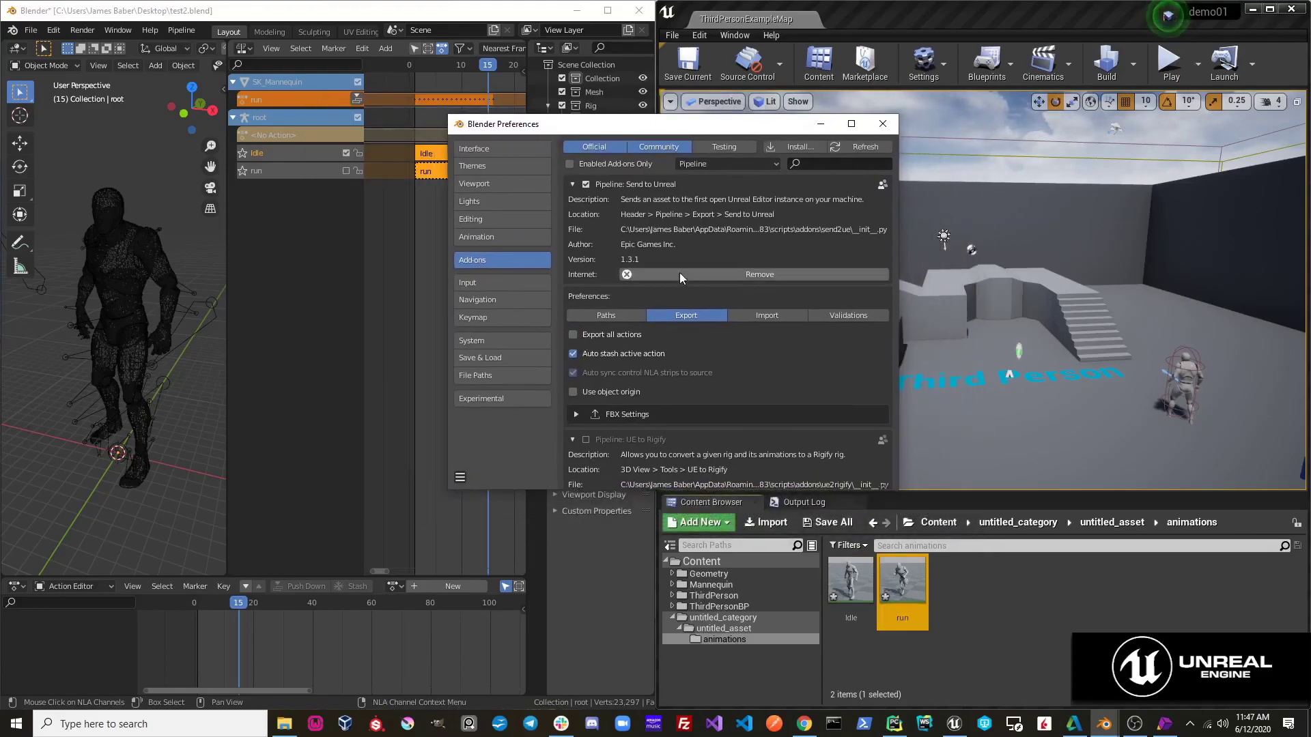
click(882, 124)
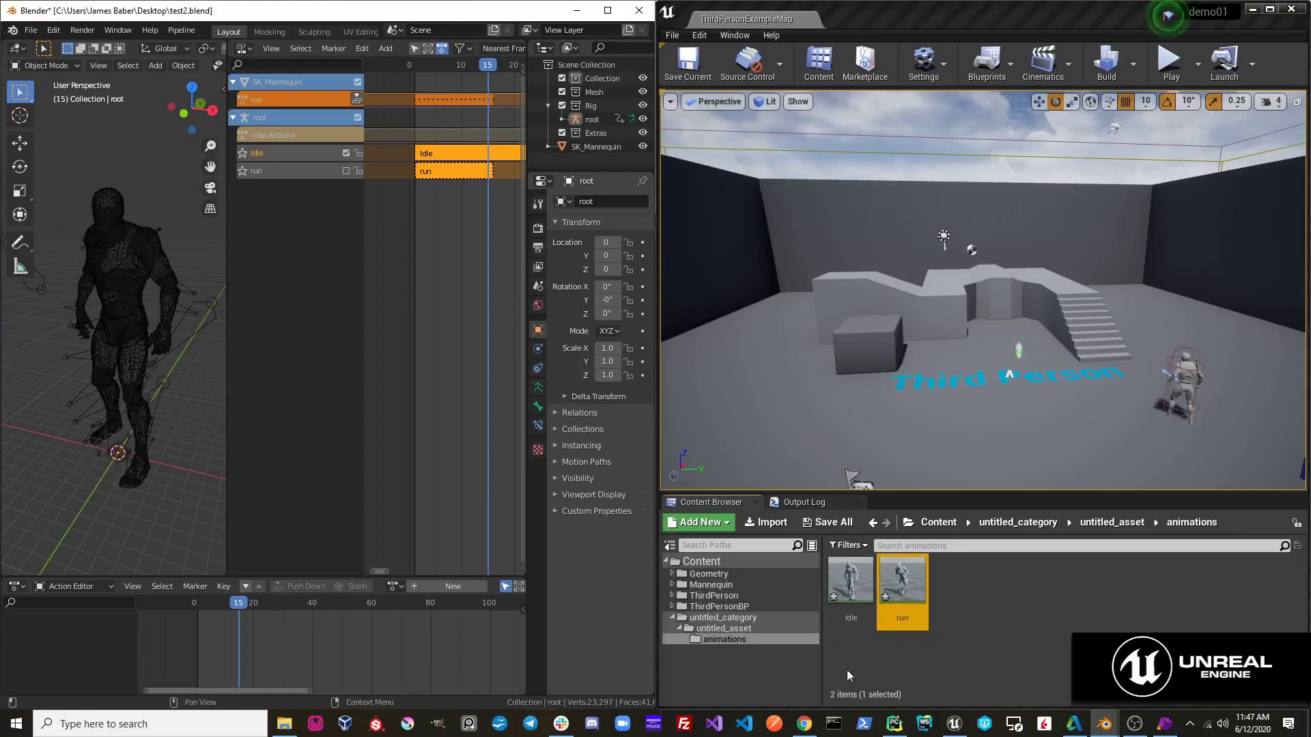
Force delete the Idle and run animation assets from the animations folder in Unreal
drag(845, 683, 901, 589)
right_click(902, 589)
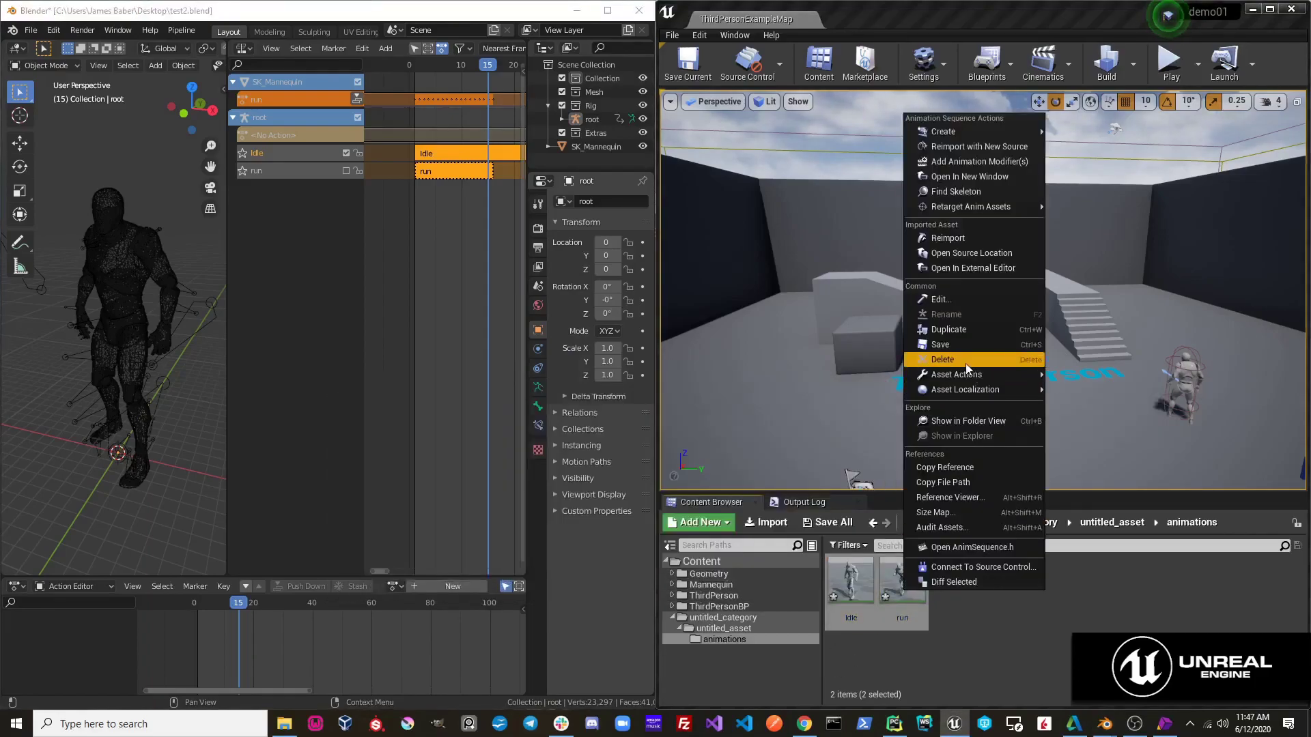
click(919, 357)
click(574, 582)
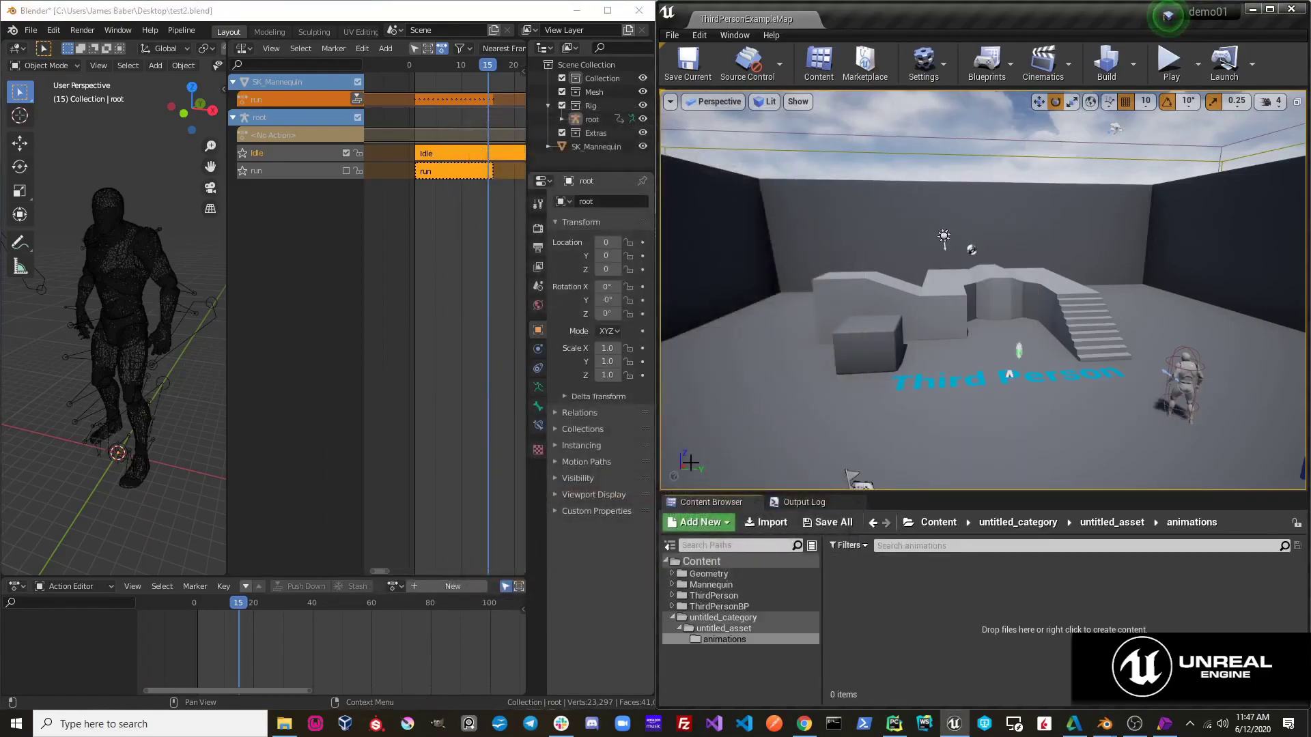
Send only the active Idle action from Blender to Unreal and select the imported asset in the animations folder
click(179, 30)
mouse_move(207, 59)
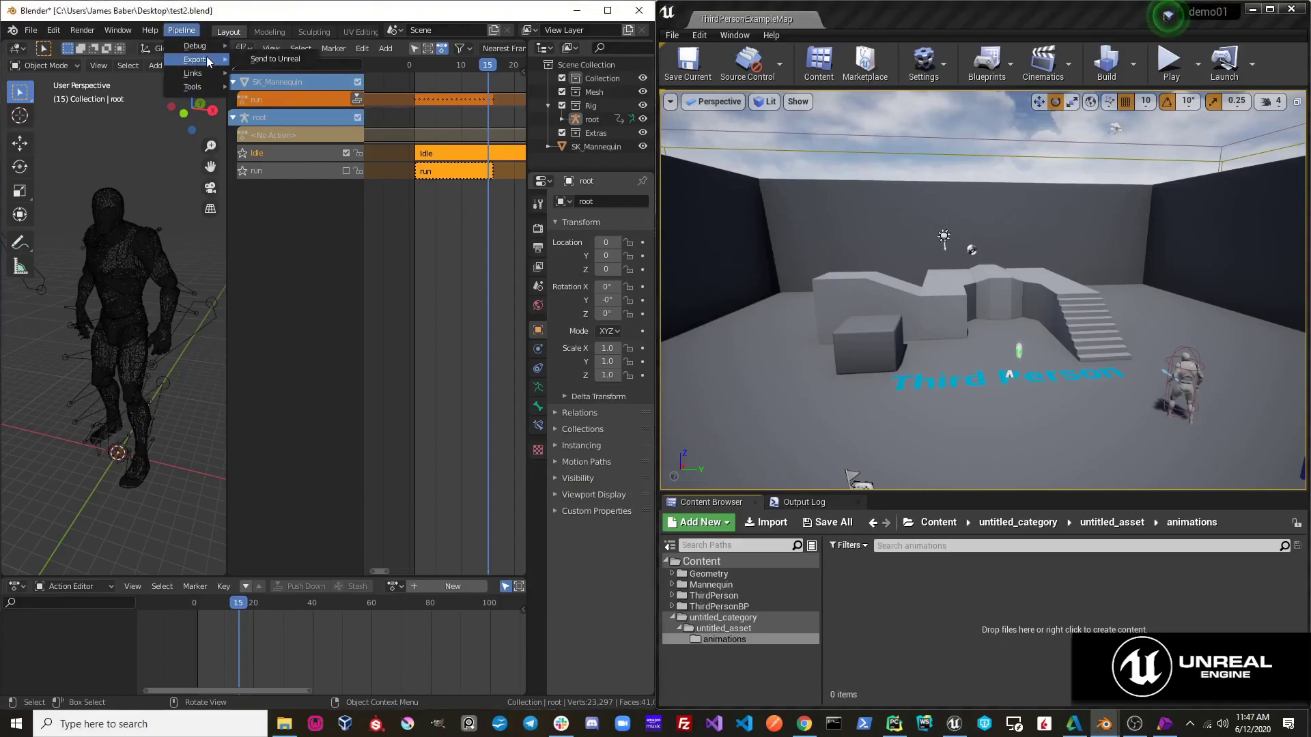
click(297, 59)
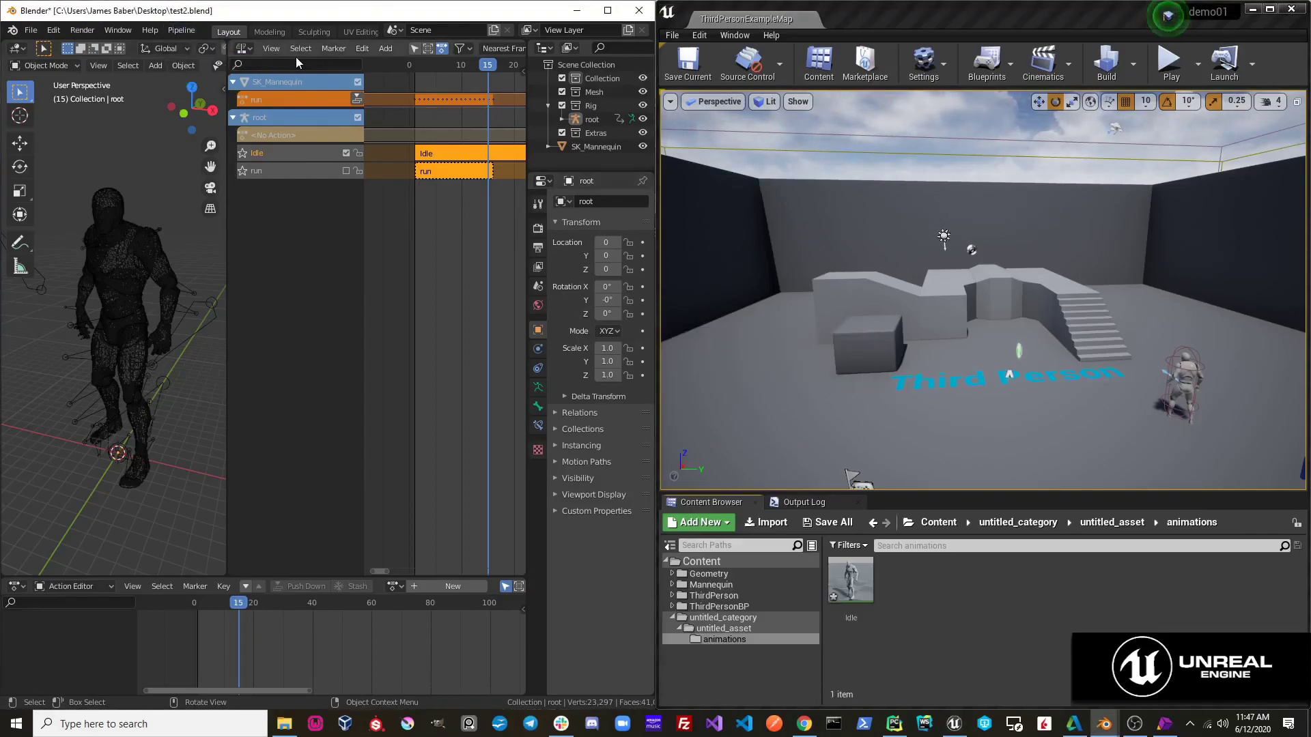
click(859, 575)
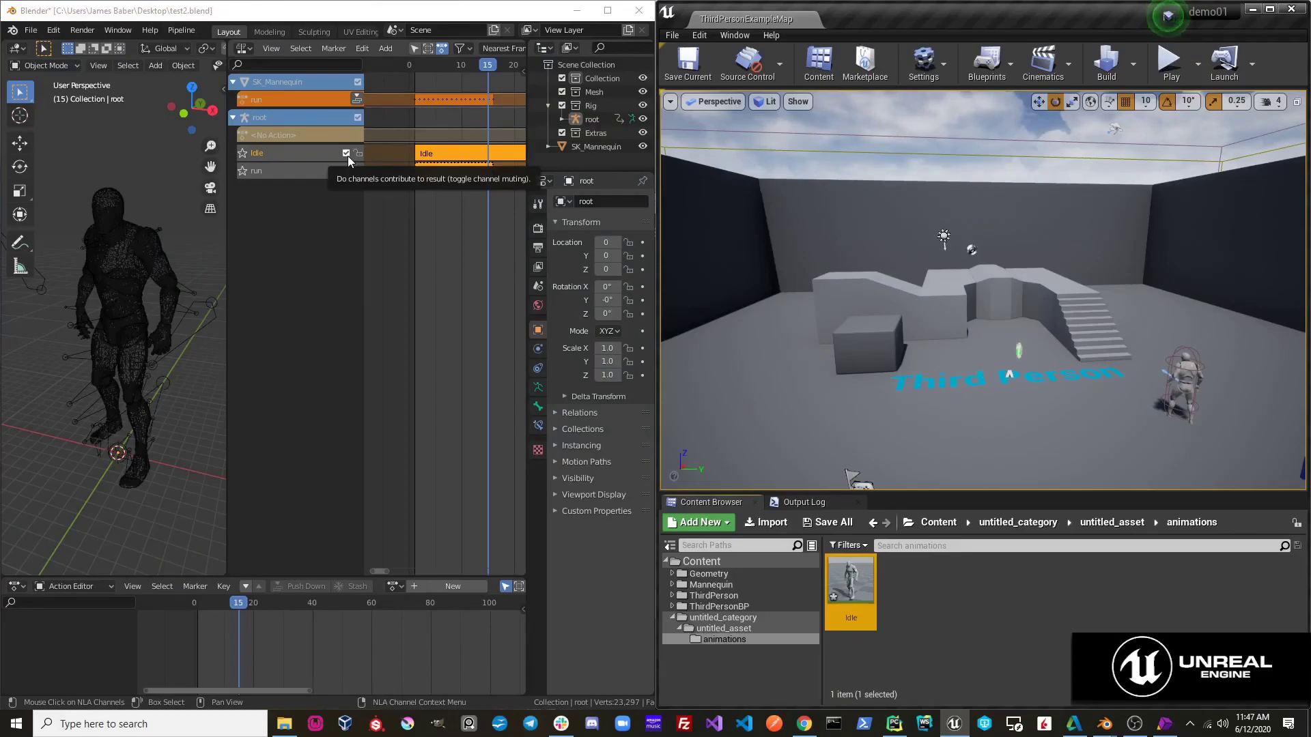
Activate the run track instead of Idle in the NLA editor, and force delete the Idle asset in Unreal
click(346, 154)
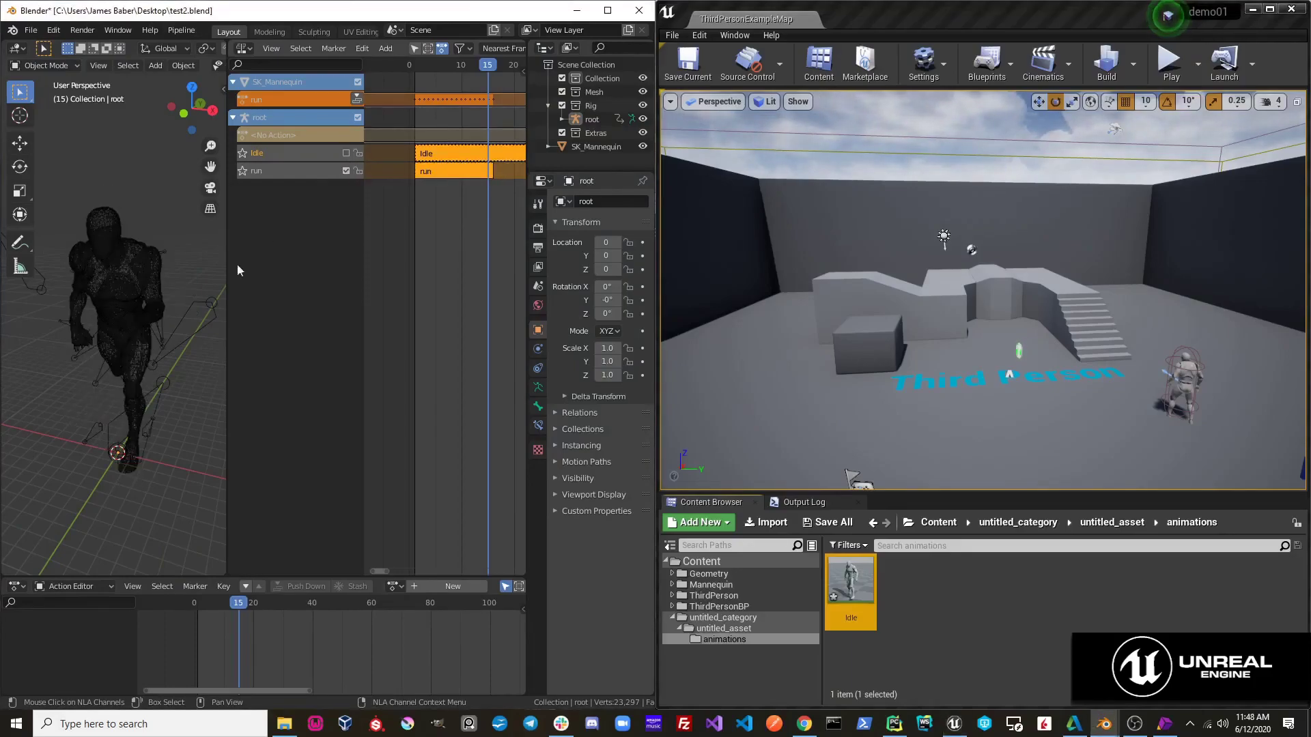
right_click(854, 599)
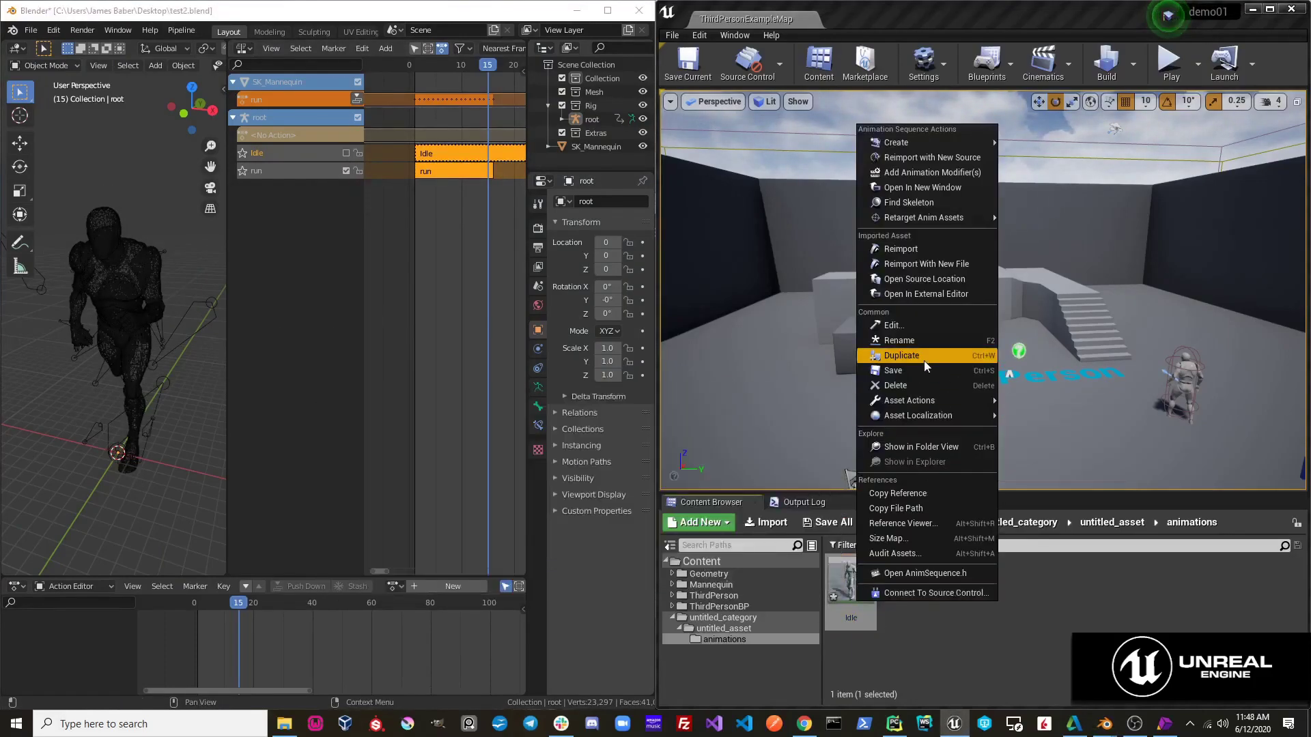
click(921, 387)
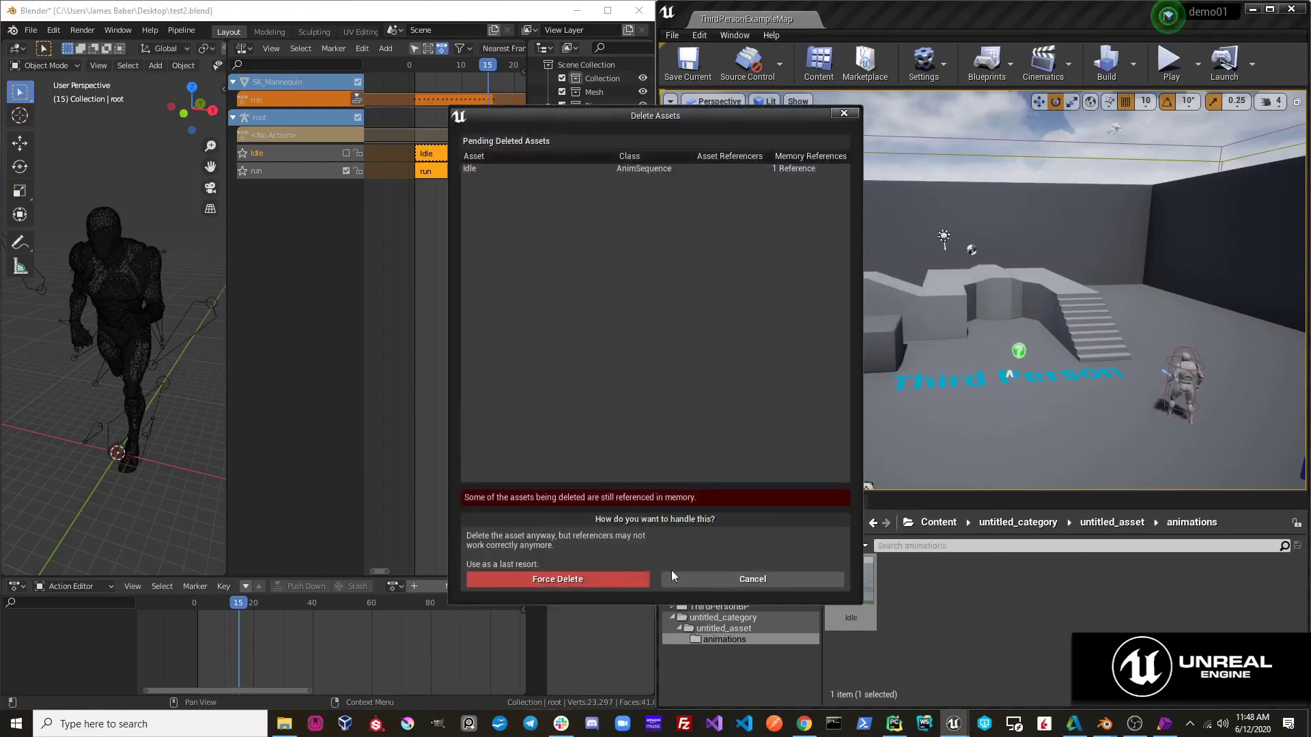
click(619, 580)
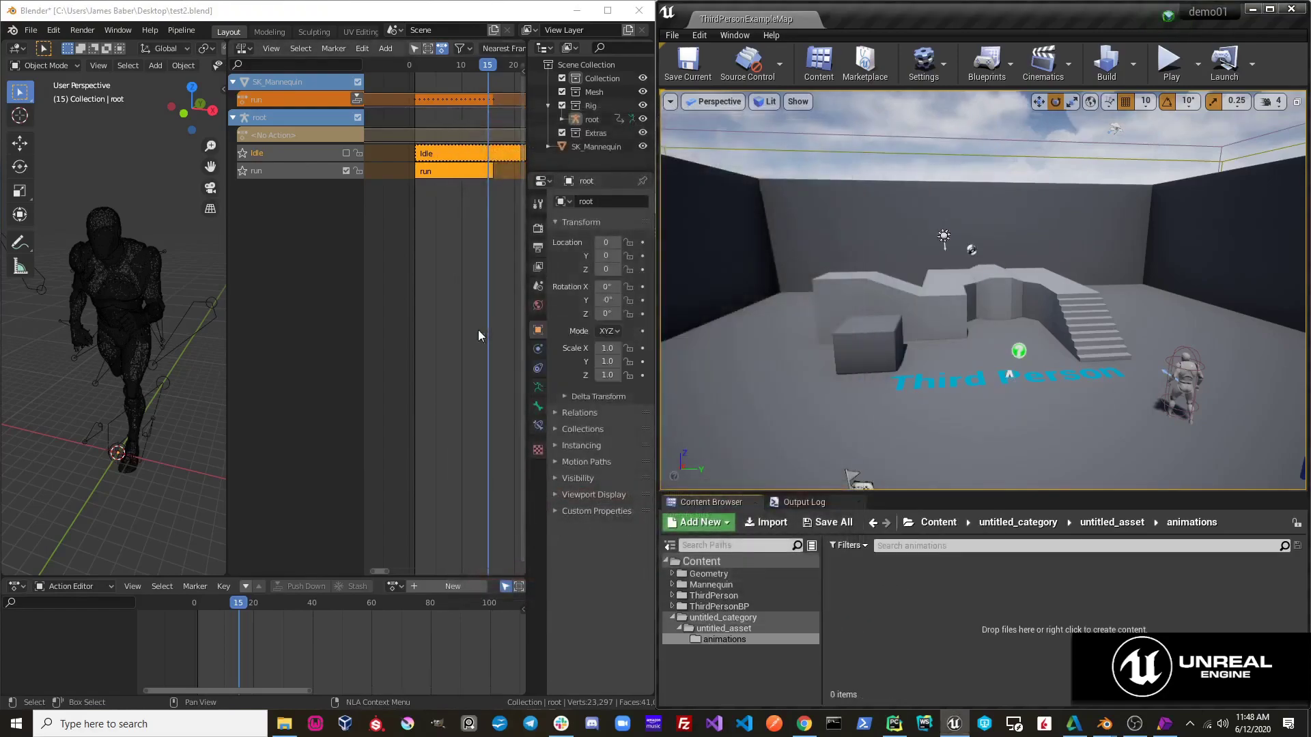
Send only the active run action from Blender to Unreal's animations folder
click(181, 30)
mouse_move(198, 60)
click(262, 59)
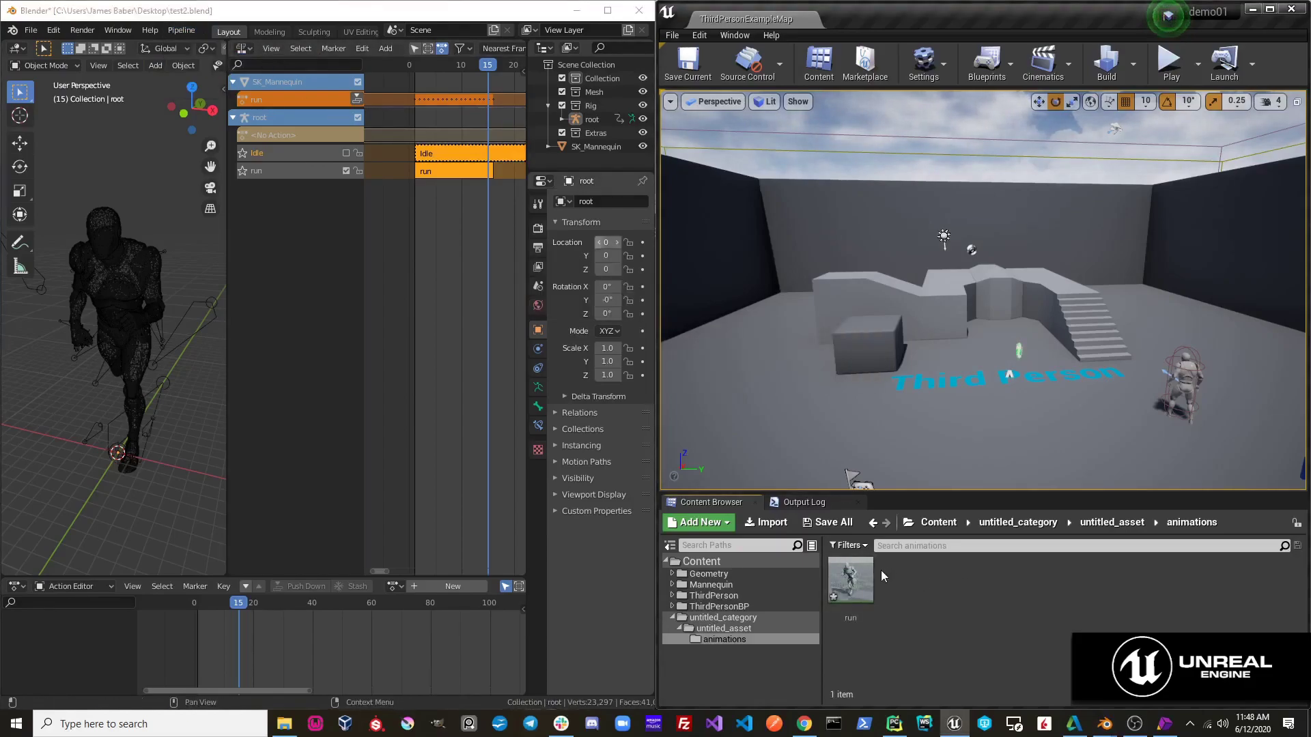
mouse_move(873, 577)
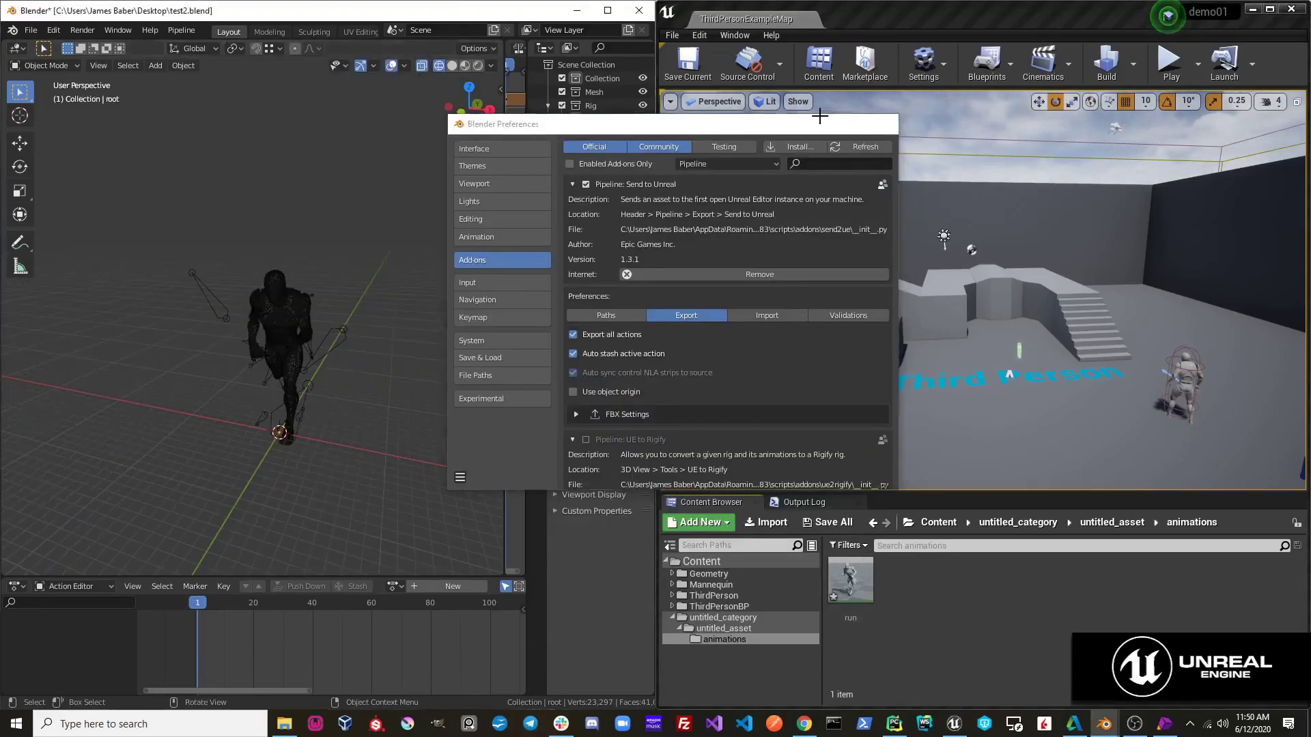
Put the root rig into Pose Mode in the front view and clear the rotation of its bones
click(820, 123)
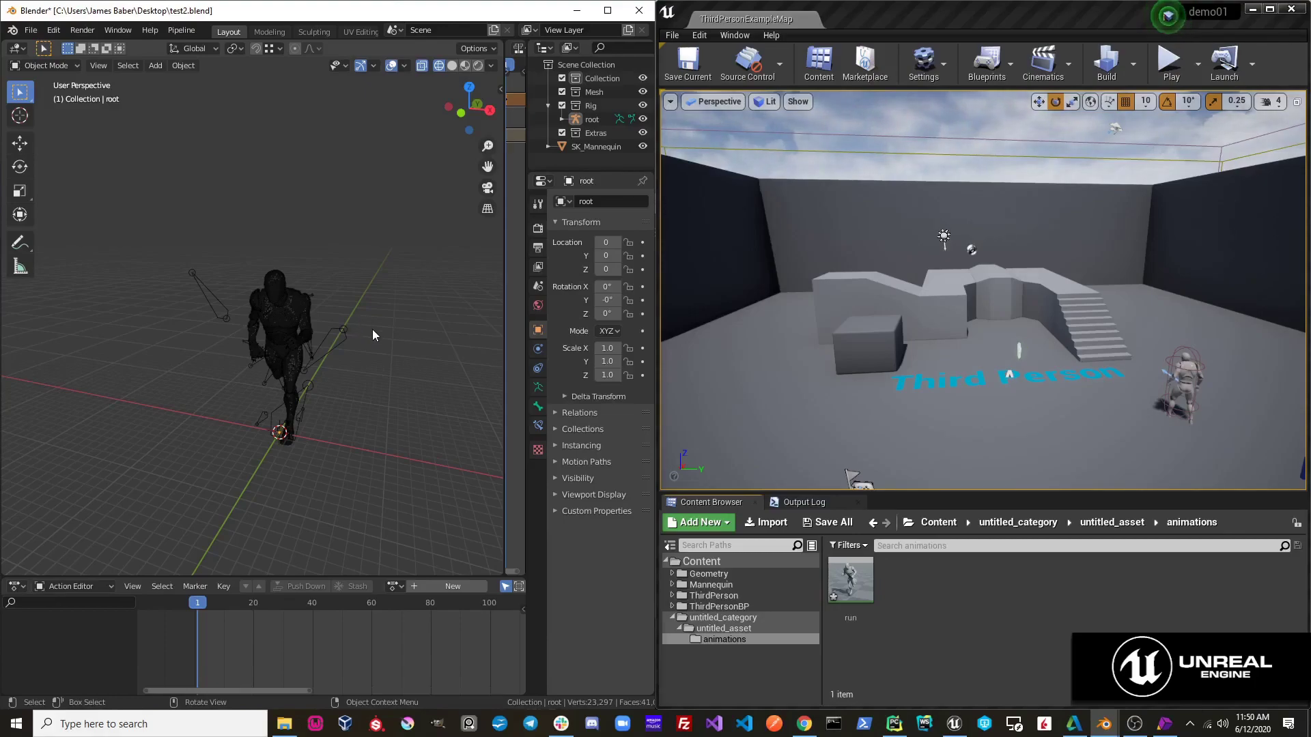
middle_drag(387, 332, 298, 293)
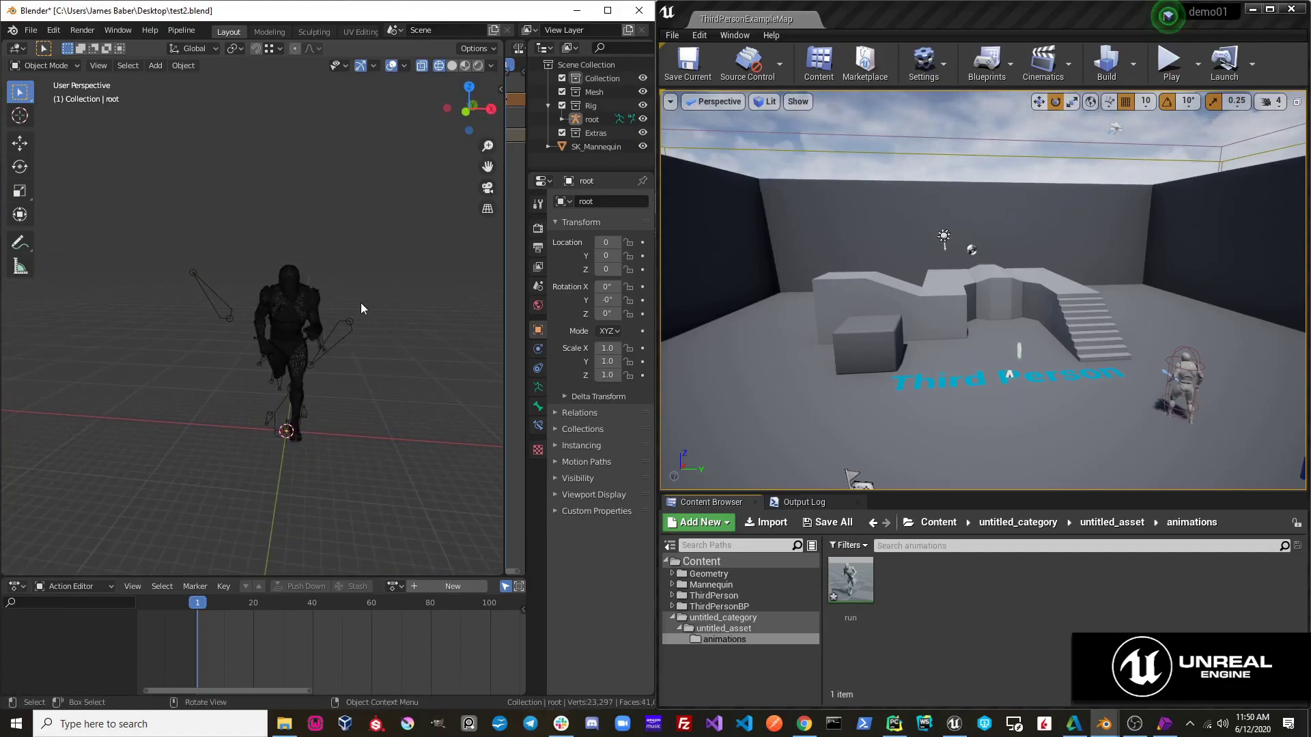
key(i)
key(KP_1)
key(ctrl+Tab)
key(alt+r)
key(KP_Decimal)
Insert a keyframe for the upperarm_l bone at frame 1
click(318, 271)
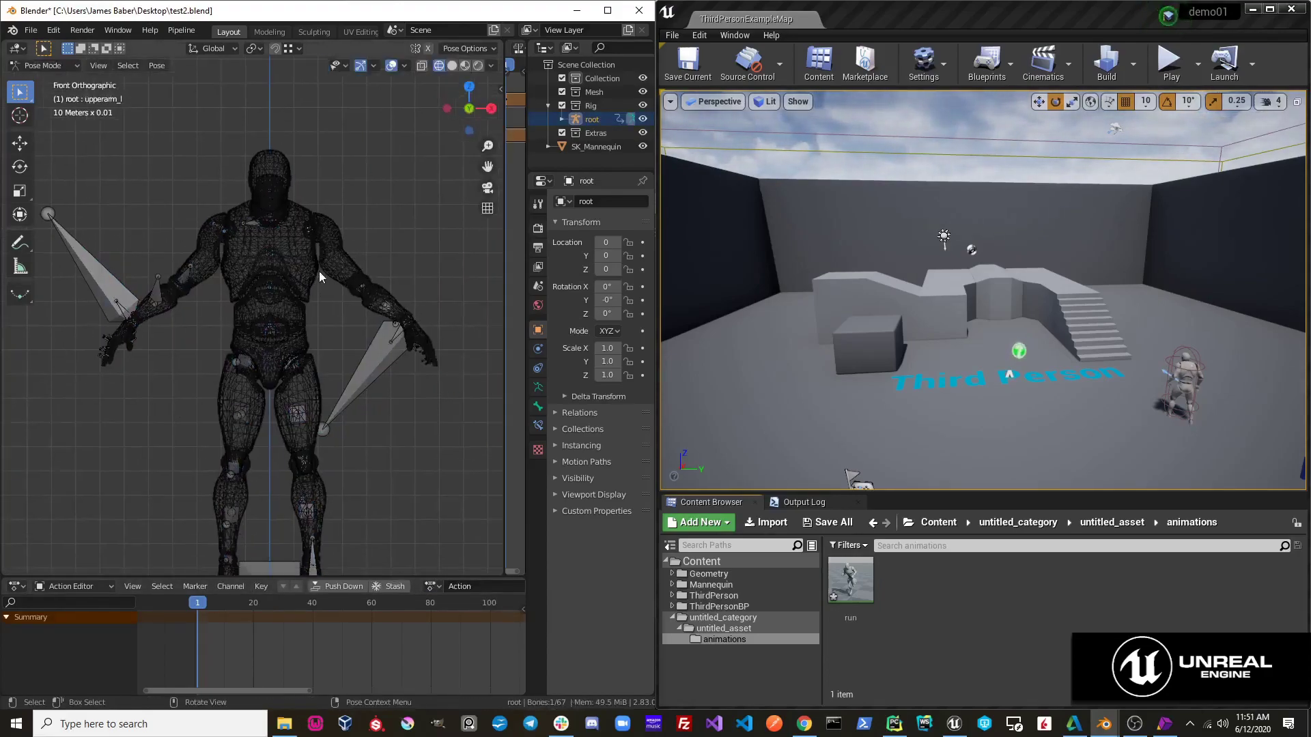
key(i)
click(309, 289)
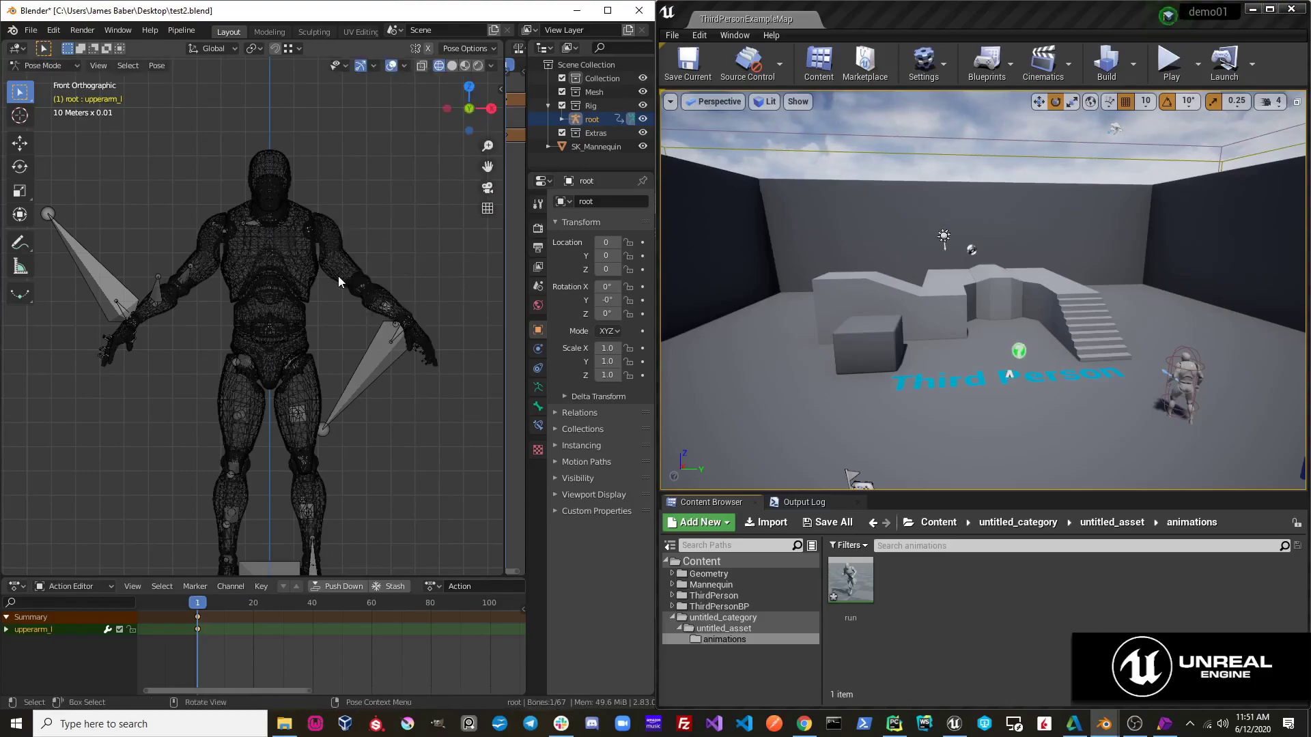
Rotate the upperarm_l bone upward until the arm is slightly above horizontal at frame 20, and keyframe it
click(254, 608)
key(r)
click(392, 267)
key(i)
click(389, 283)
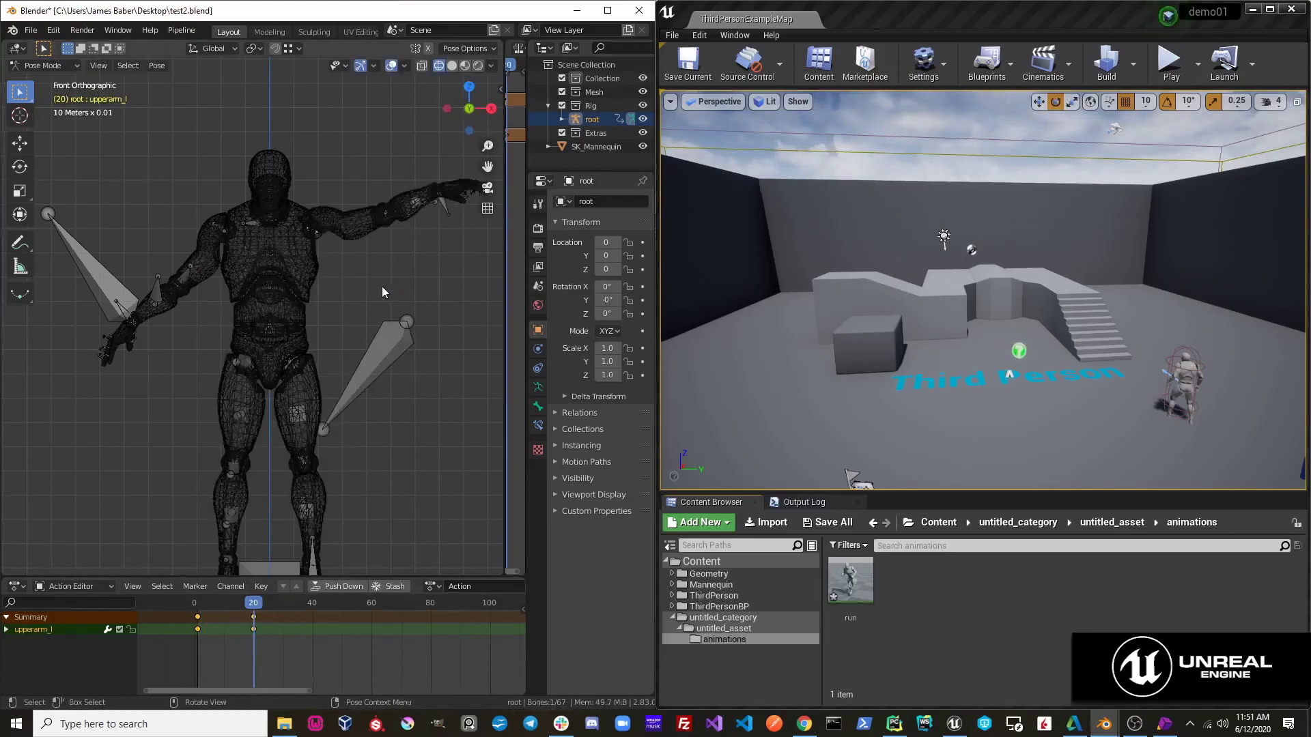
Force delete the run animation asset from the animations folder in Unreal
right_click(850, 581)
click(881, 159)
click(557, 579)
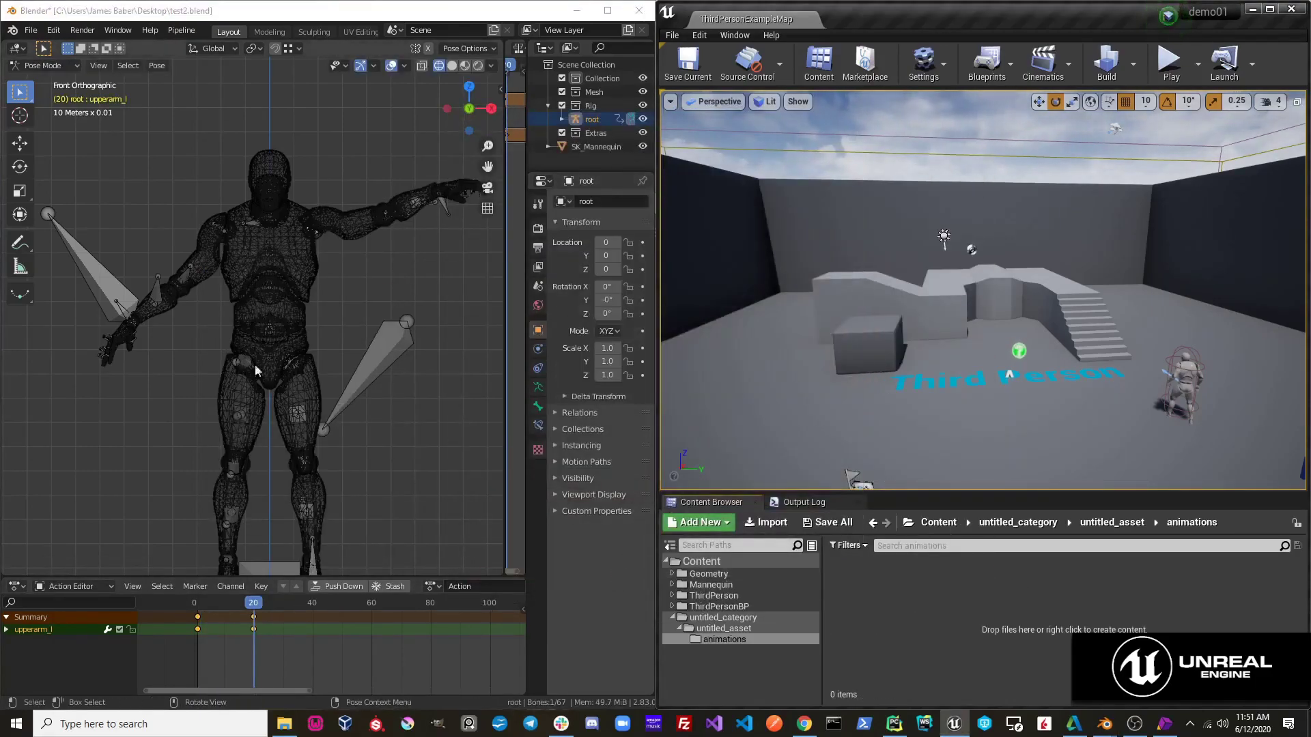
Deselect the bones and widen the NLA editor beside Blender's 3D viewport to expose its tracks
click(357, 383)
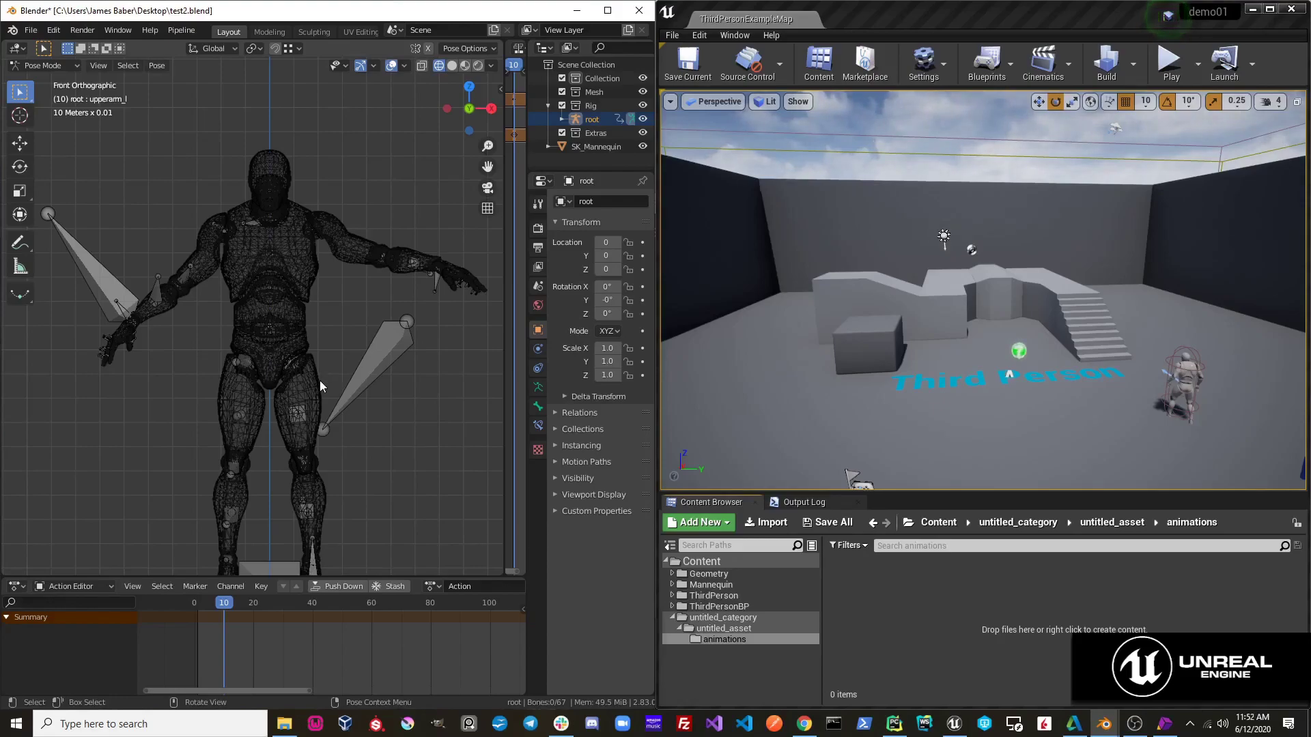
drag(506, 271, 240, 272)
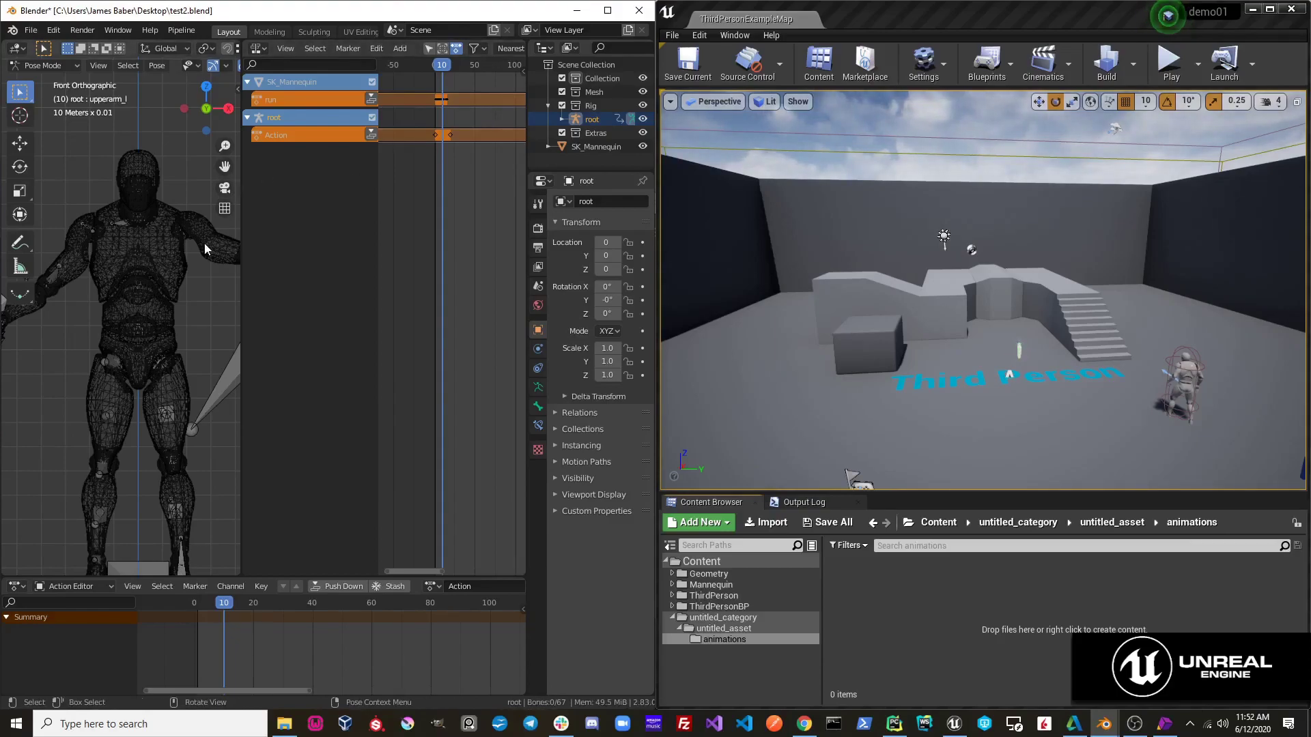
Try pushing the root rig's active action down into an NLA track, and undo it
click(371, 134)
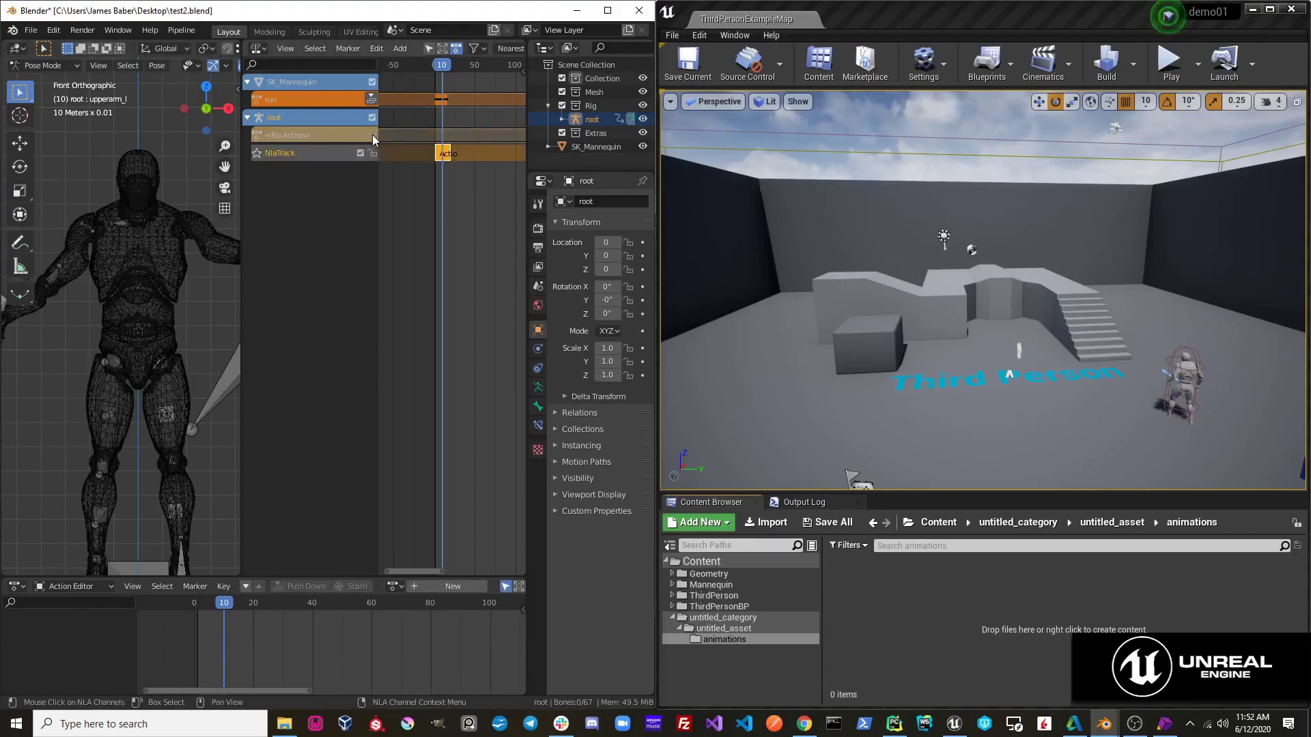
key(ctrl+z)
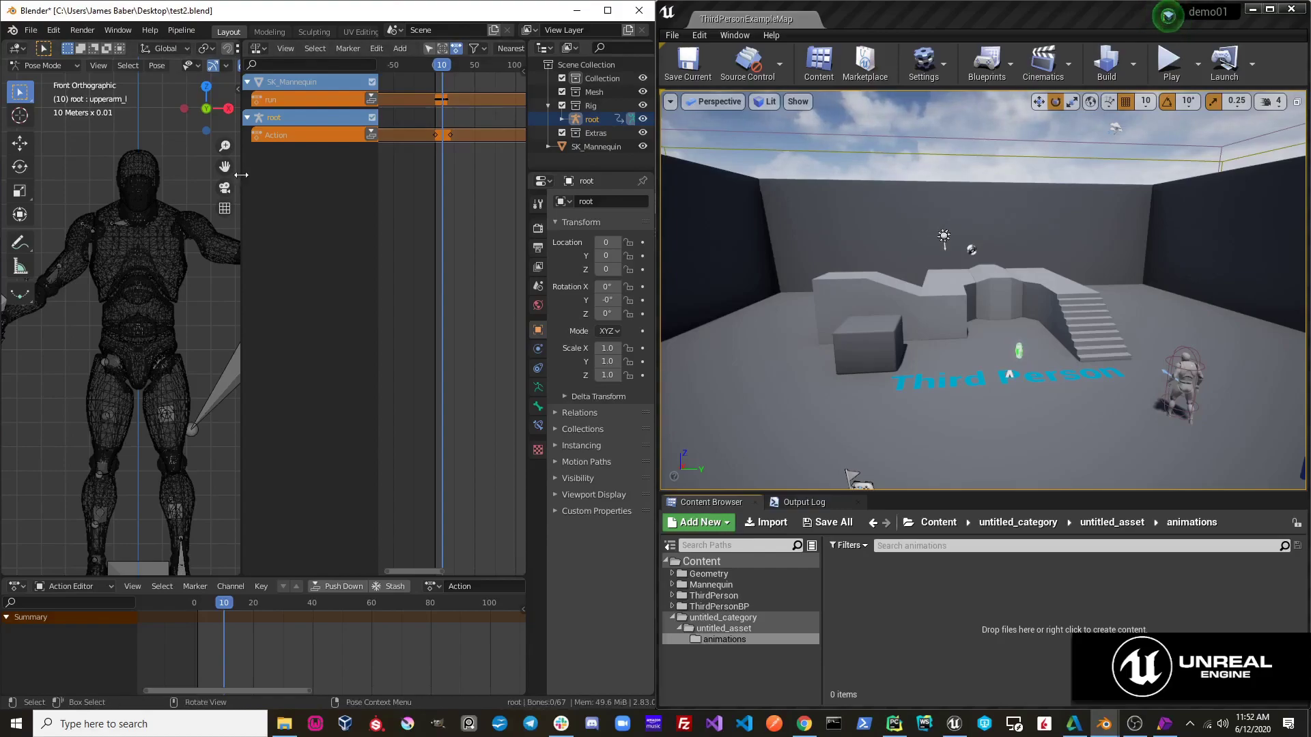
Send the character to Unreal with the root rig's action still active, and open the imported Action animation
click(189, 31)
mouse_move(198, 59)
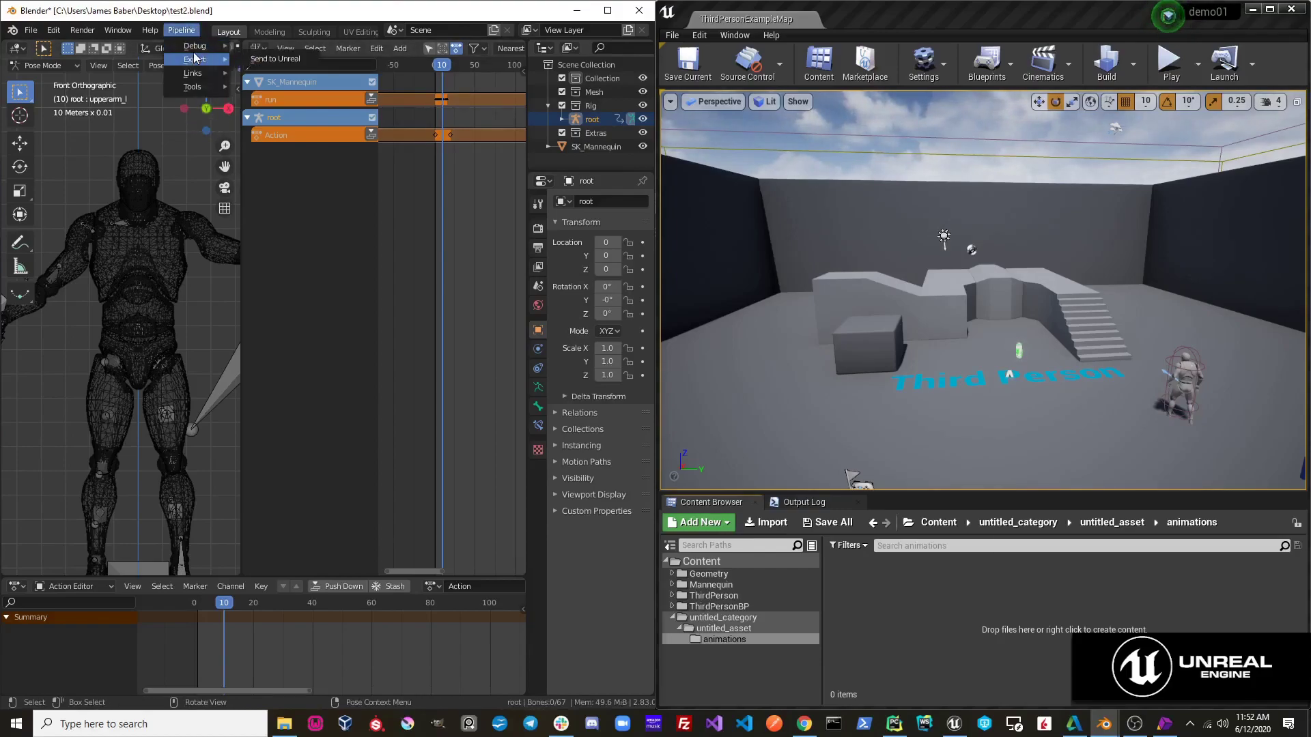
click(267, 59)
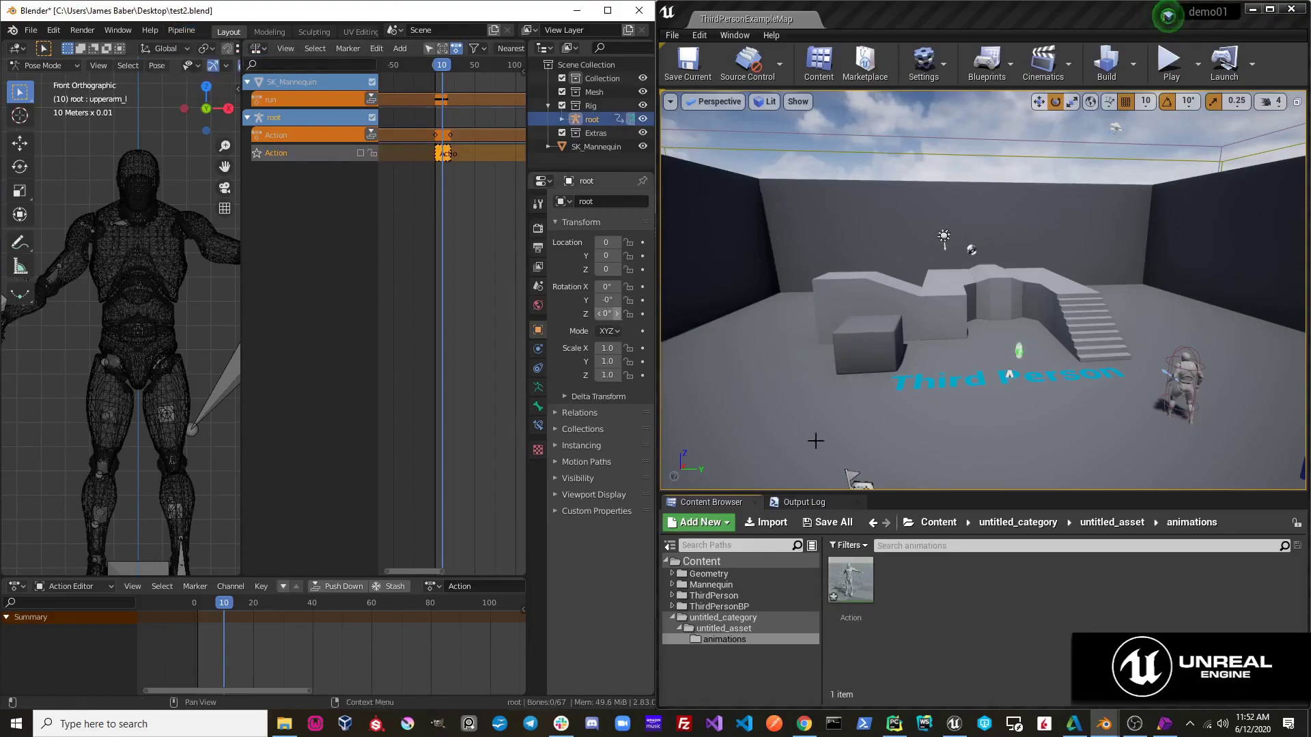
double_click(856, 593)
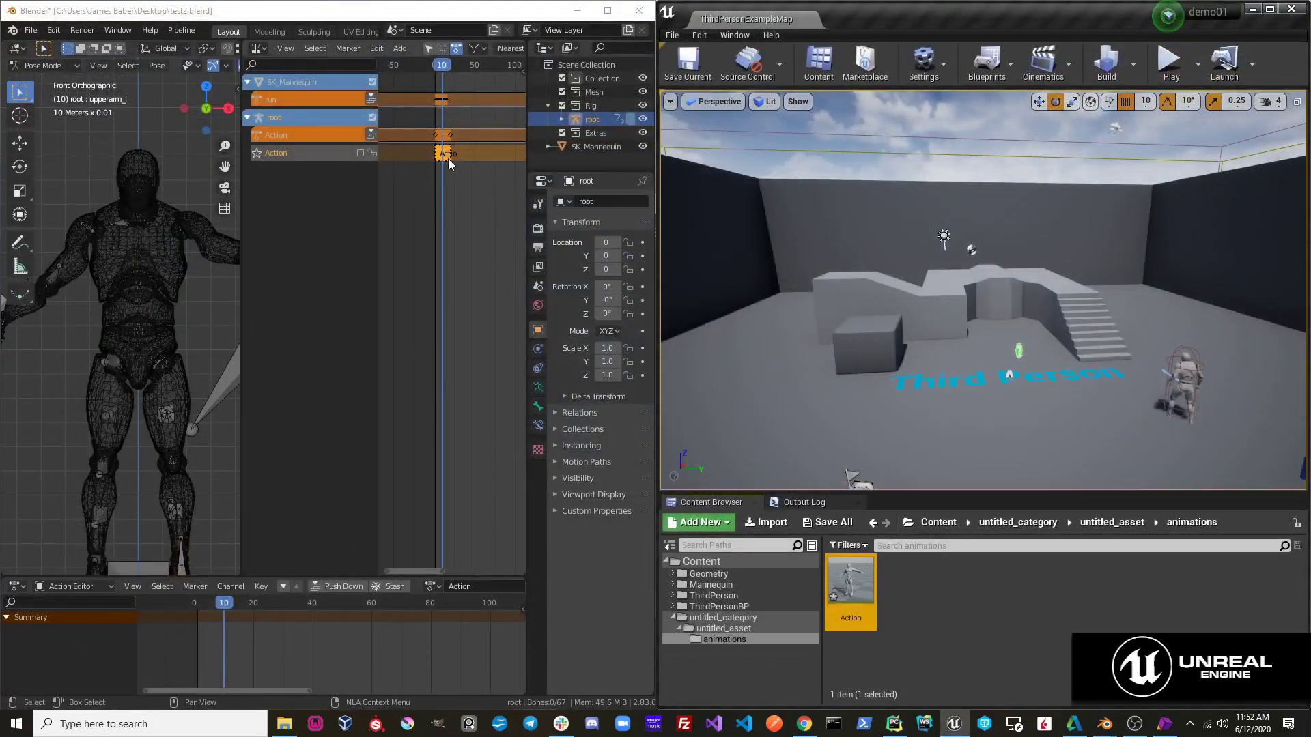
Check the Send to Unreal add-on's export options in Blender, and delete the stashed Action track from the root rig
click(53, 30)
click(104, 225)
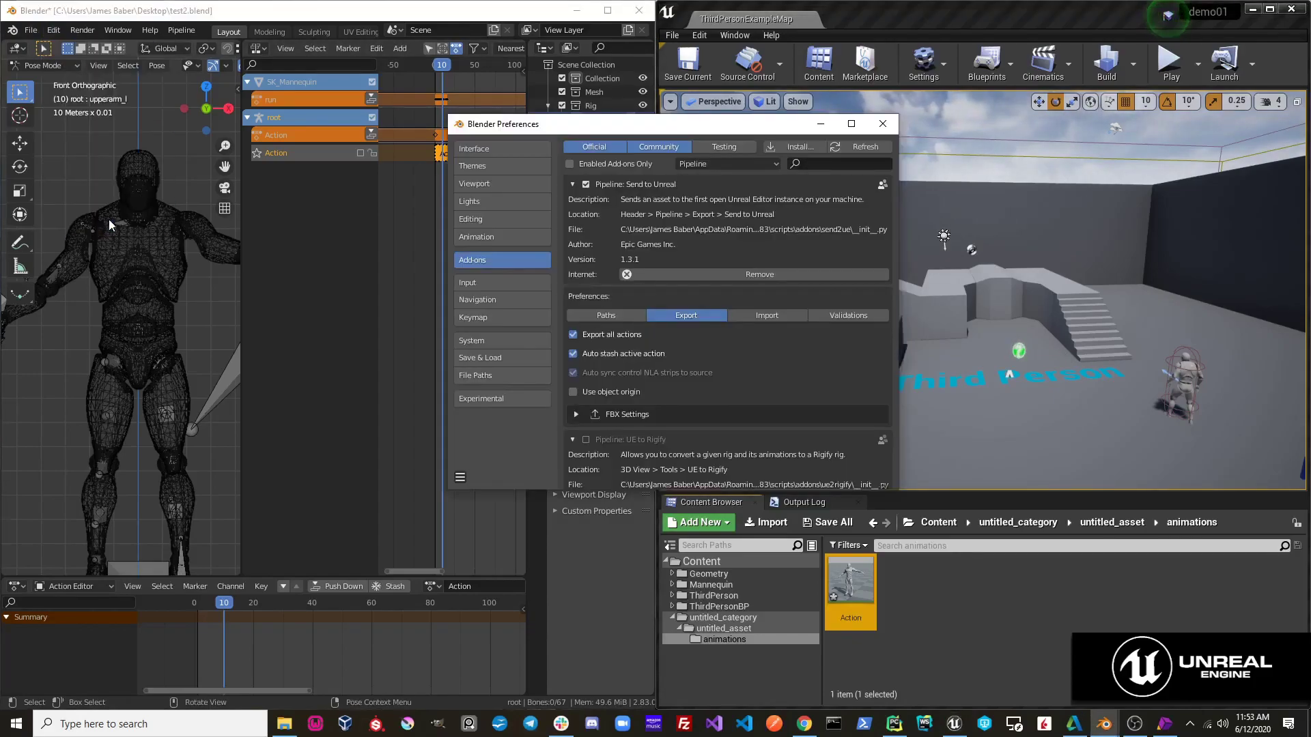
click(821, 123)
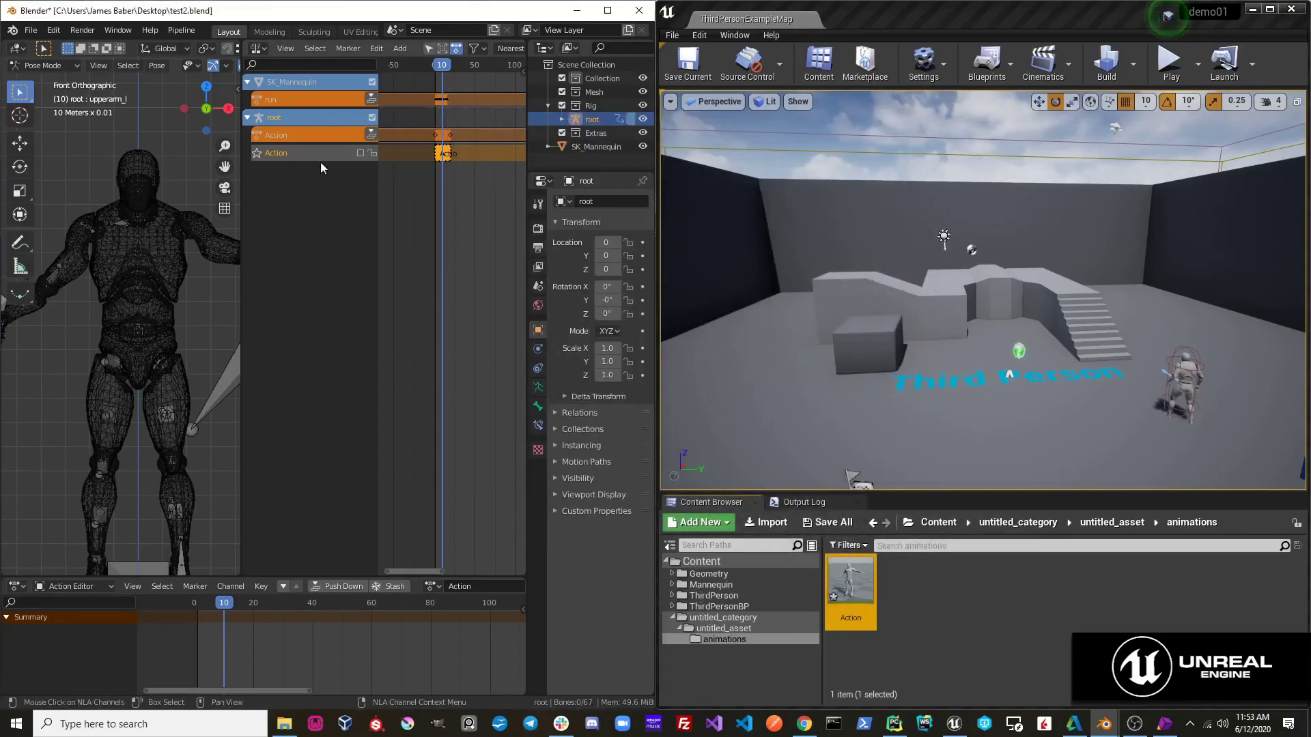
key(x)
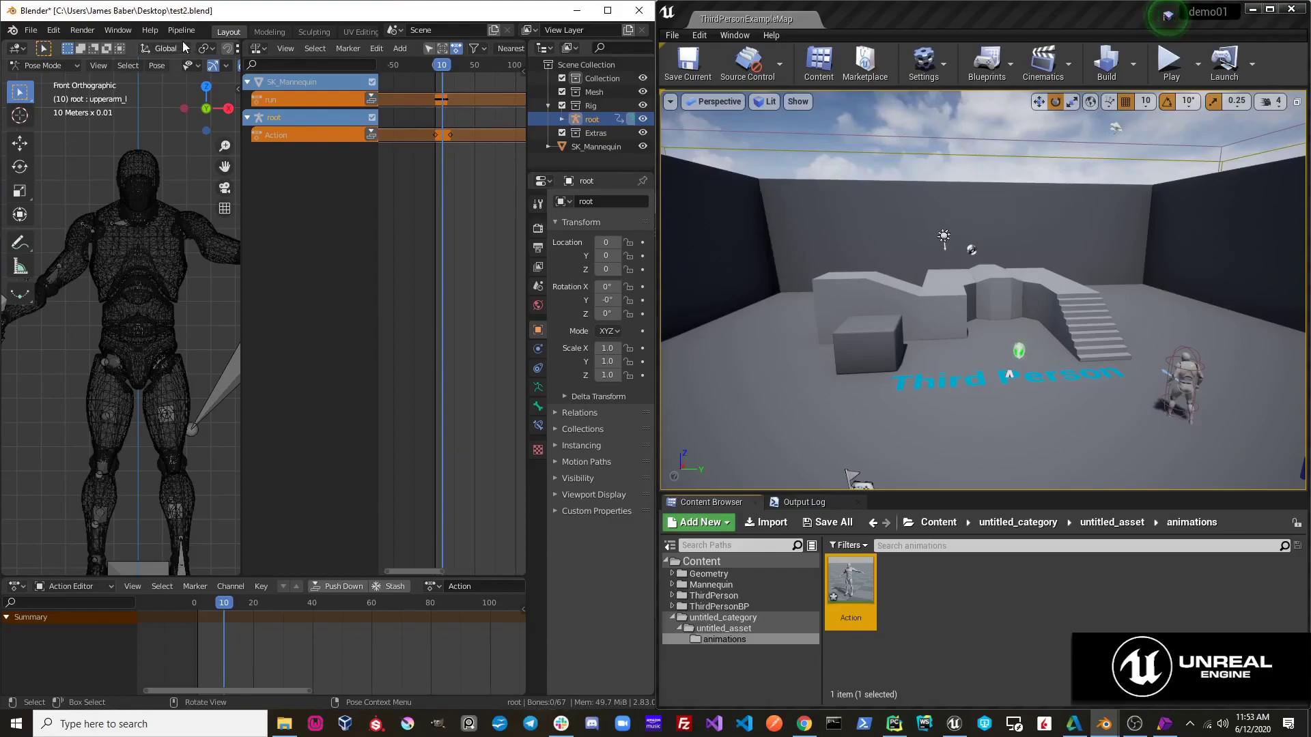
Delete the Action animation asset from the animations folder in Unreal
right_click(846, 588)
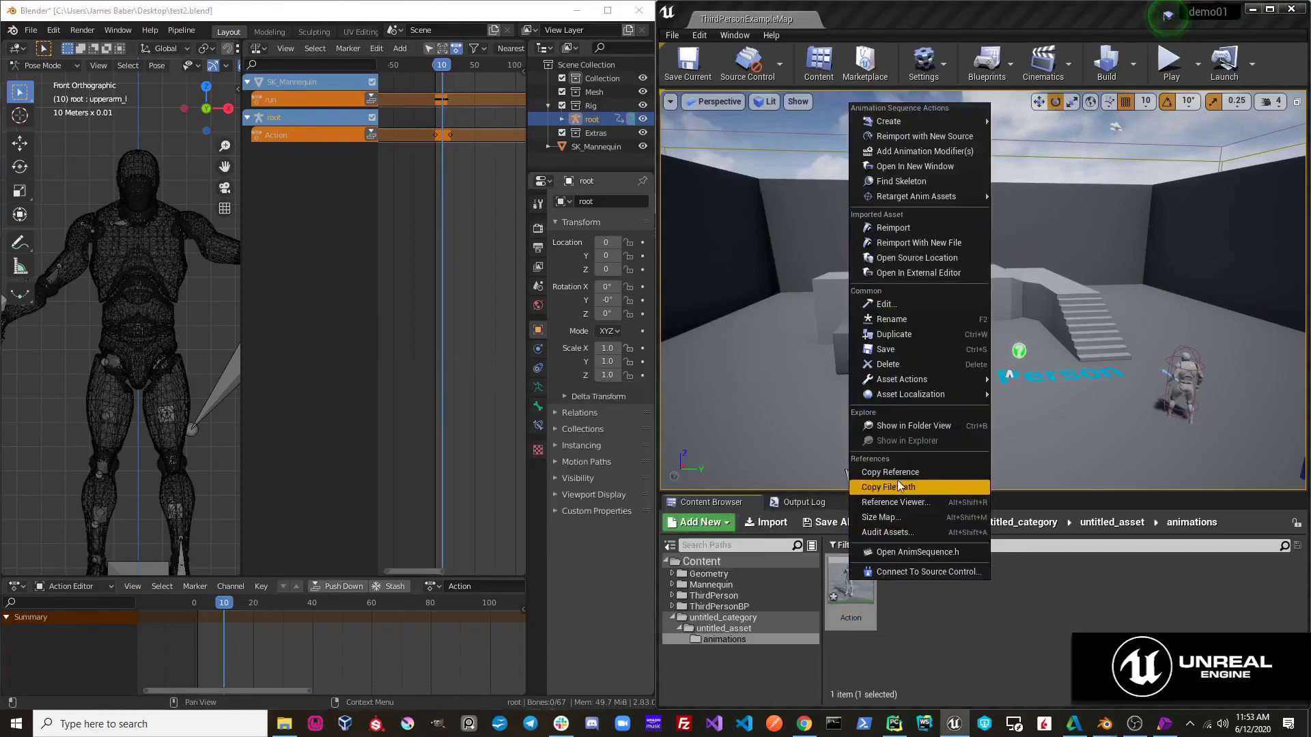
click(895, 367)
click(623, 577)
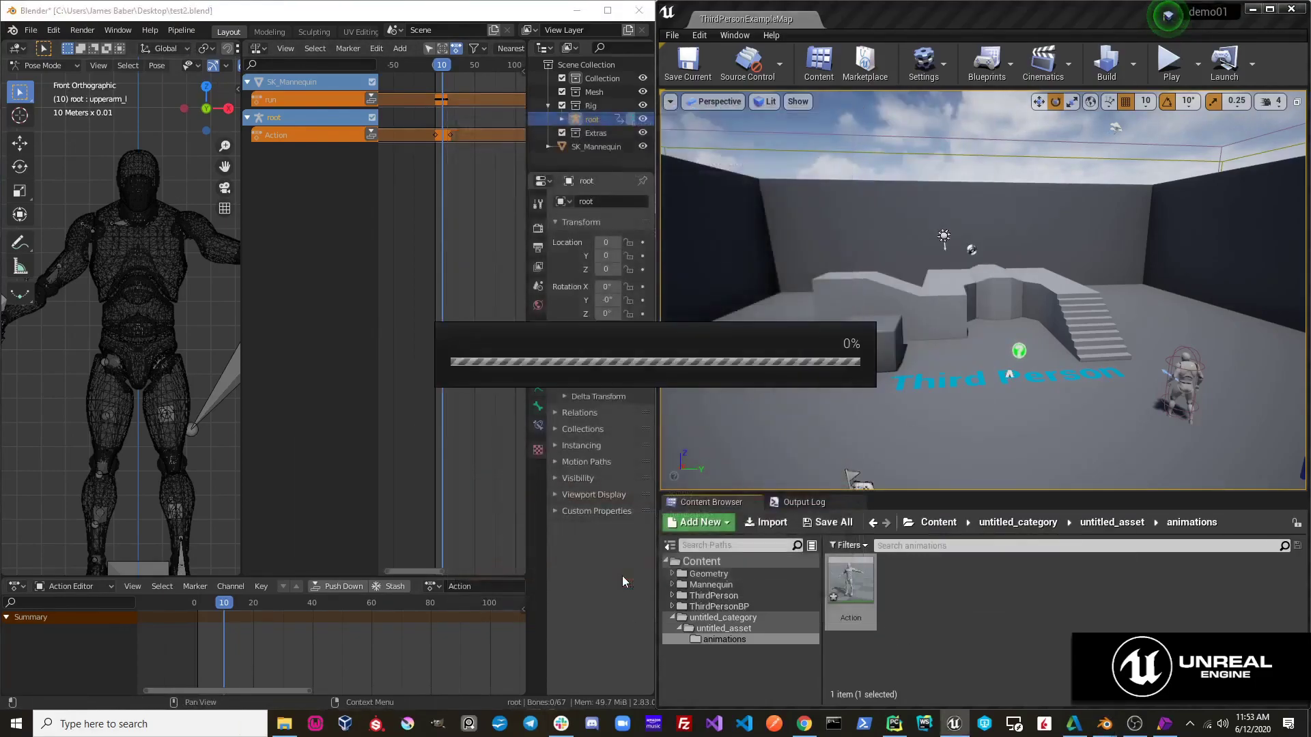
Try sending the character to Unreal from Blender while the root rig has no NLA tracks
click(181, 30)
mouse_move(185, 61)
click(269, 58)
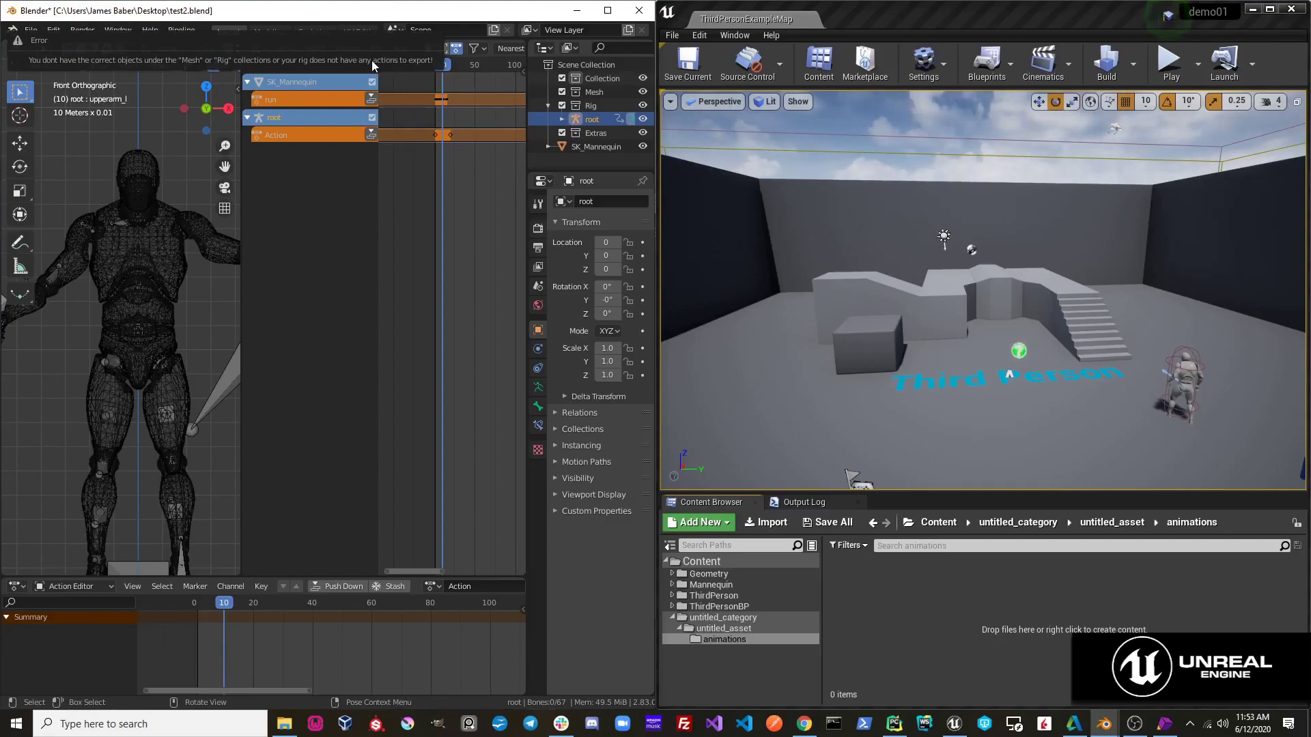
Push the root rig's active action down into an NLA track, and send the character to Unreal
click(371, 135)
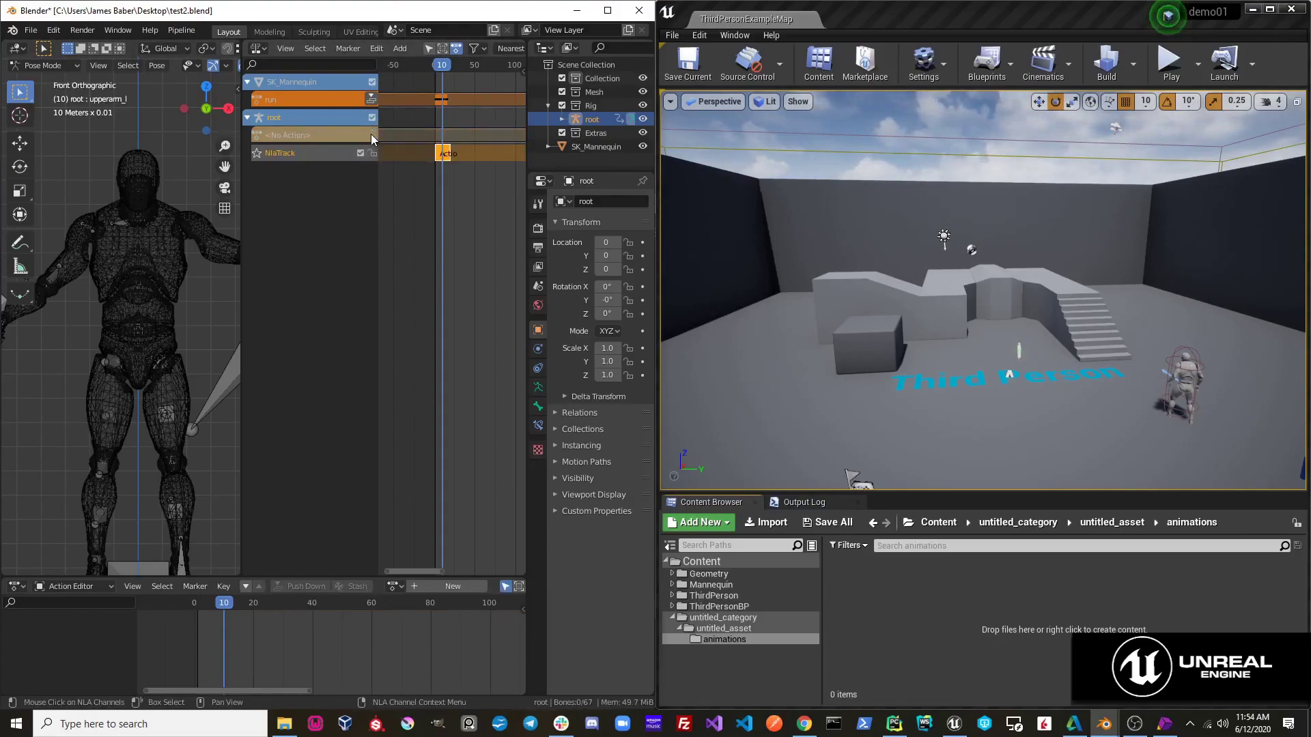
click(185, 31)
mouse_move(195, 60)
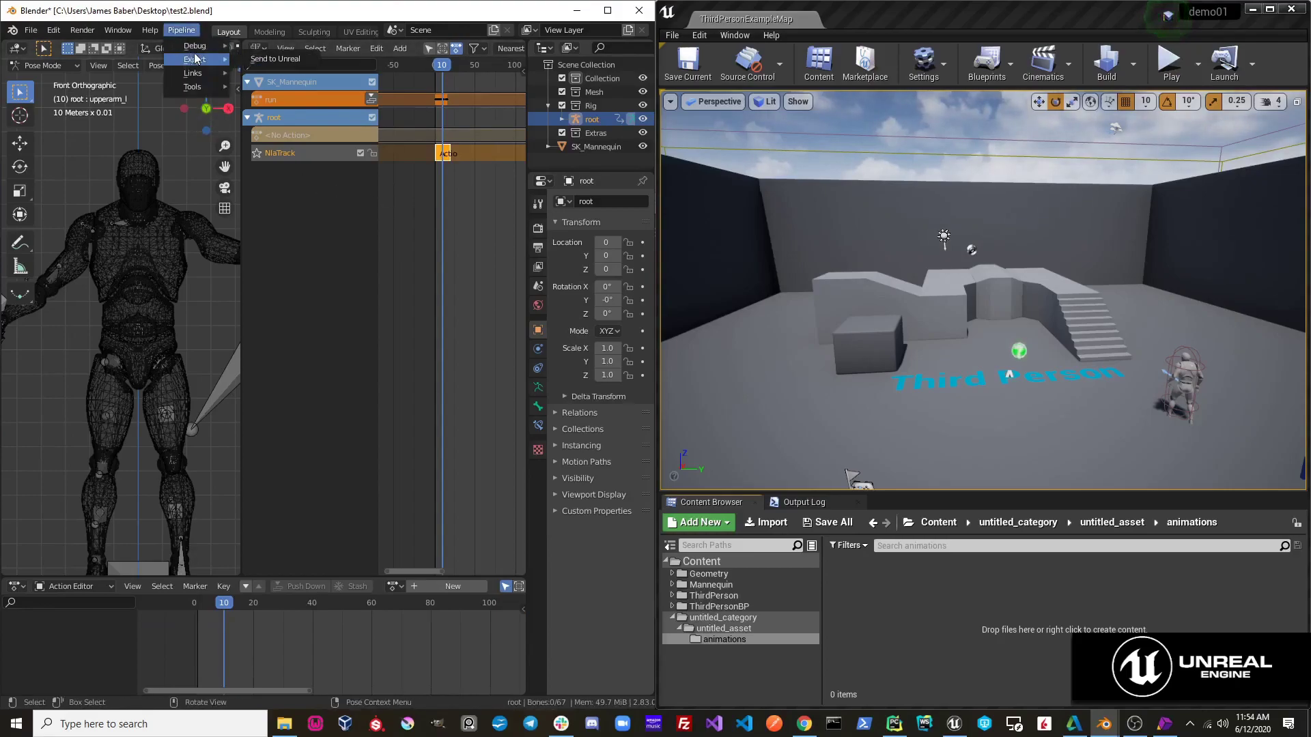
click(266, 59)
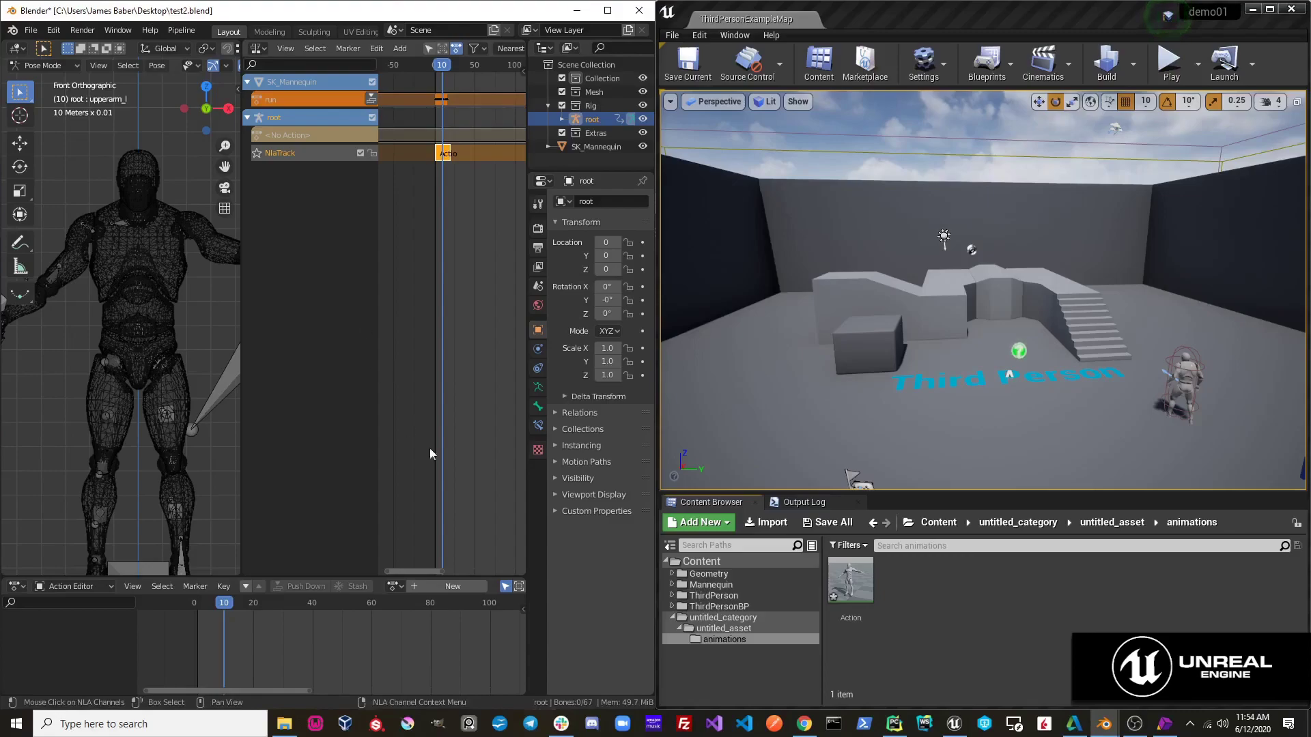
Enable the Pipeline: UE to Rigify add-on in Blender's preferences to make the control NLA strip sync option available
click(53, 30)
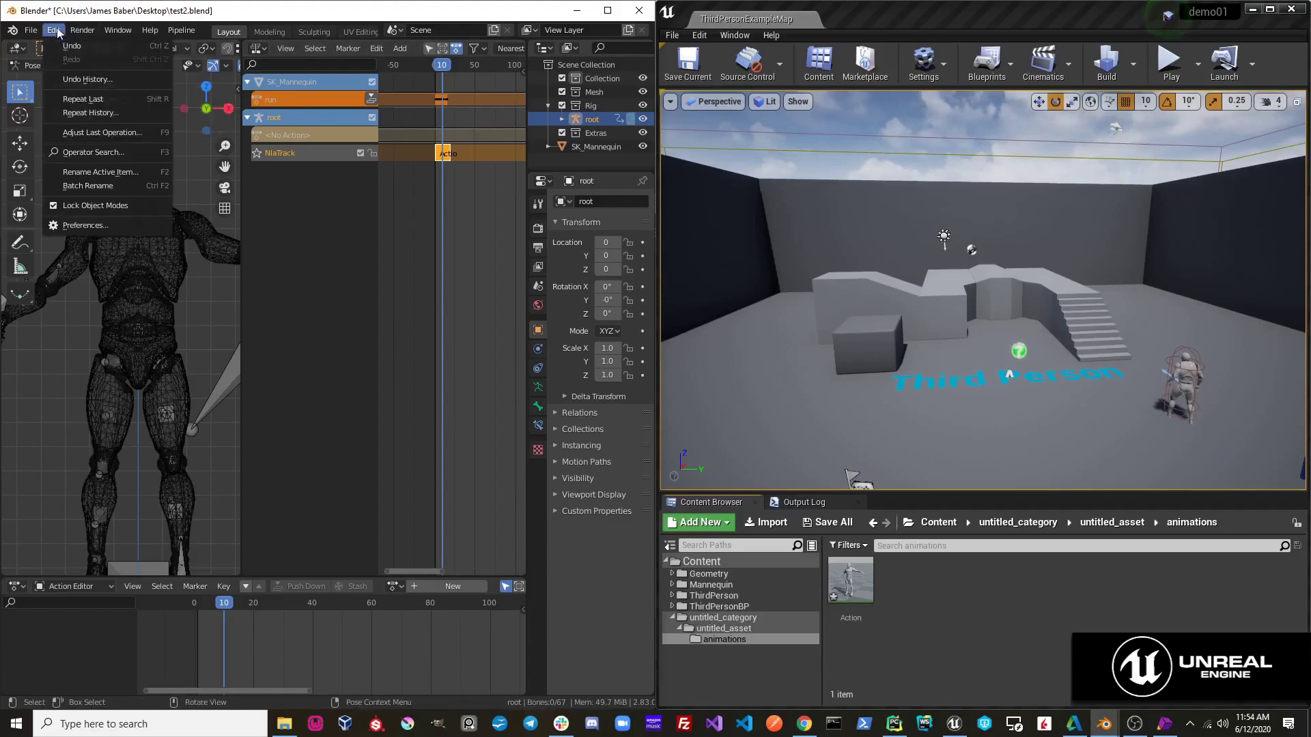
click(117, 230)
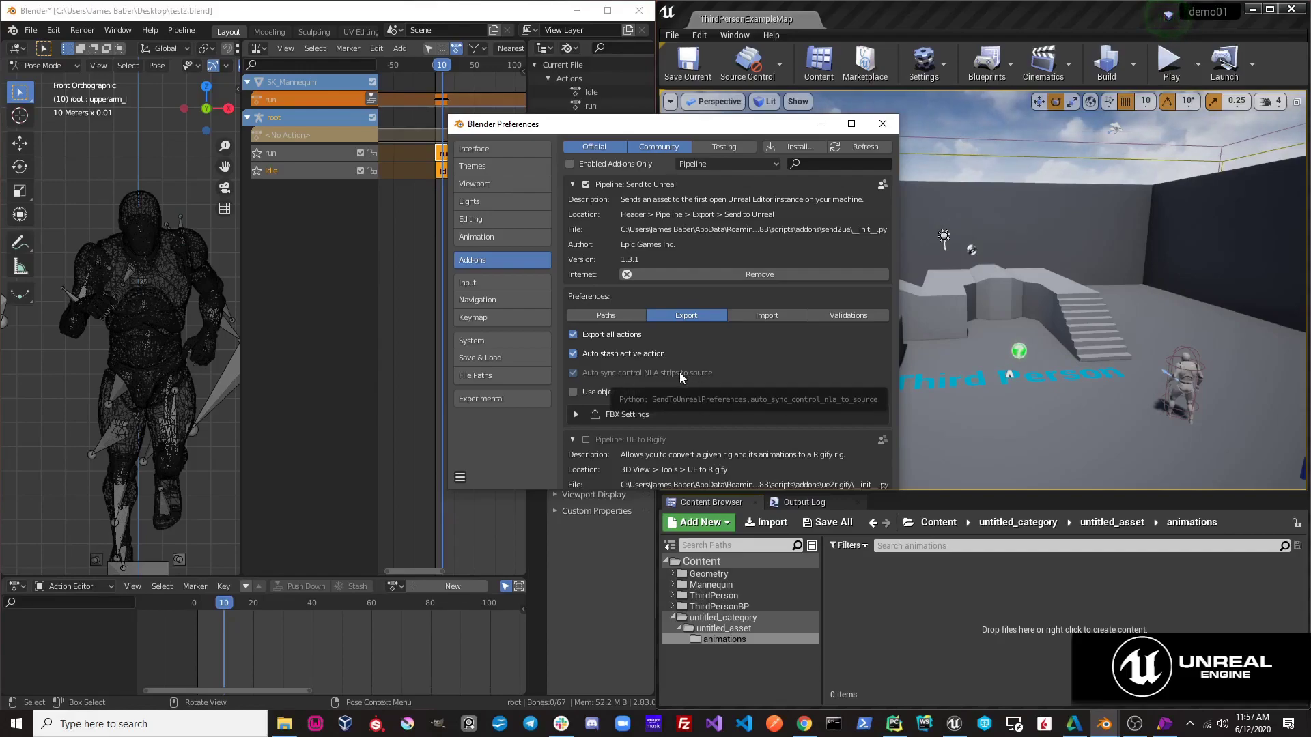
scroll(659, 378, down, 1)
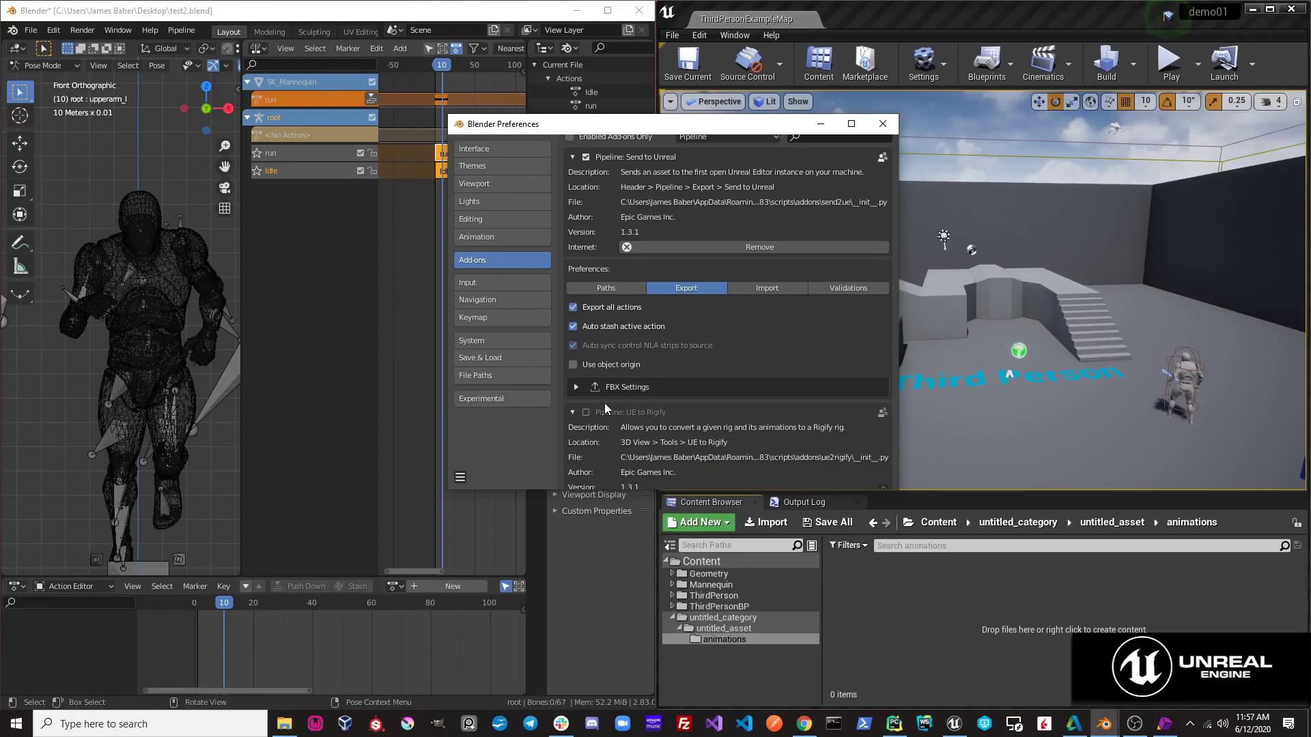
click(585, 412)
scroll(583, 412, down, 1)
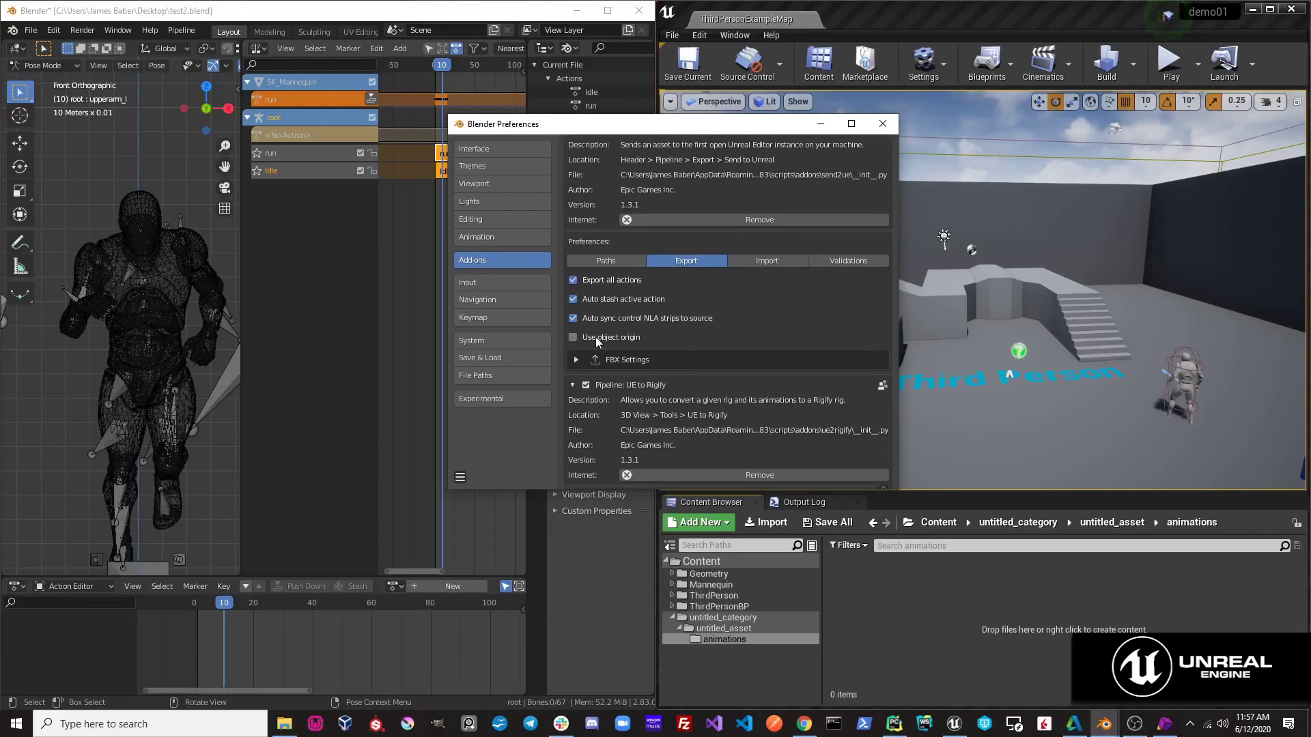
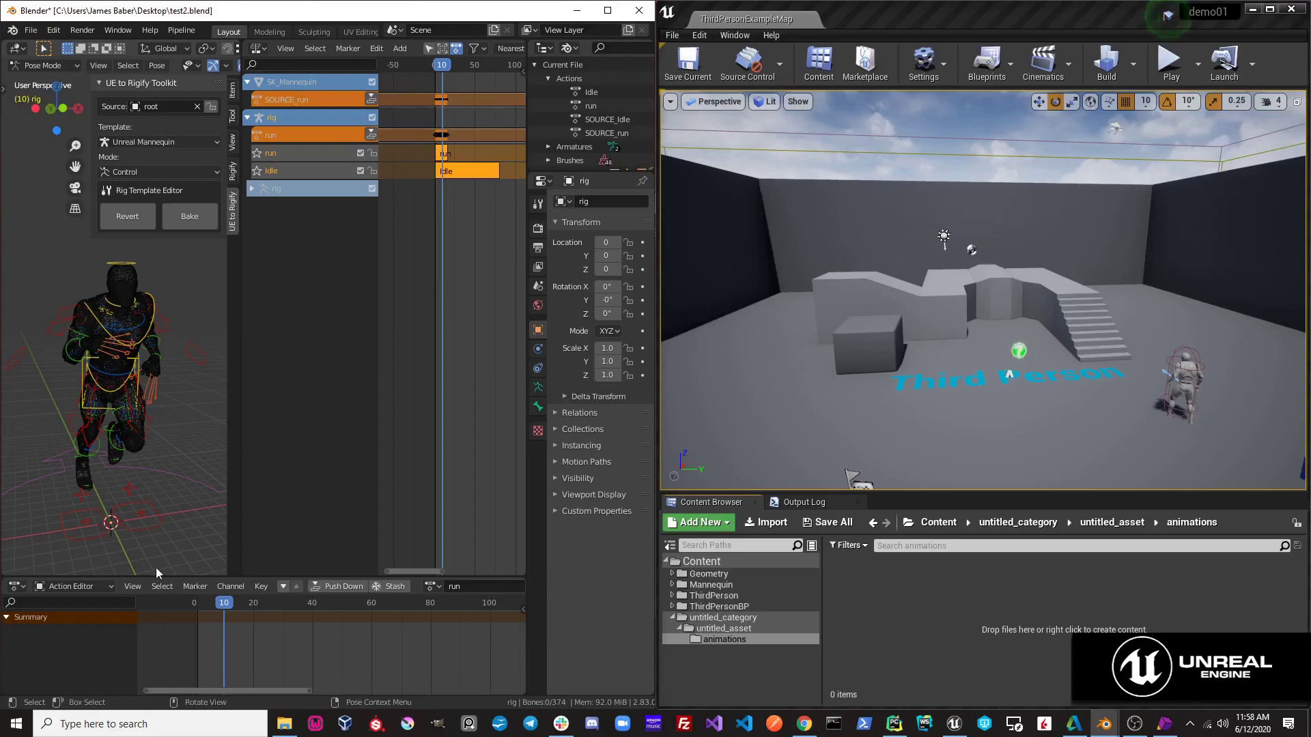
Scrub the run animation to frame 9 and hide the 3D viewport's sidebar
mouse_move(220, 604)
mouse_down()
mouse_move(210, 611)
mouse_move(255, 611)
mouse_move(210, 607)
mouse_move(221, 611)
mouse_up()
key(n)
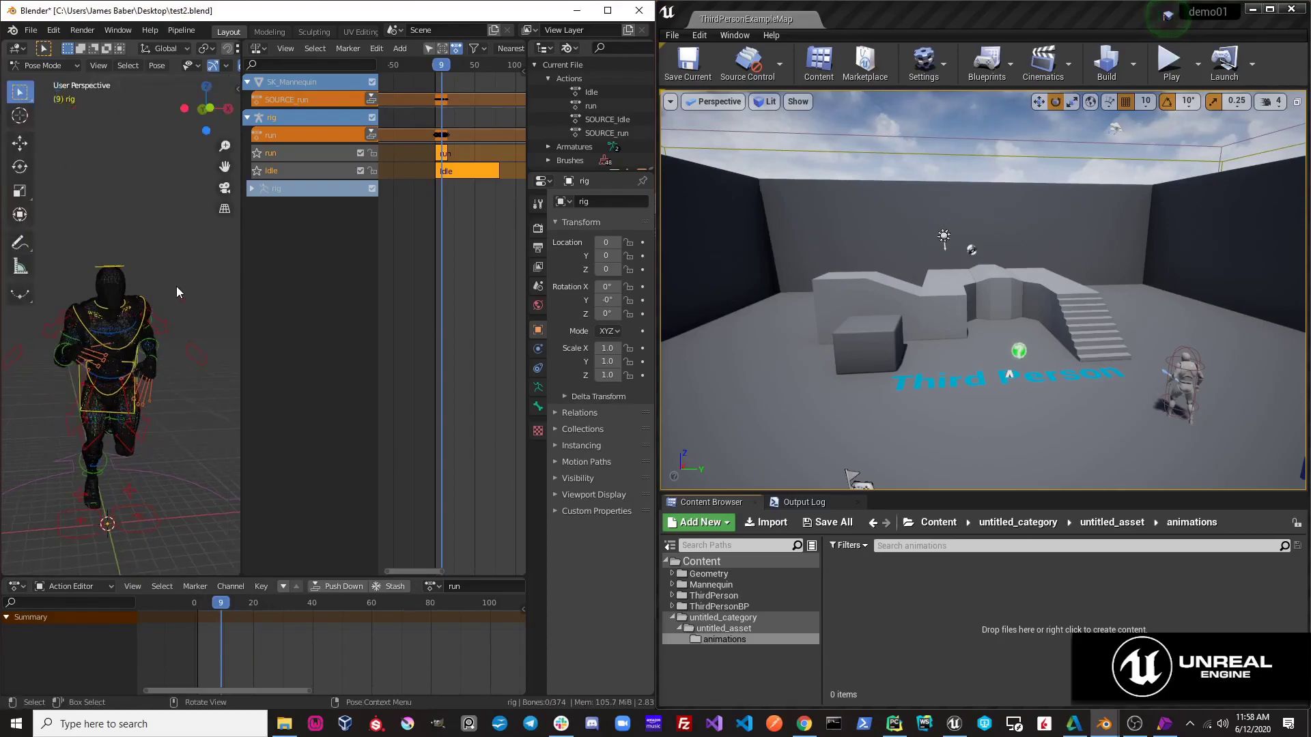
Set the outliner's display mode to View Layer, and unhide the root source rig to show its NLA tracks
click(542, 48)
click(568, 49)
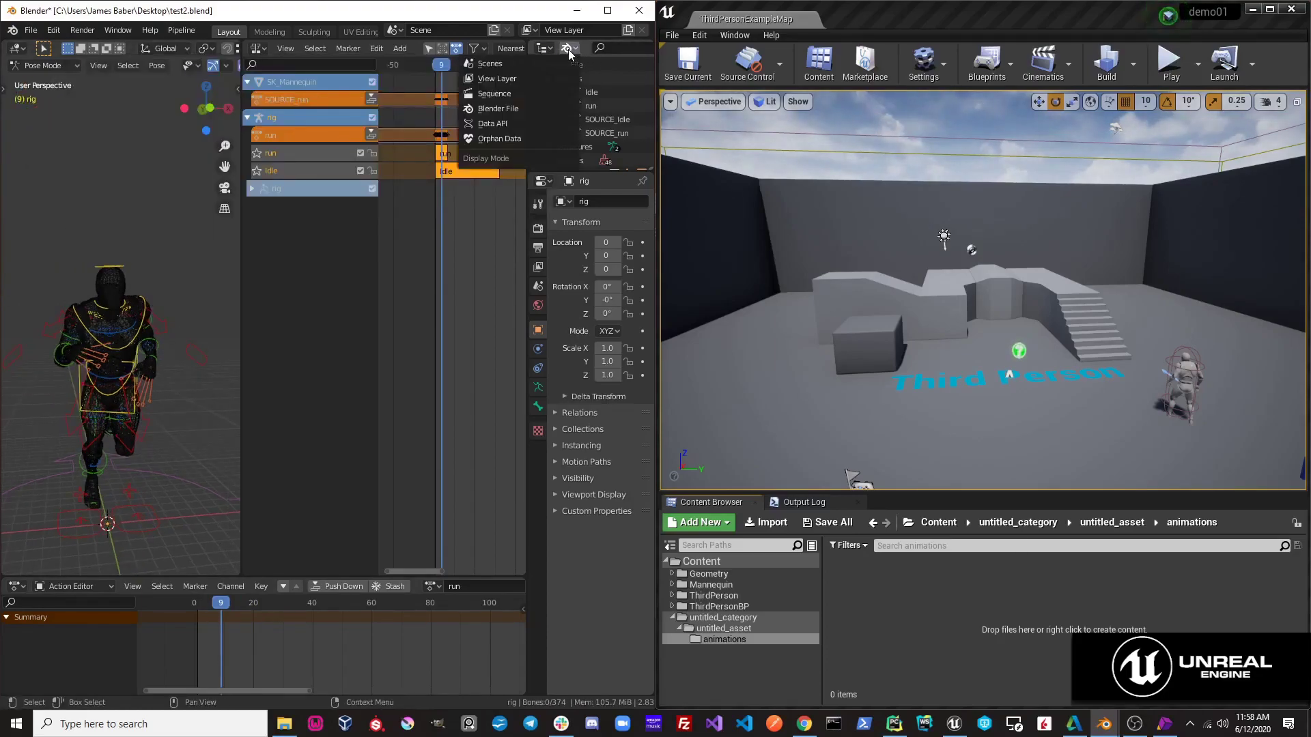
click(557, 78)
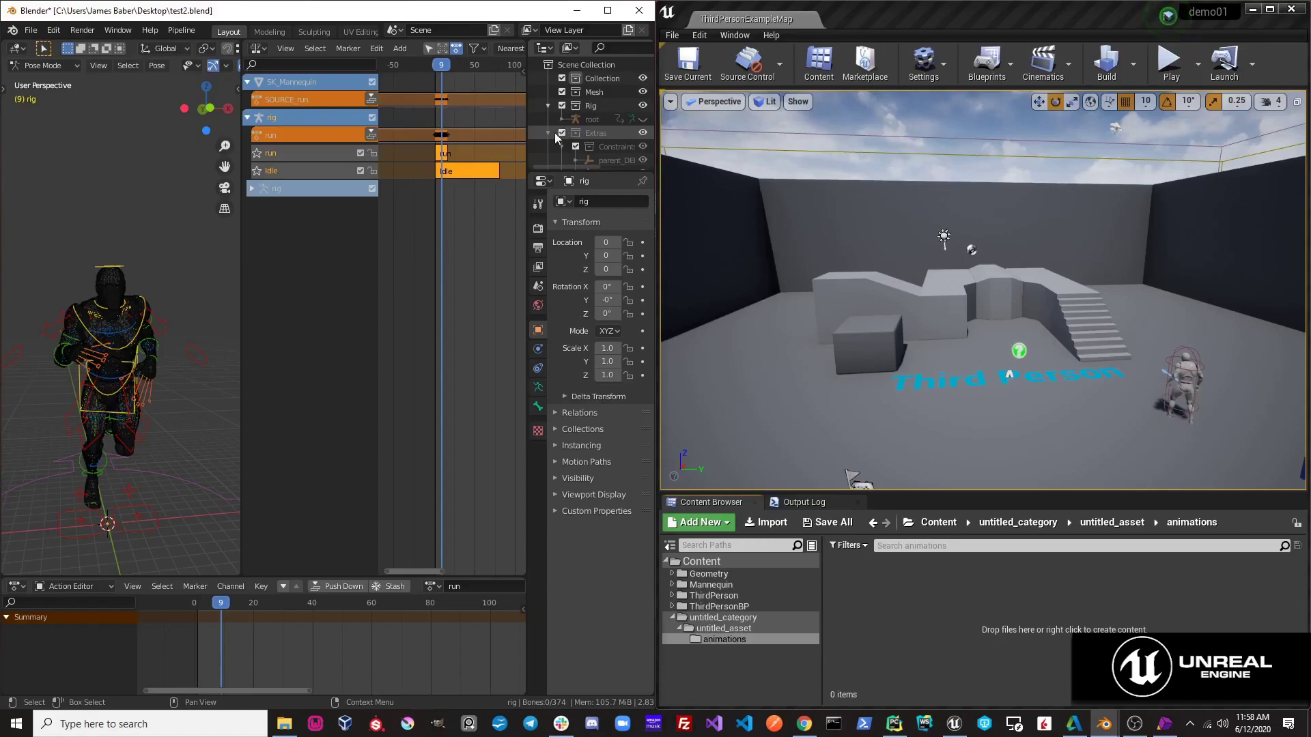
click(641, 119)
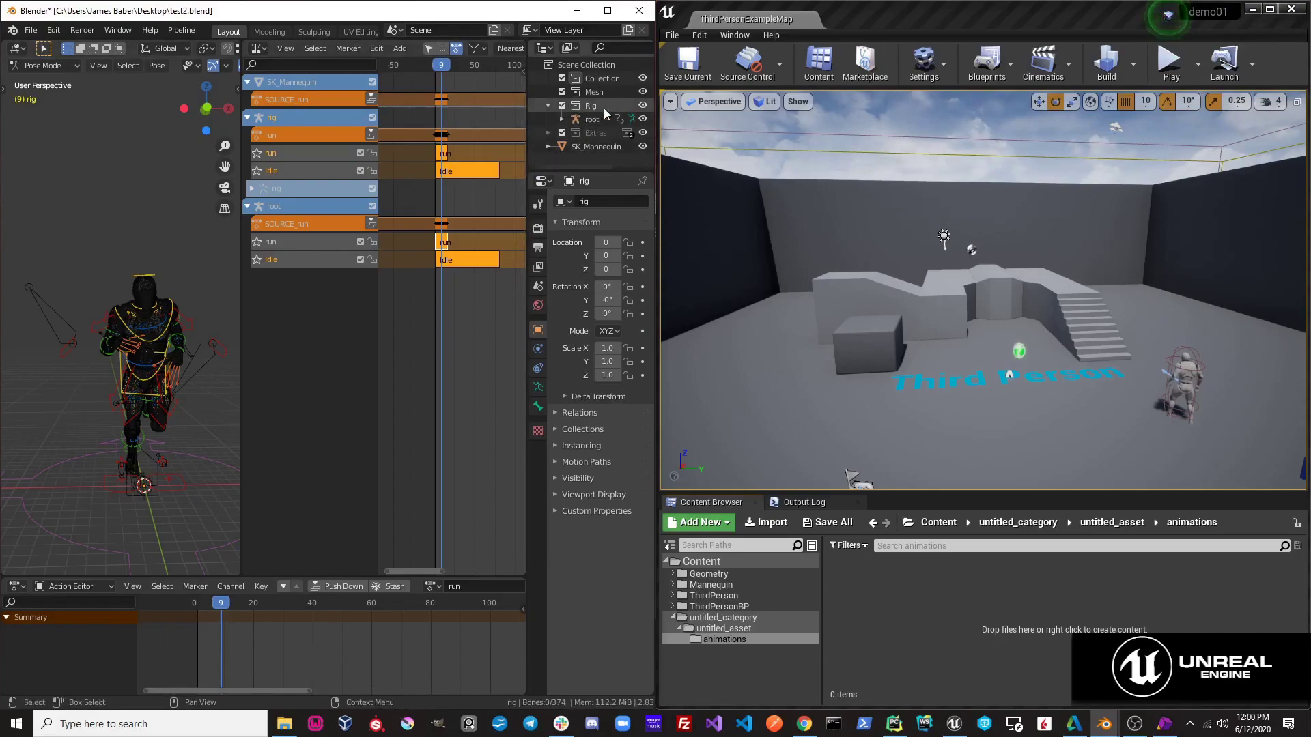
click(642, 119)
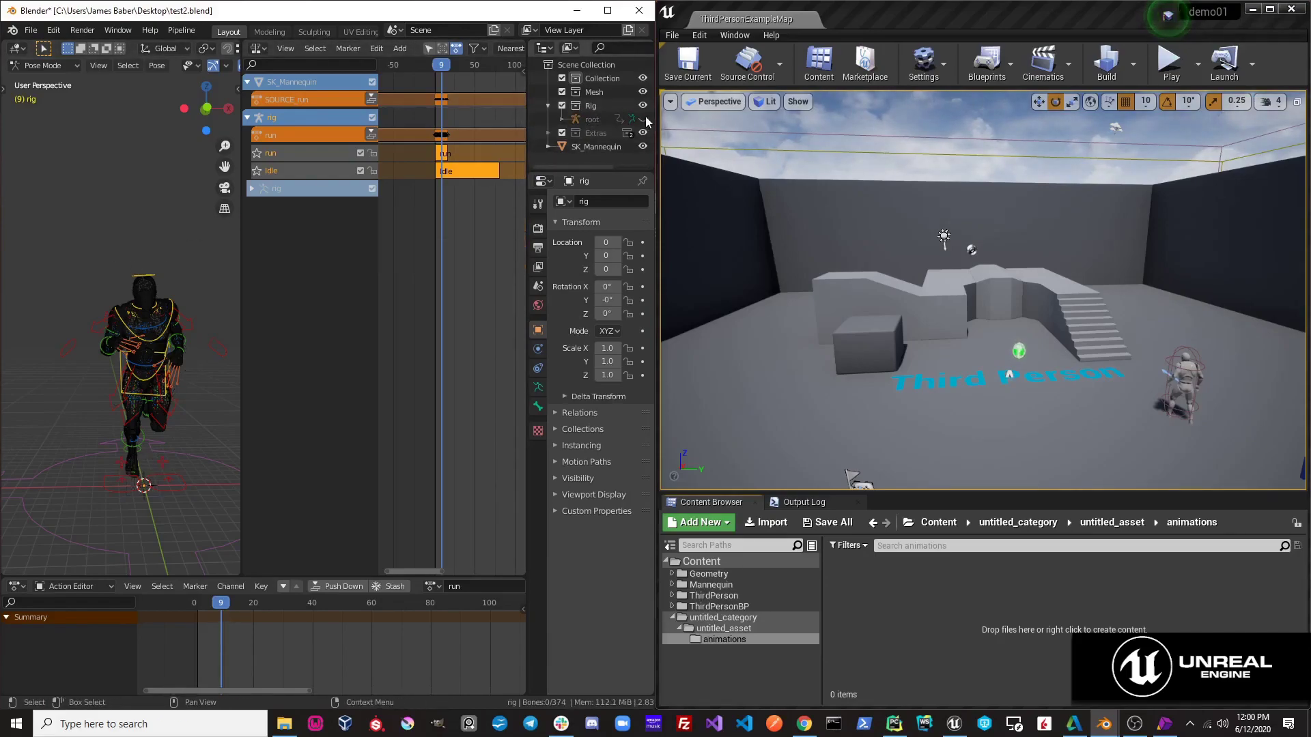
click(644, 119)
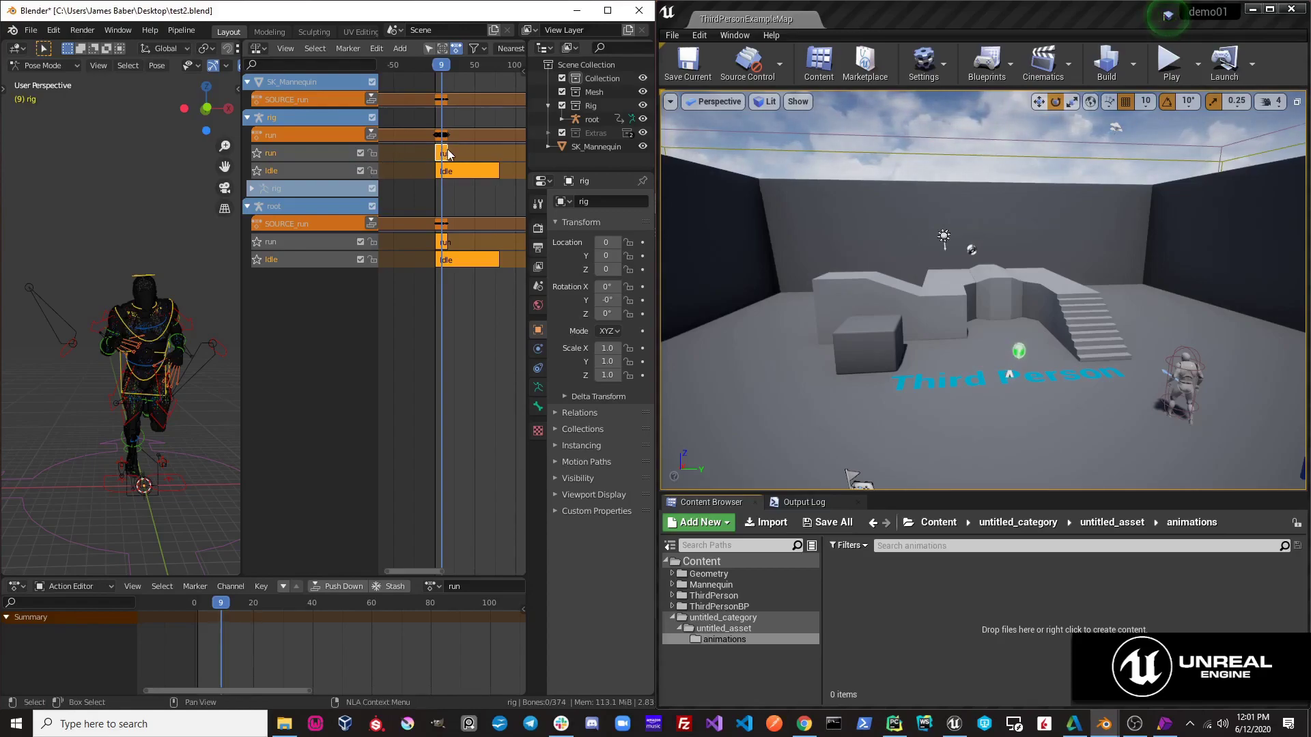
Review the Auto sync control NLA strips to source option in the Send to Unreal export preferences
click(53, 30)
click(103, 224)
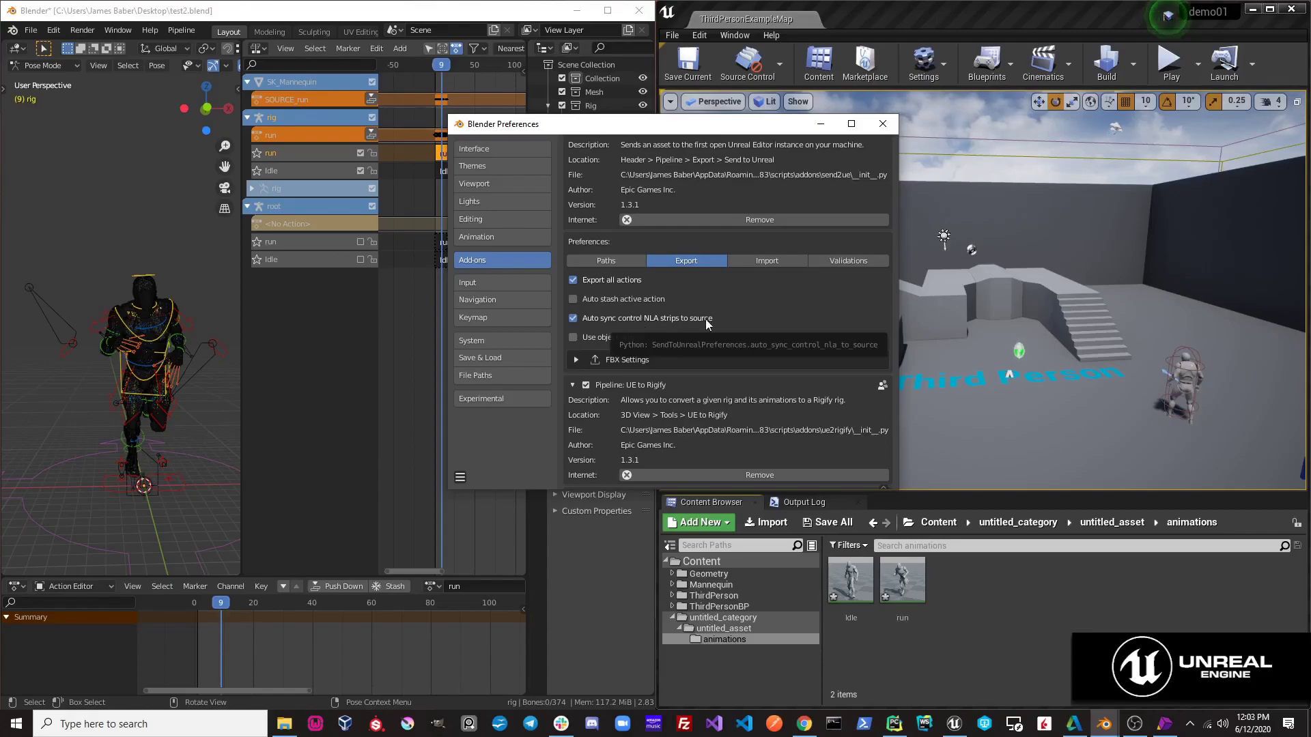
click(820, 124)
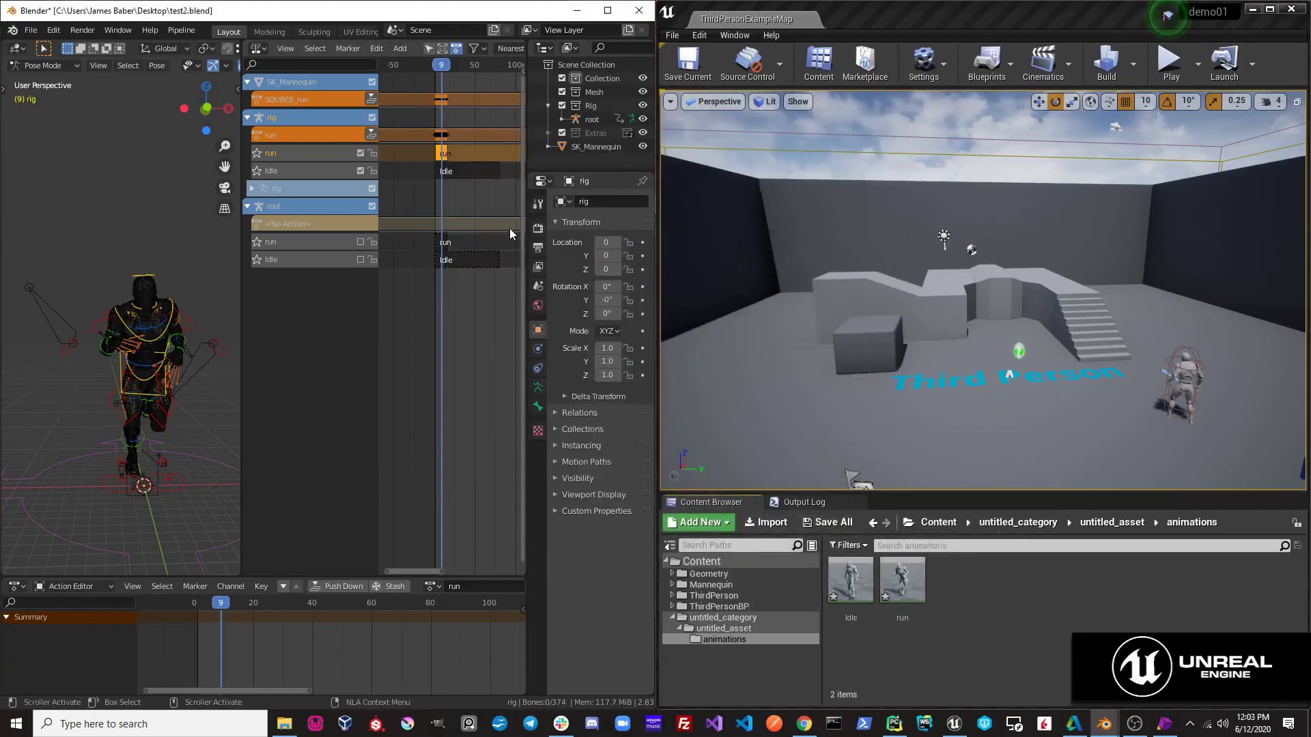
Move the control rig's run strip to start at about frame 42, and send the character to Unreal
key(g)
click(477, 179)
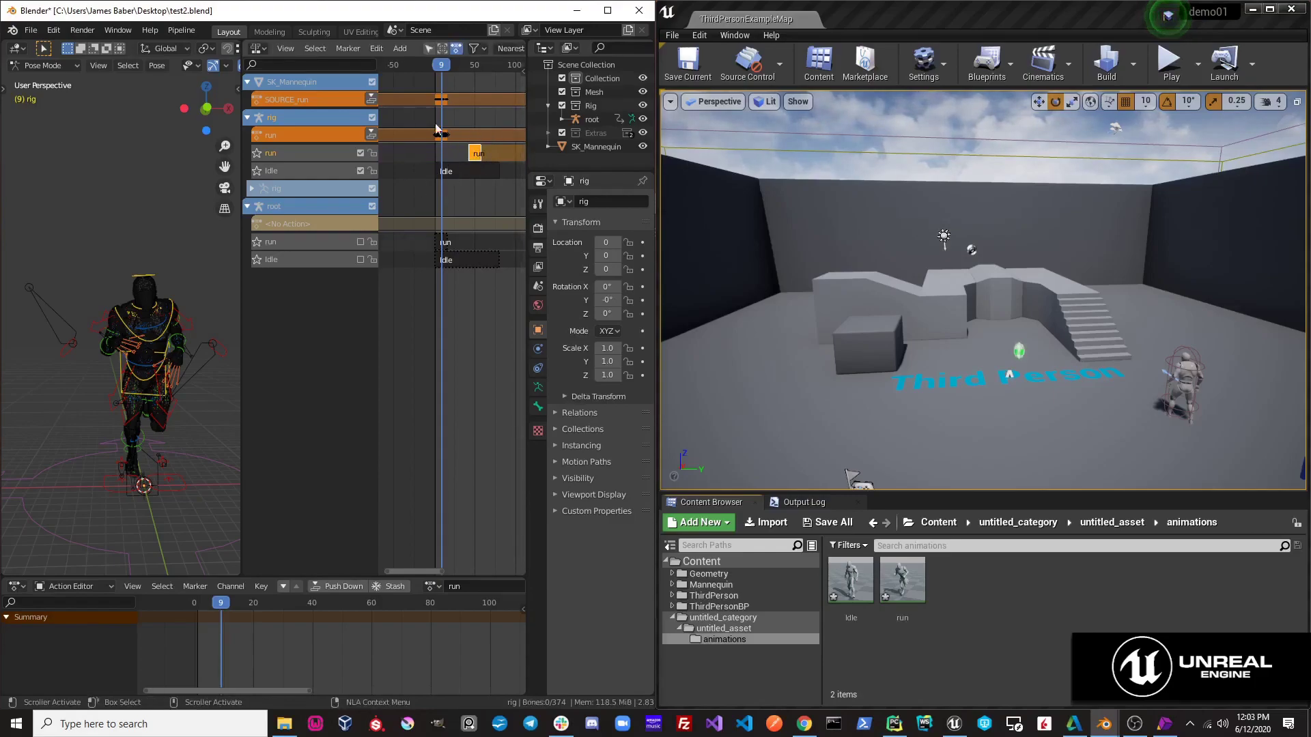
click(180, 31)
mouse_move(183, 62)
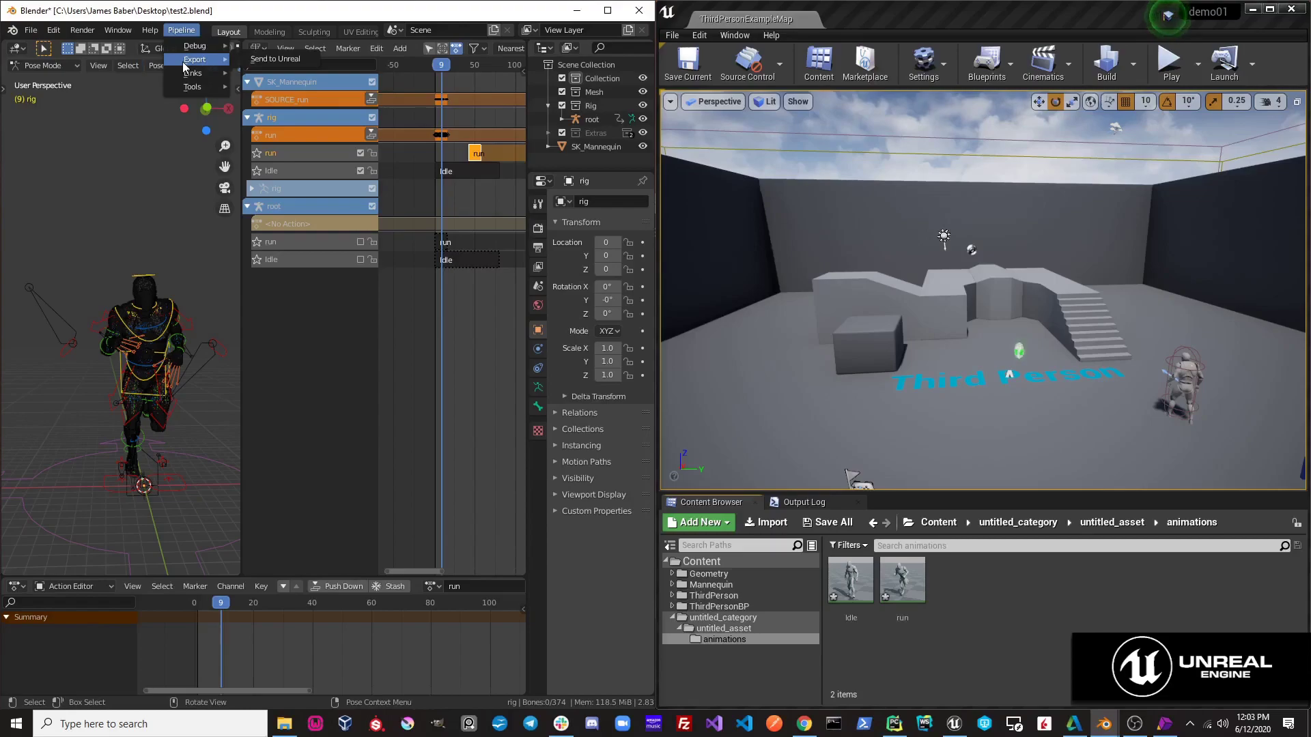
click(275, 59)
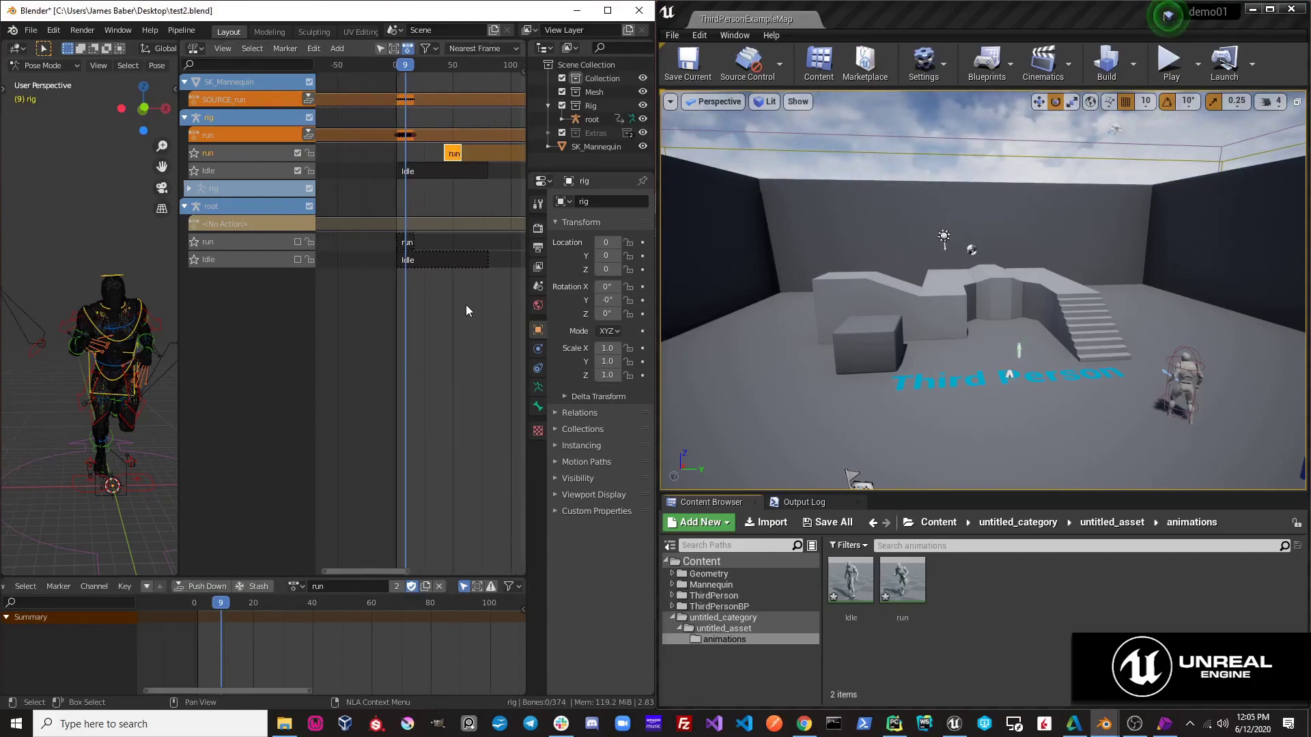
Unlink the control rig's active run action and move the run strip to the end of the Idle strip, scrubbing to frame 59
click(440, 587)
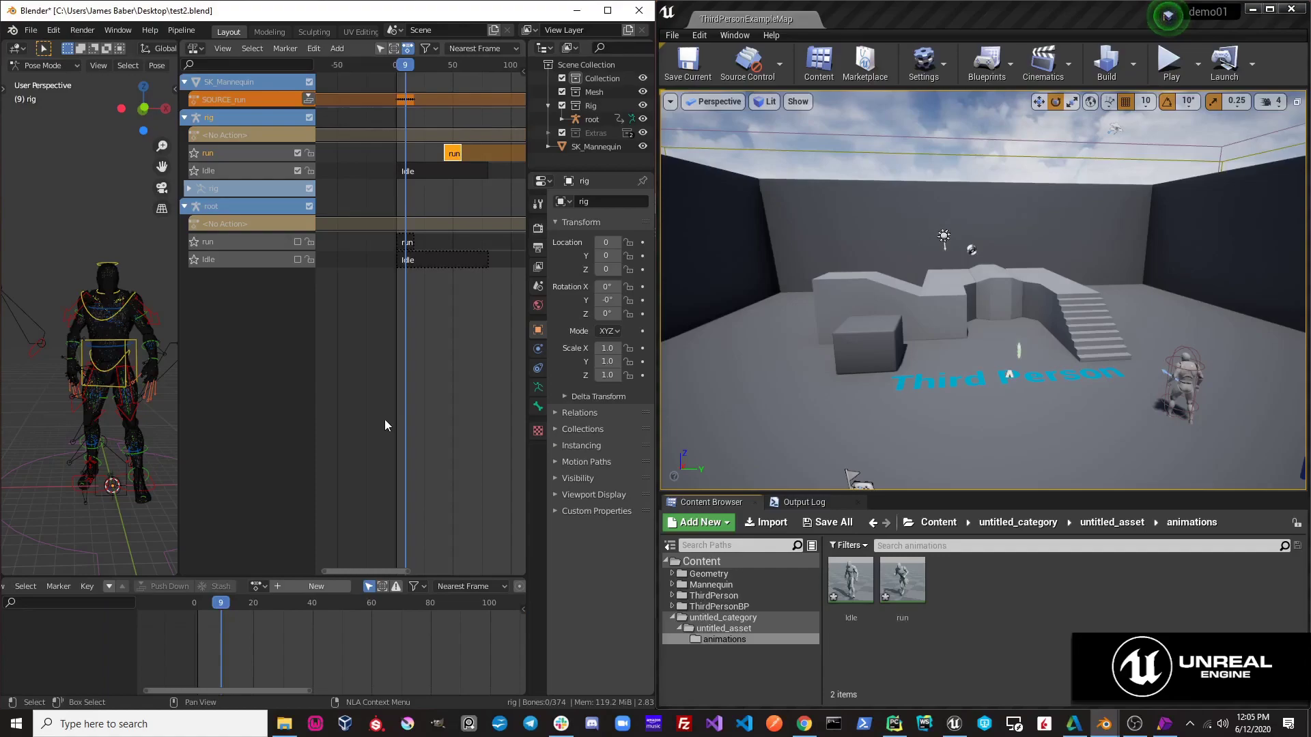
mouse_move(404, 72)
mouse_down()
mouse_move(457, 75)
mouse_move(427, 75)
mouse_up()
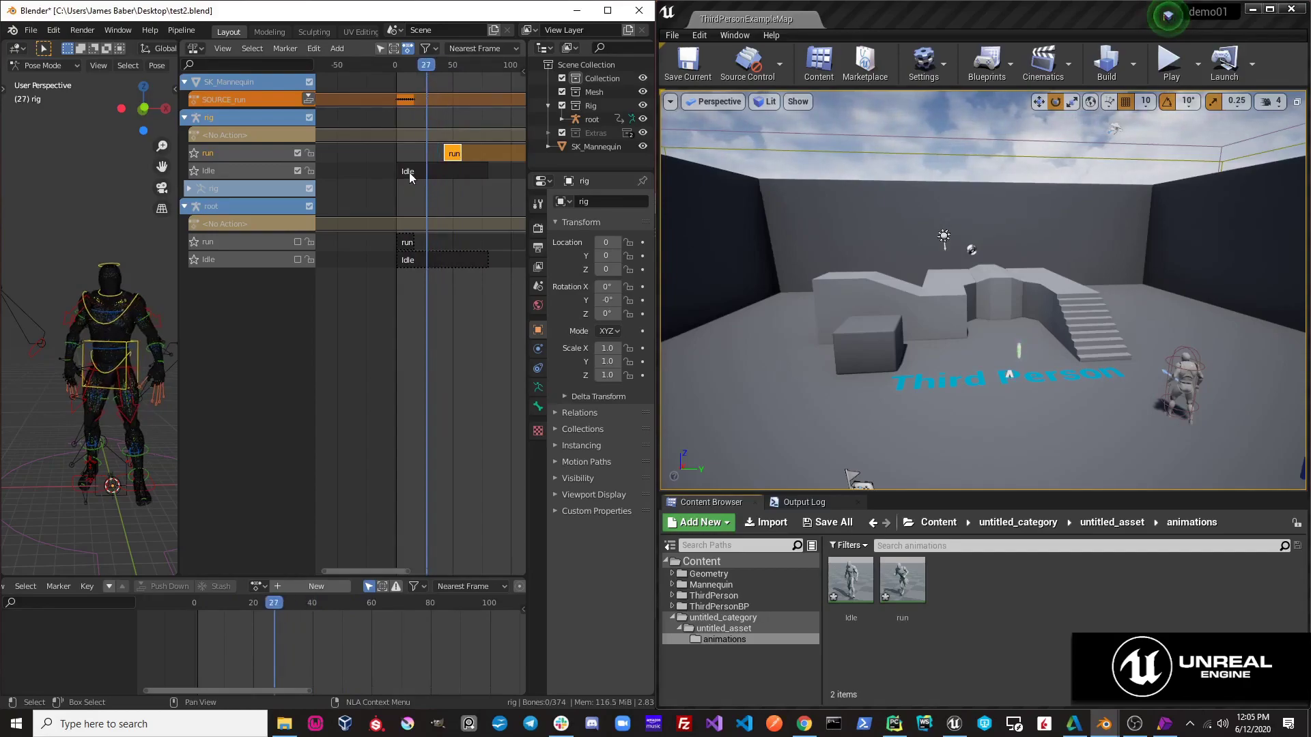
drag(461, 156, 496, 153)
drag(421, 68, 464, 79)
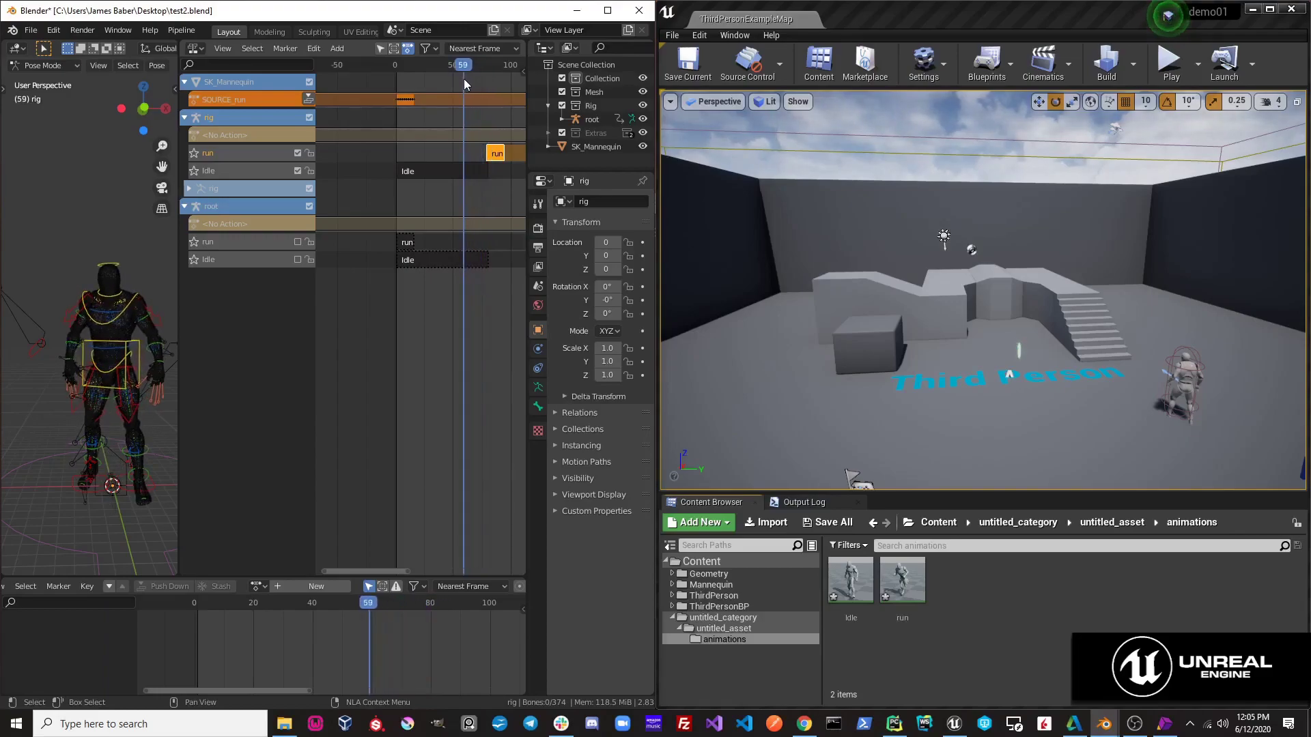
Delete the Idle and run animation assets from the animations folder in Unreal
click(877, 596)
ctrl+click(902, 581)
right_click(902, 591)
click(952, 367)
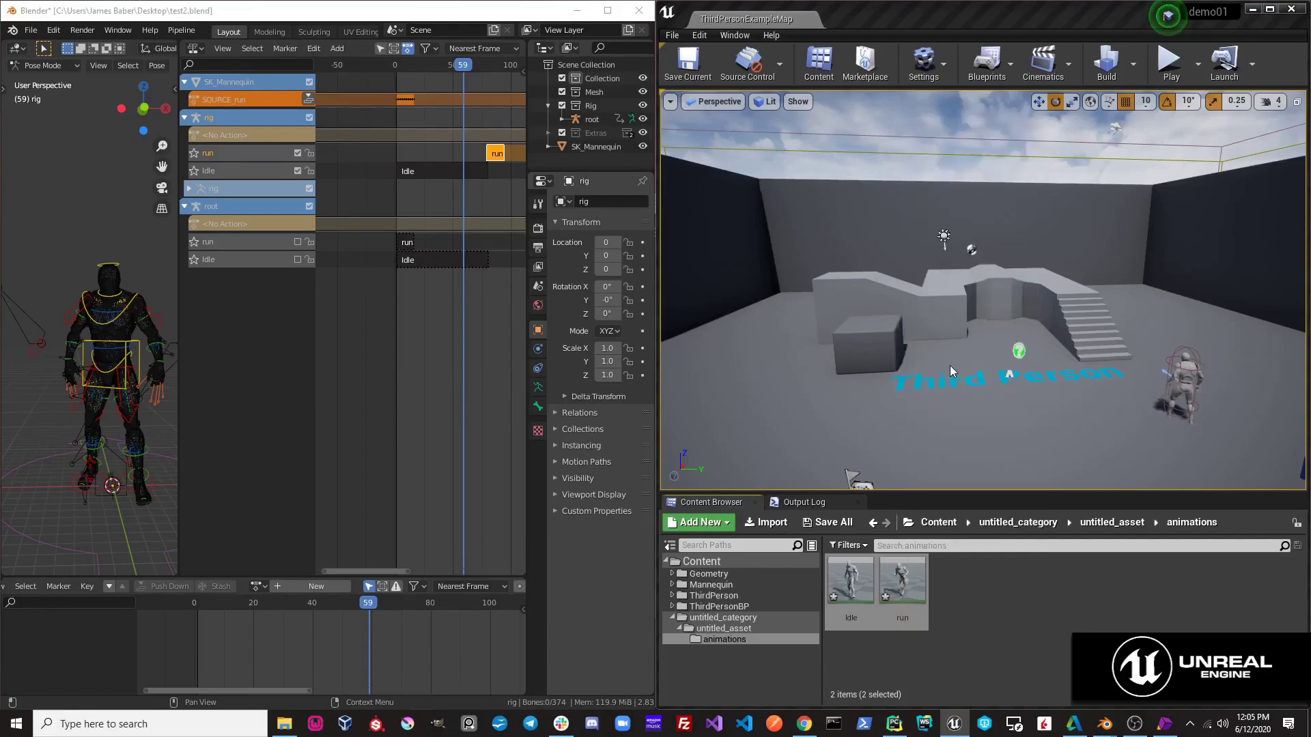
click(634, 577)
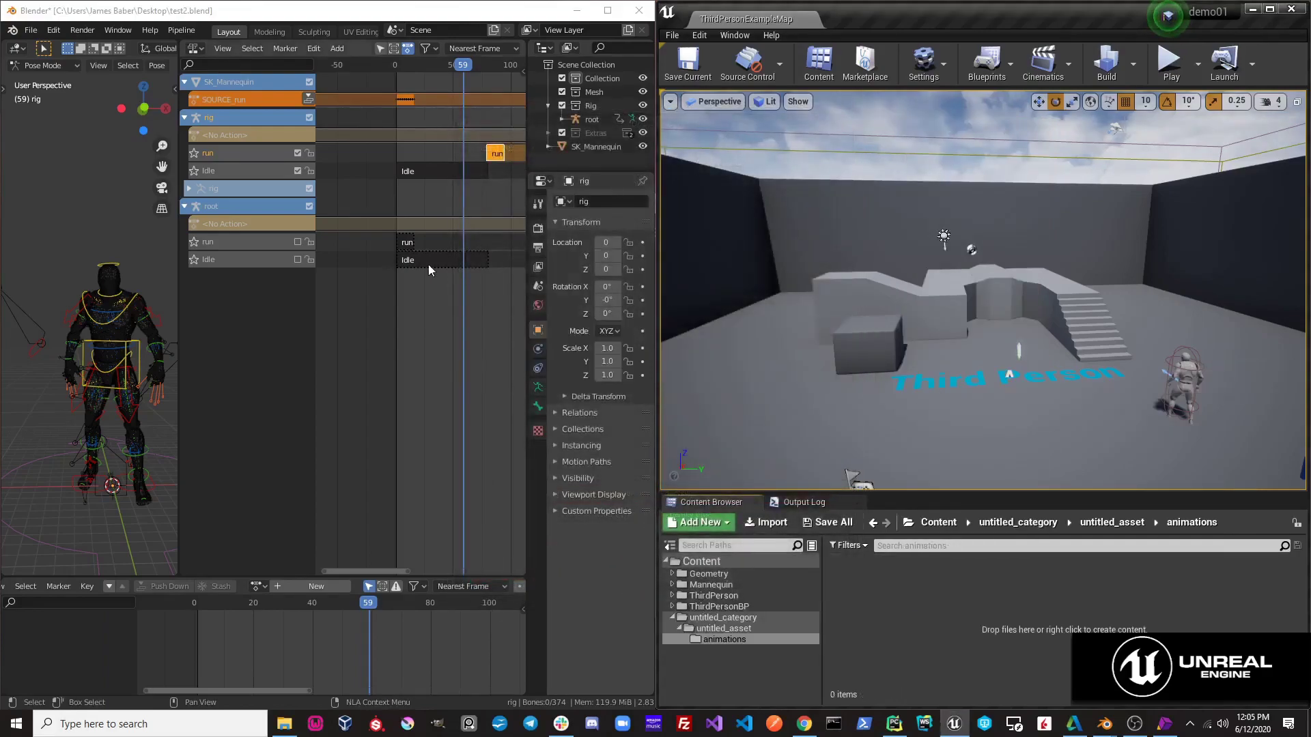
Send the character to Unreal from Blender with the control rig's repositioned run strip, and return to Unreal's animations folder
click(183, 31)
mouse_move(198, 62)
click(274, 60)
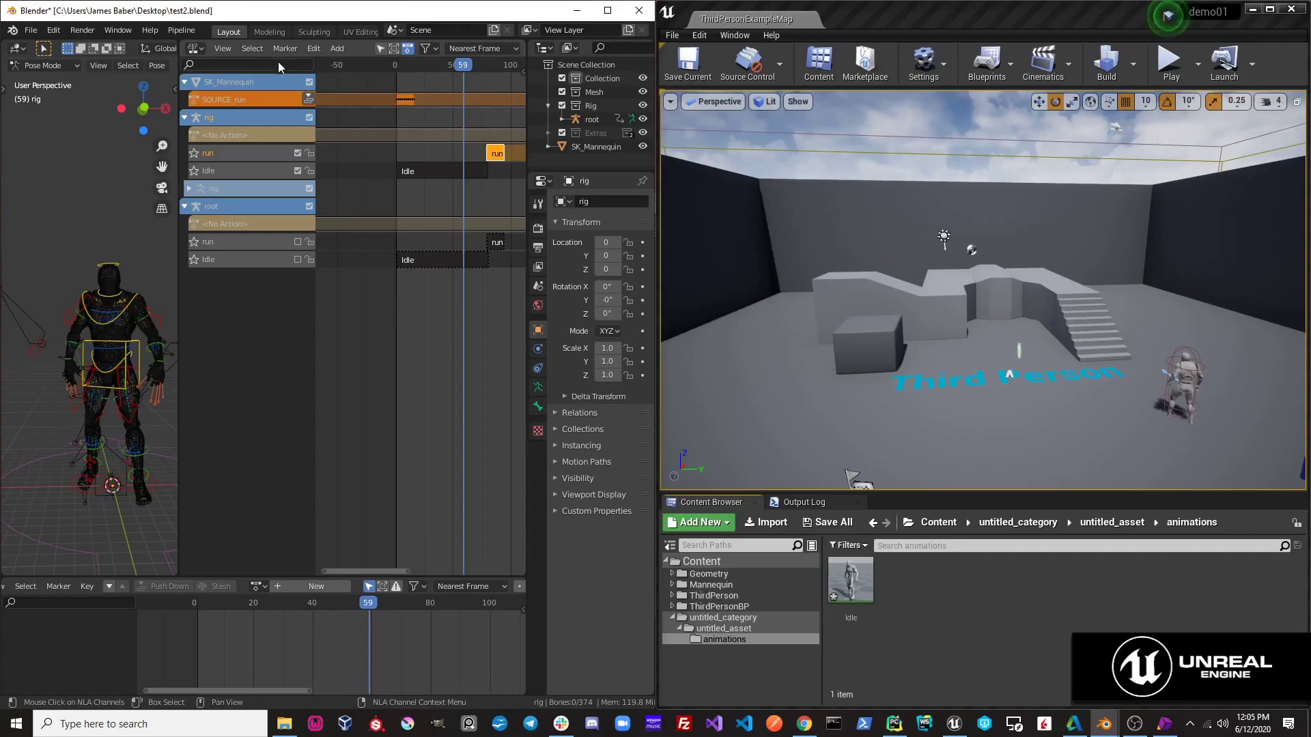
click(976, 589)
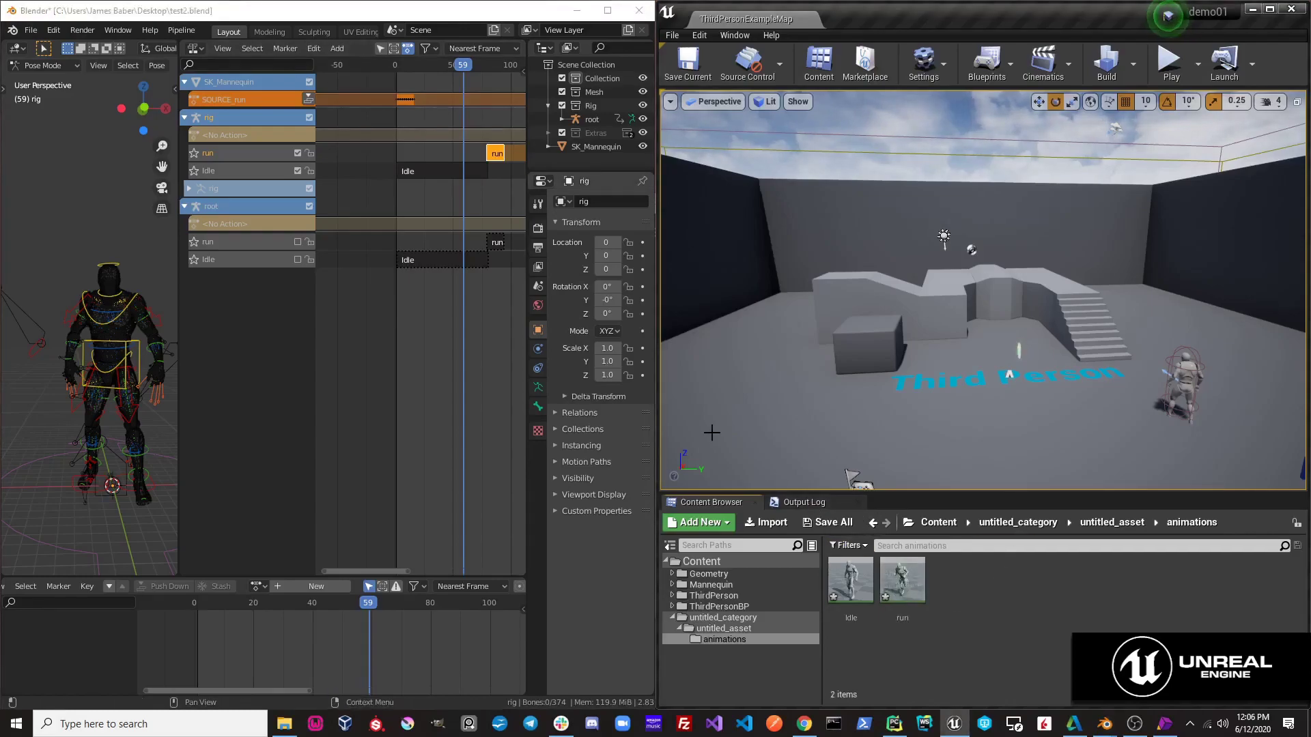
Preview the Idle and run animation assets in Unreal, closing each animation editor
double_click(850, 580)
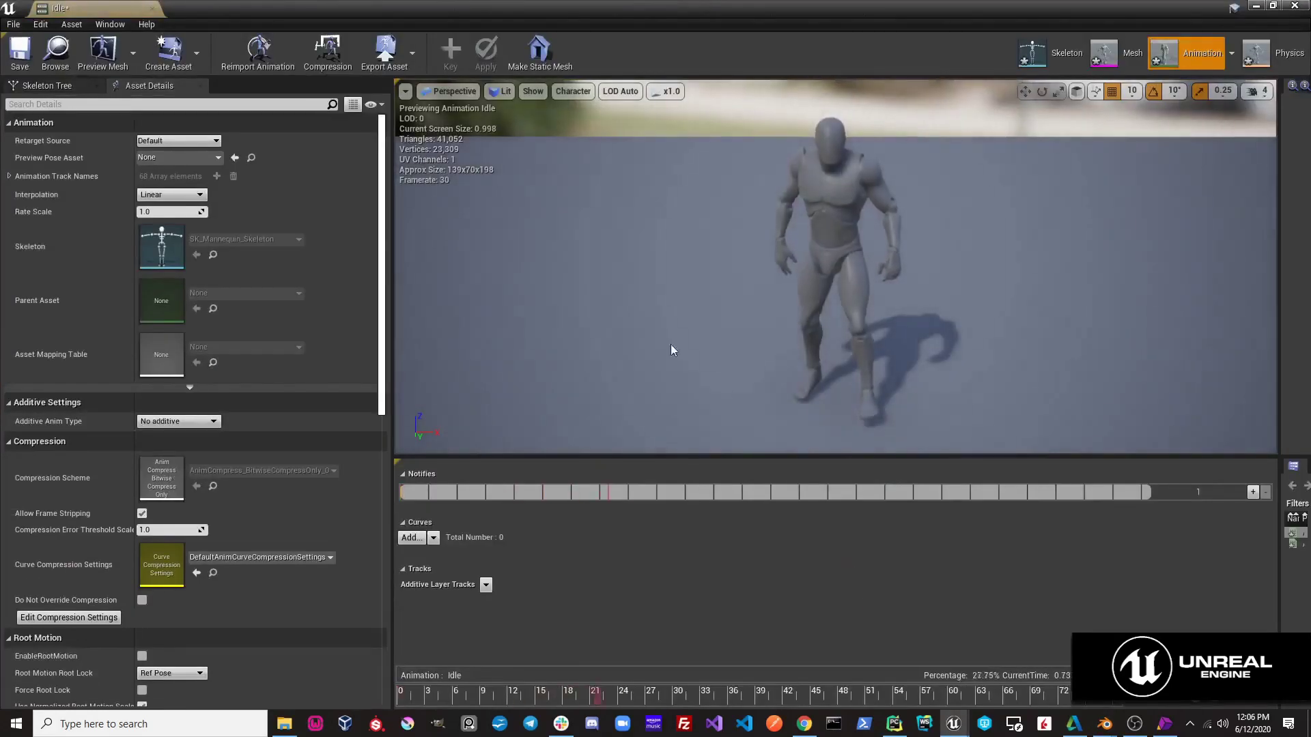
click(1294, 5)
double_click(900, 581)
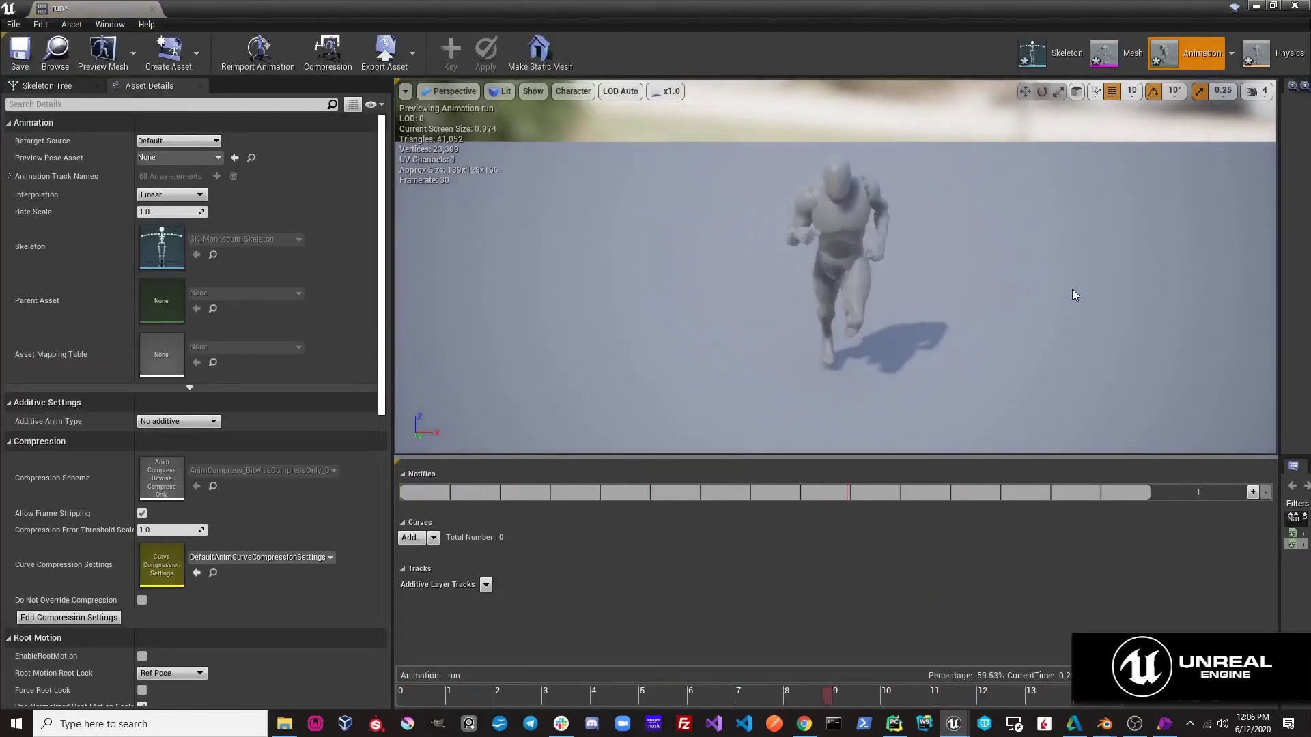
click(1295, 5)
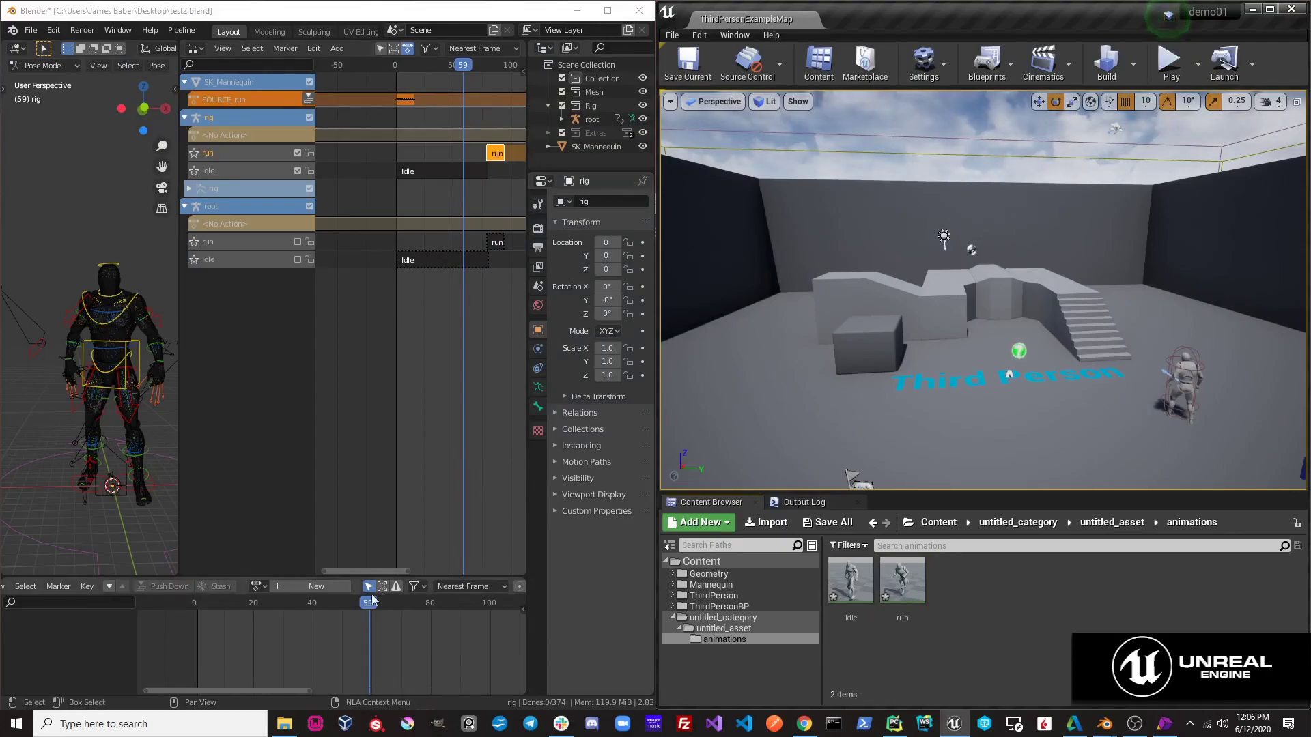
Turn off auto sync control NLA strips to source in Blender's Send to Unreal export preferences, and delete the root armature's run track
click(53, 30)
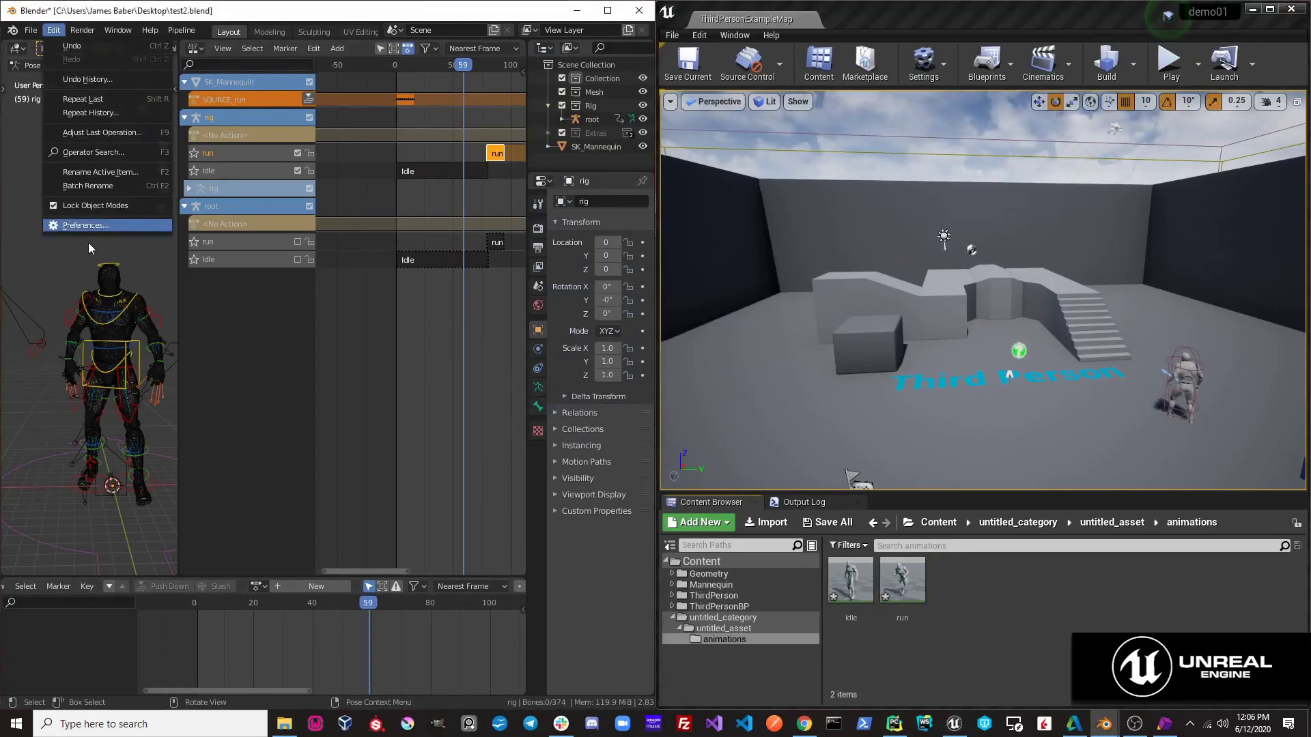
click(88, 227)
click(573, 276)
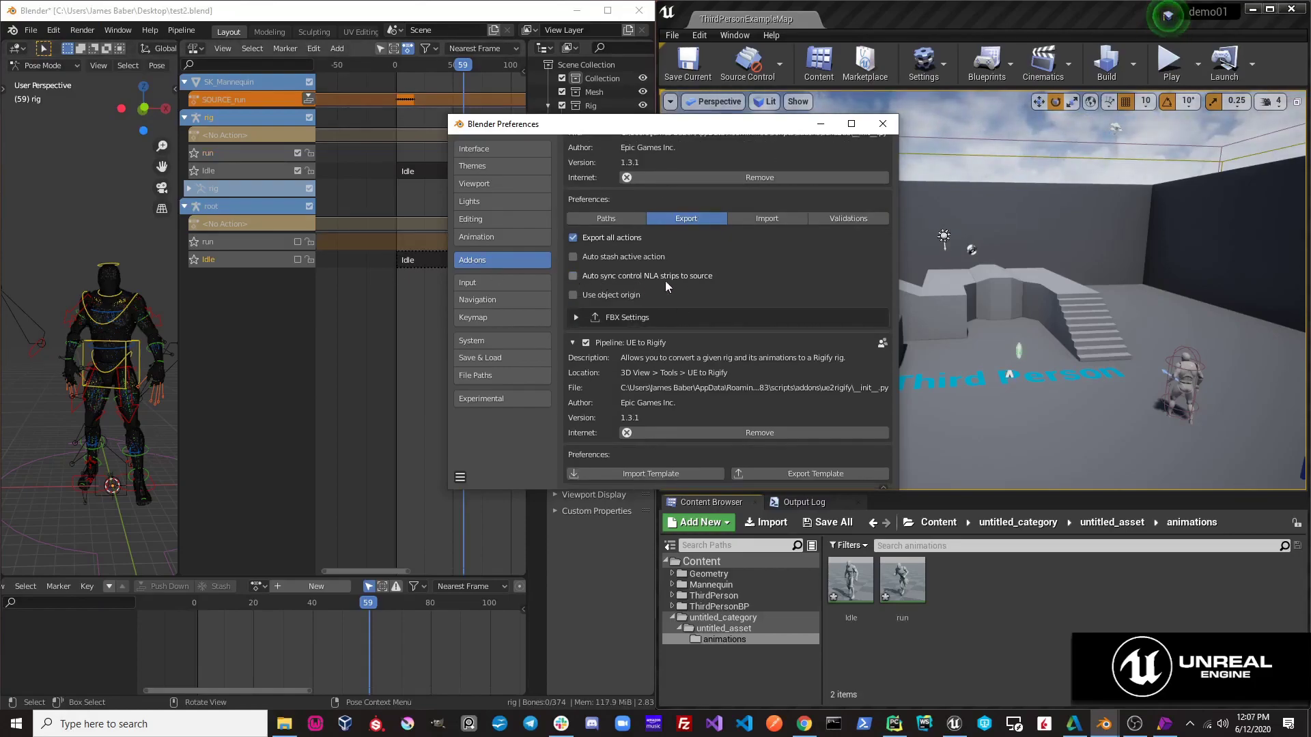
click(883, 123)
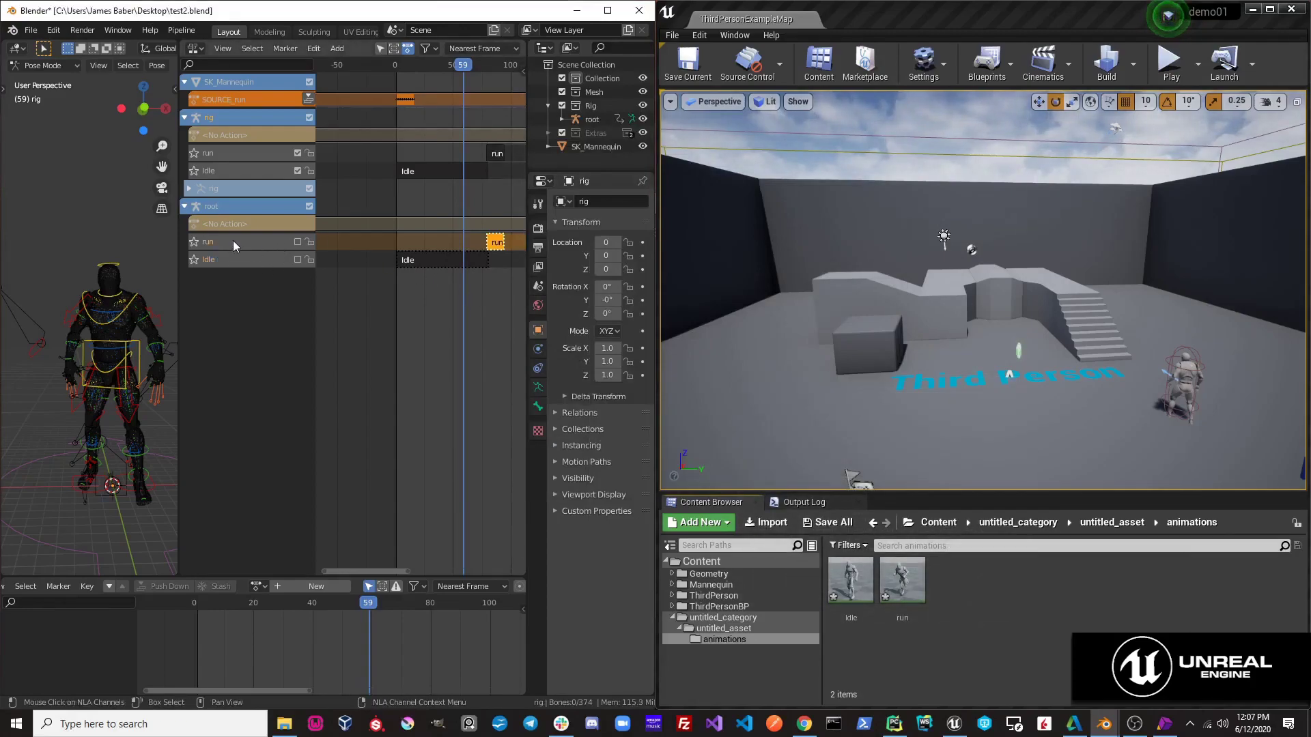
key(x)
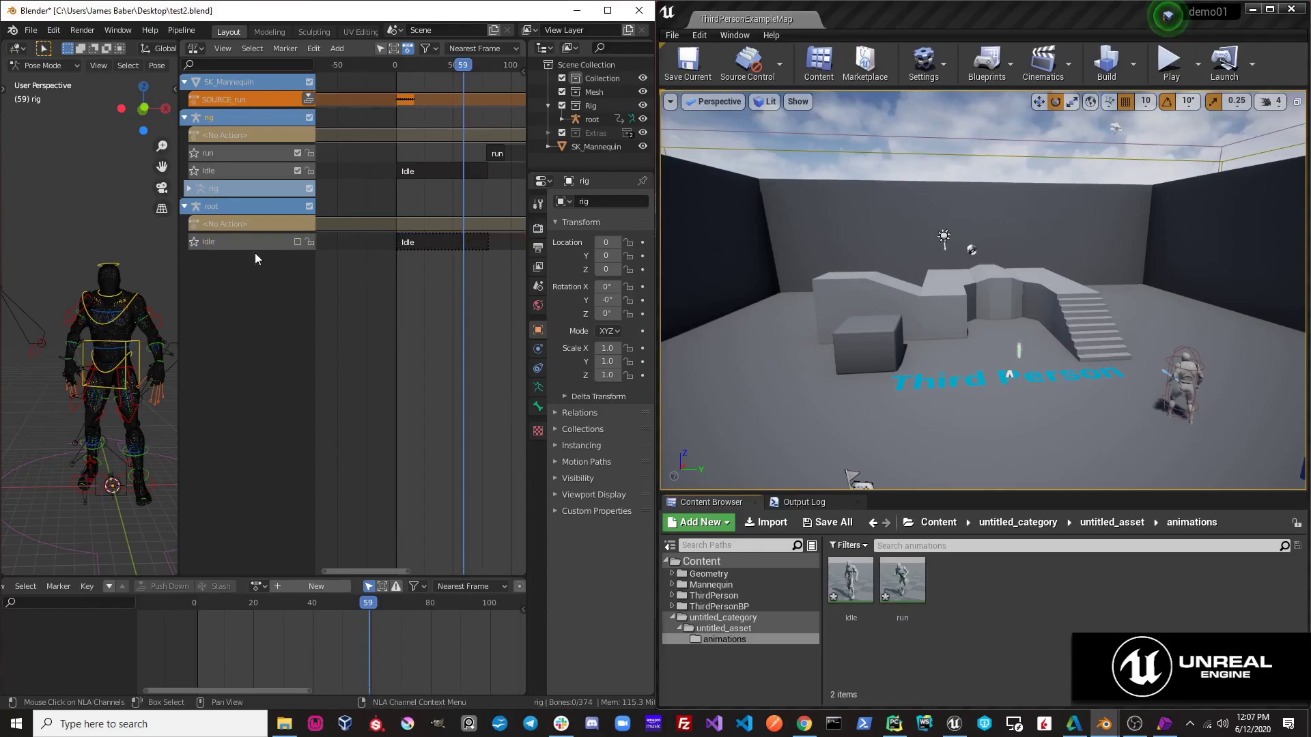
Create a new action named Combined on the root armature
click(418, 245)
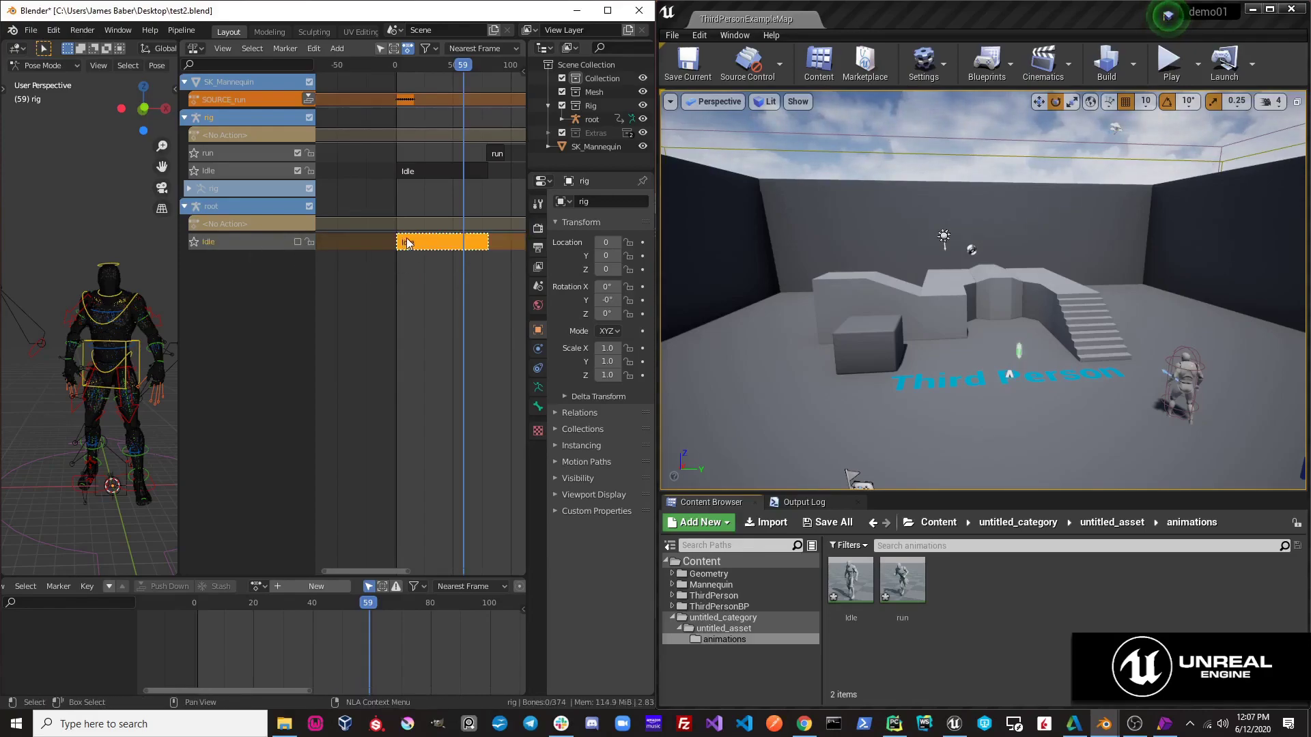
key(ctrl+space)
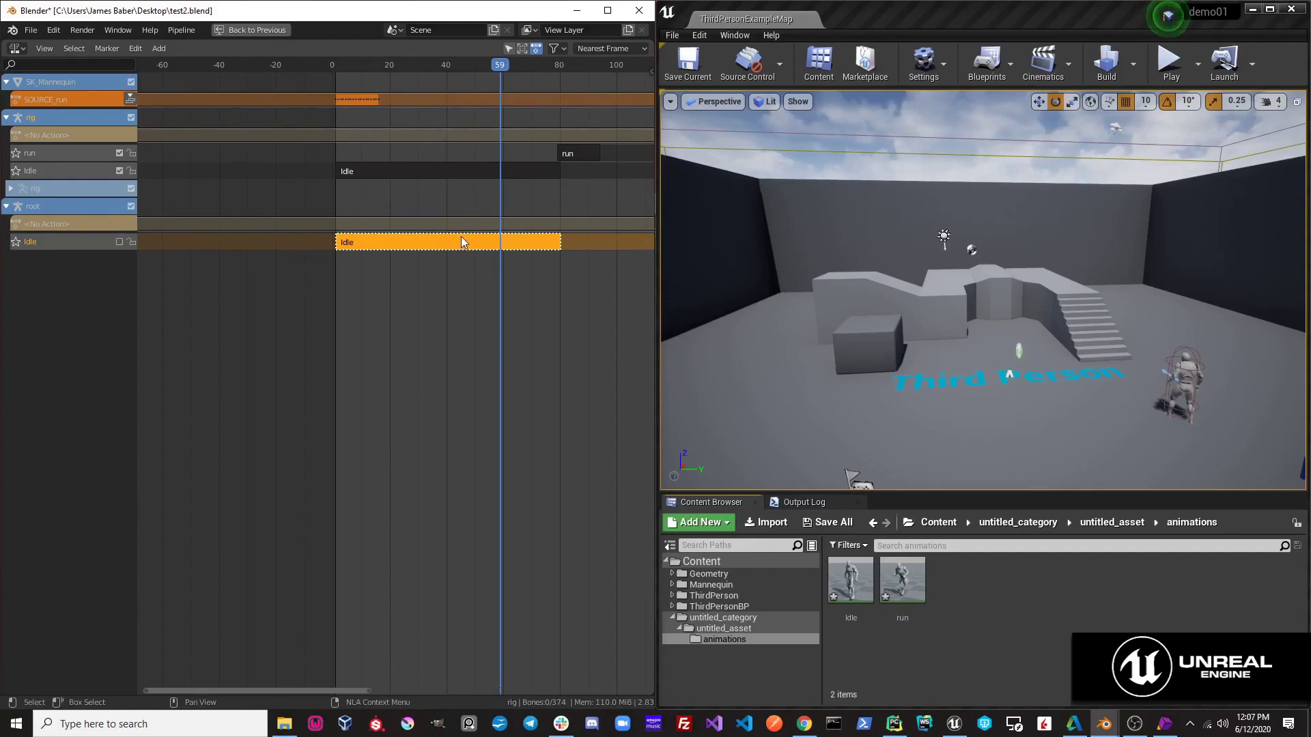
key(n)
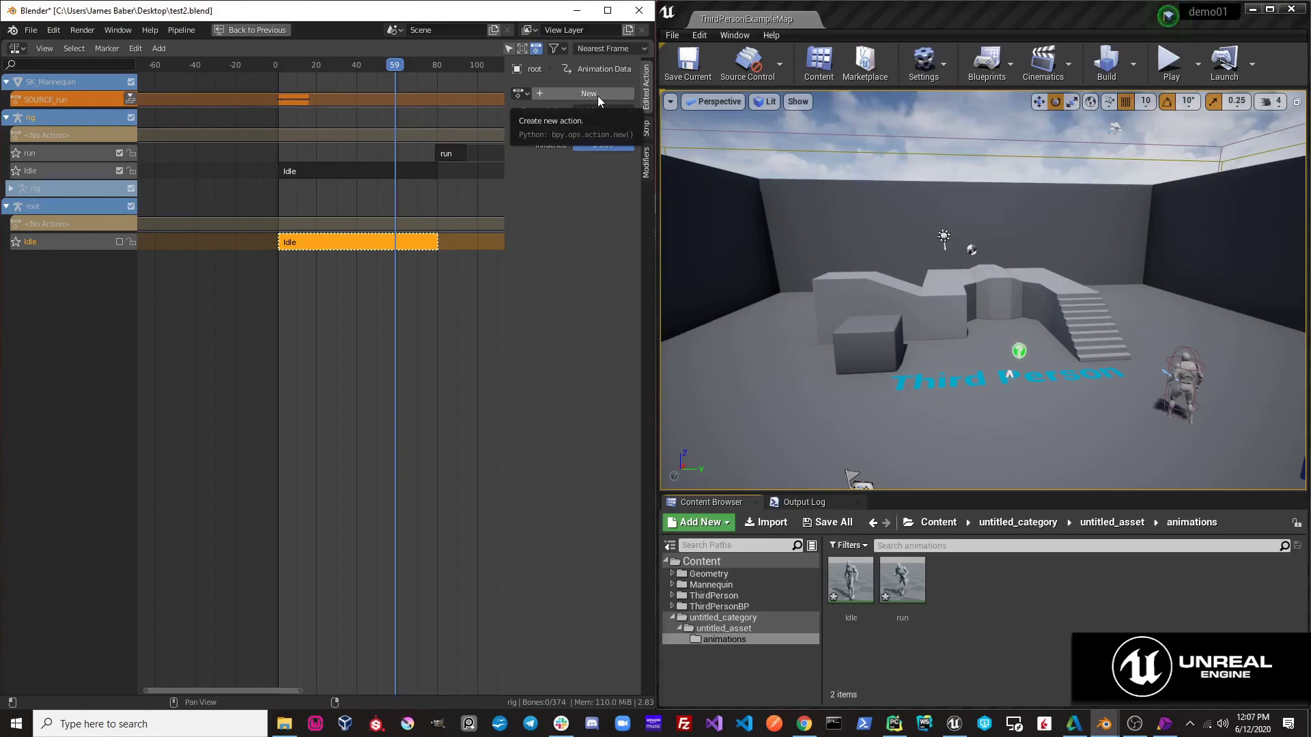
click(597, 96)
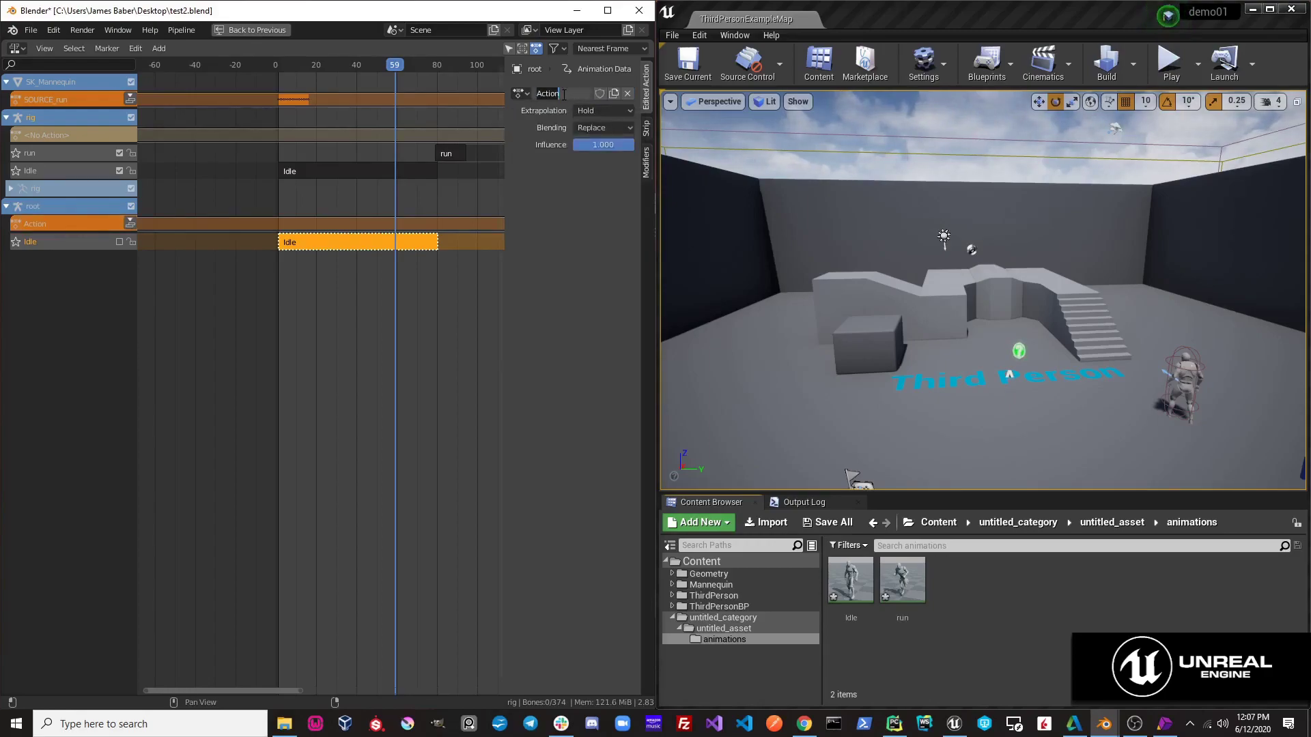
text(Combini)
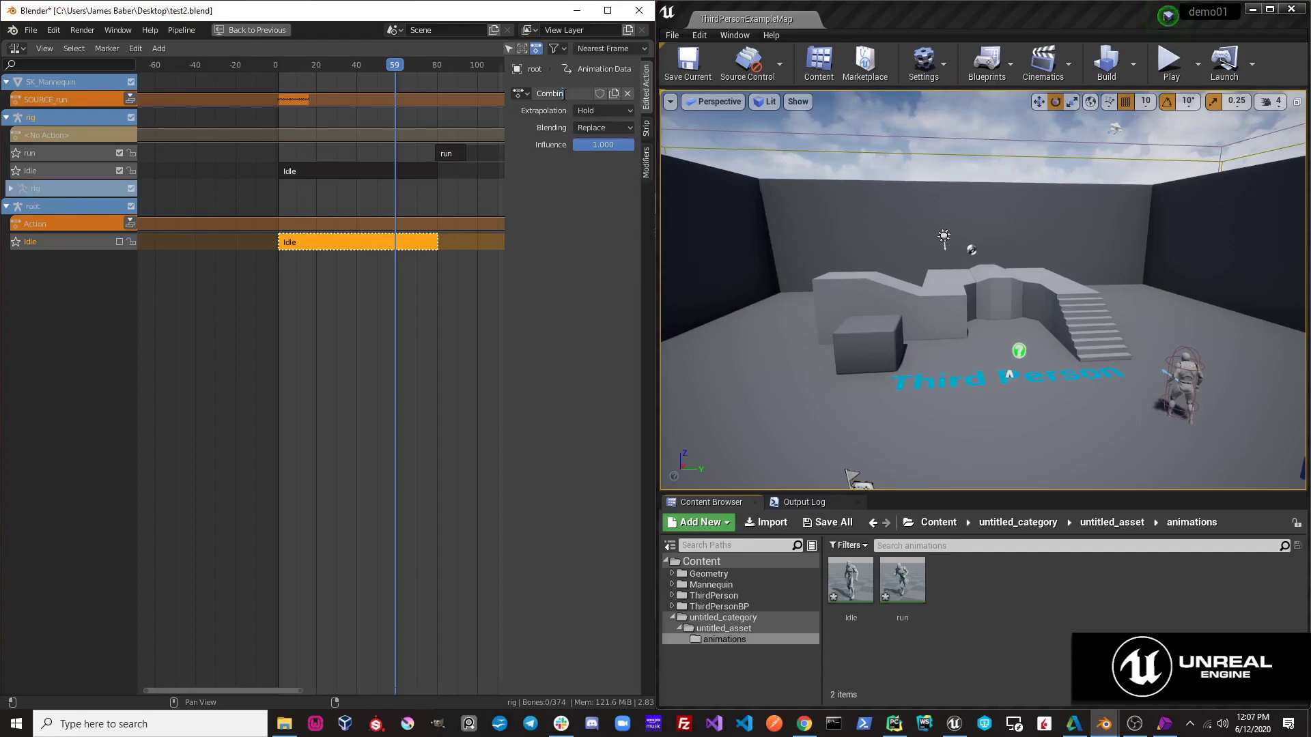
click(563, 94)
text(e)
key(Return)
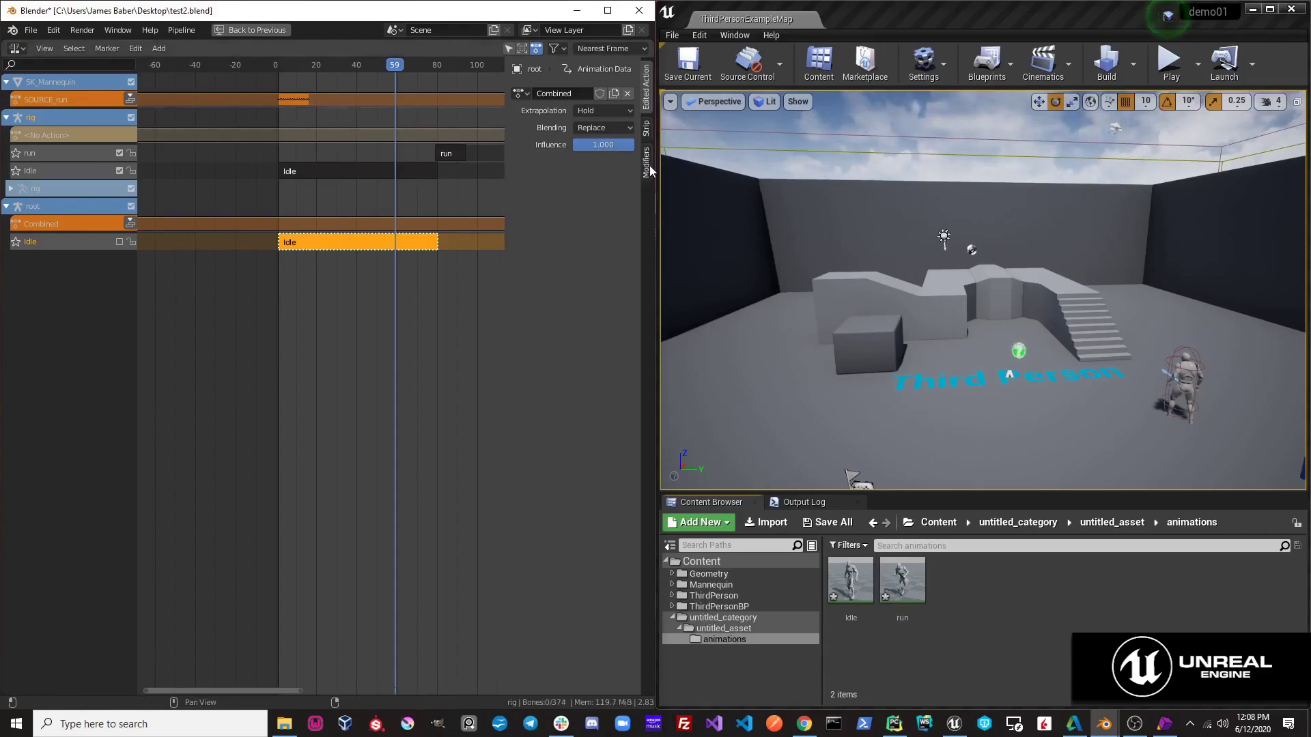
Assign the Combined action to the action clip of the root armature's Idle strip
click(646, 131)
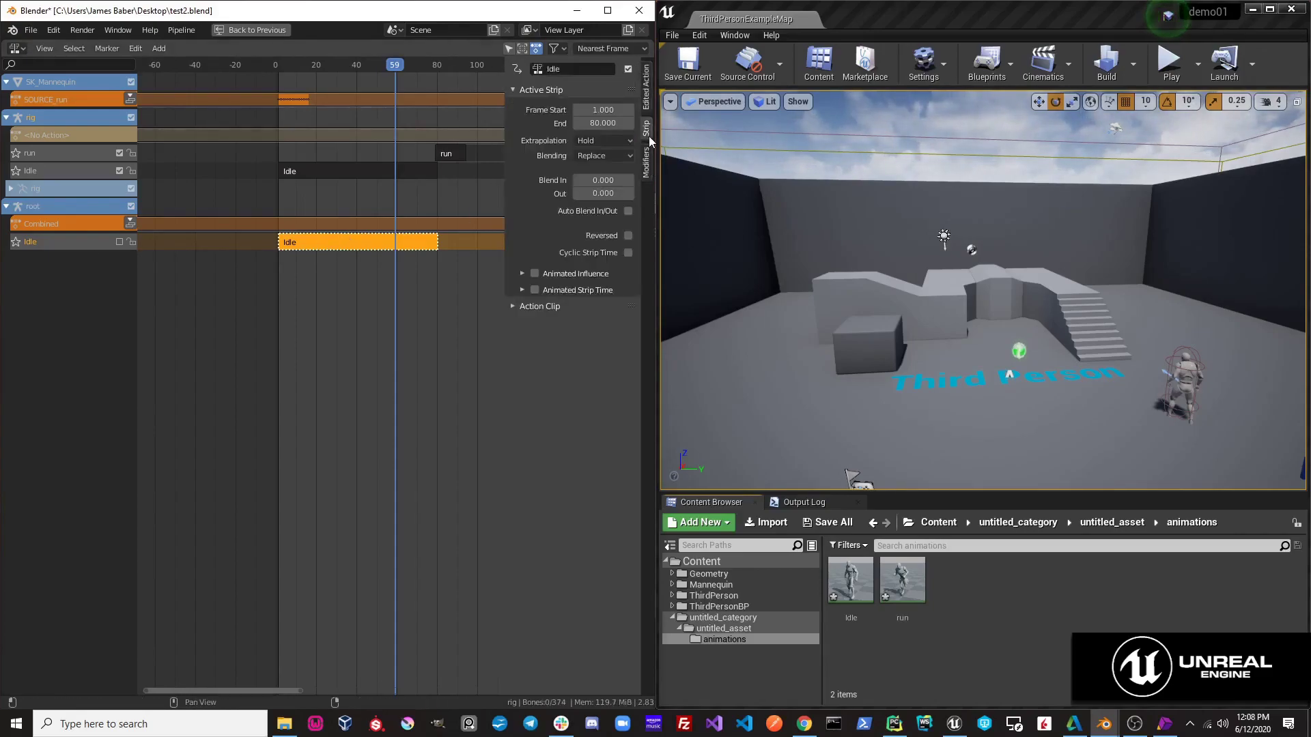
click(560, 68)
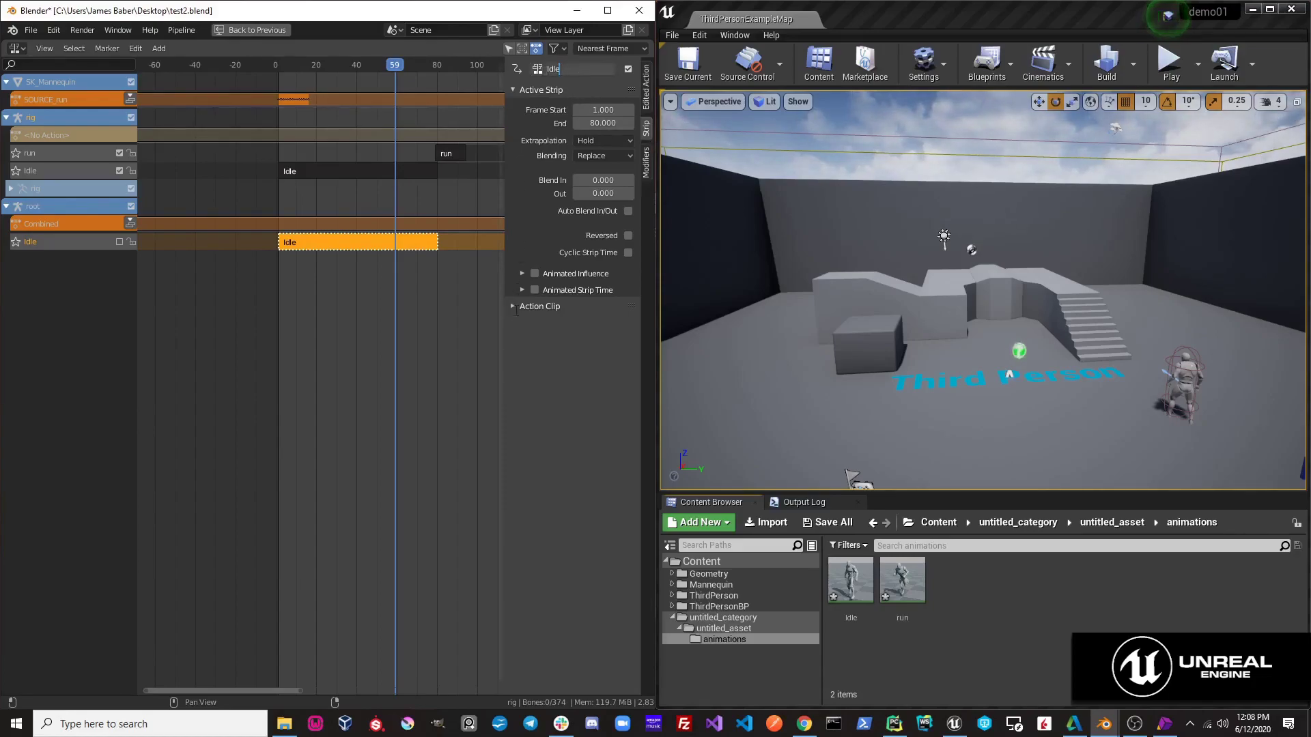
click(517, 311)
click(604, 328)
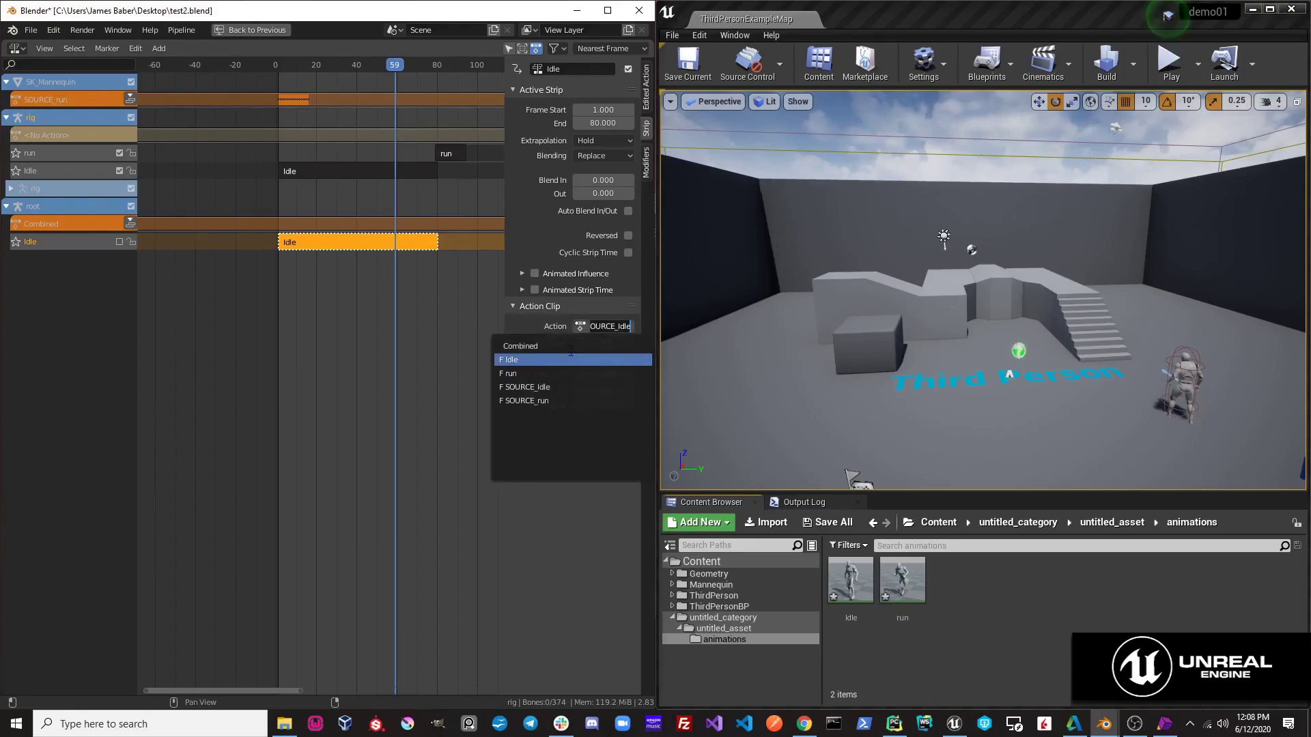
click(567, 347)
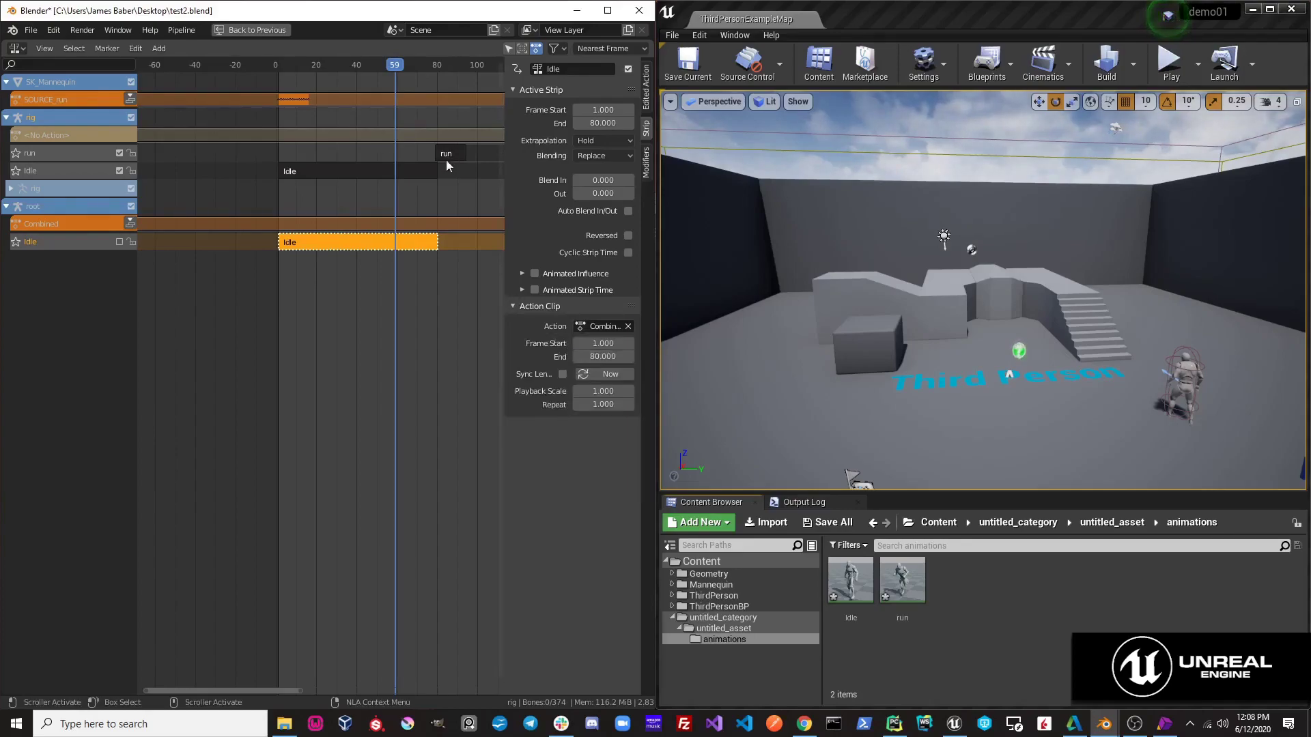
key(ctrl+space)
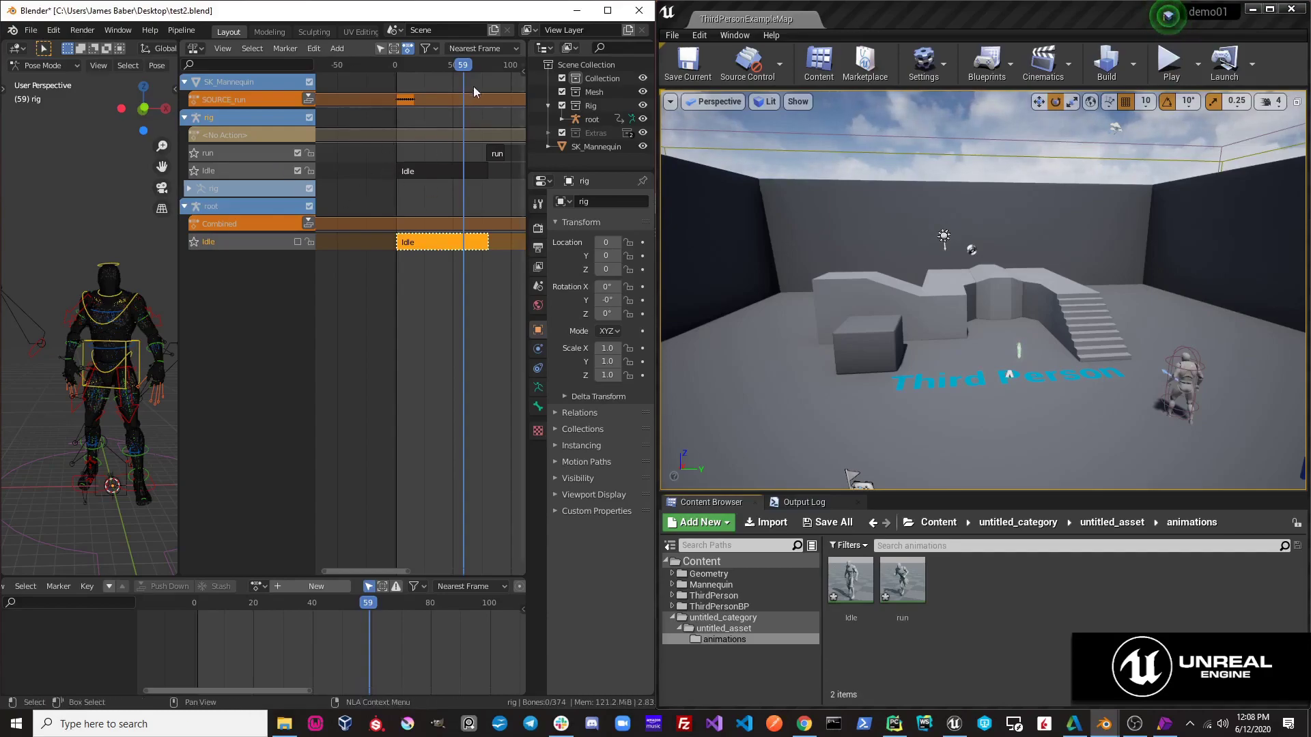
Extend the root armature's Idle strip to end at frame 94.4, and scrub the timeline to frame 93
mouse_move(463, 68)
mouse_down()
mouse_move(420, 72)
mouse_move(494, 80)
mouse_move(478, 80)
mouse_up()
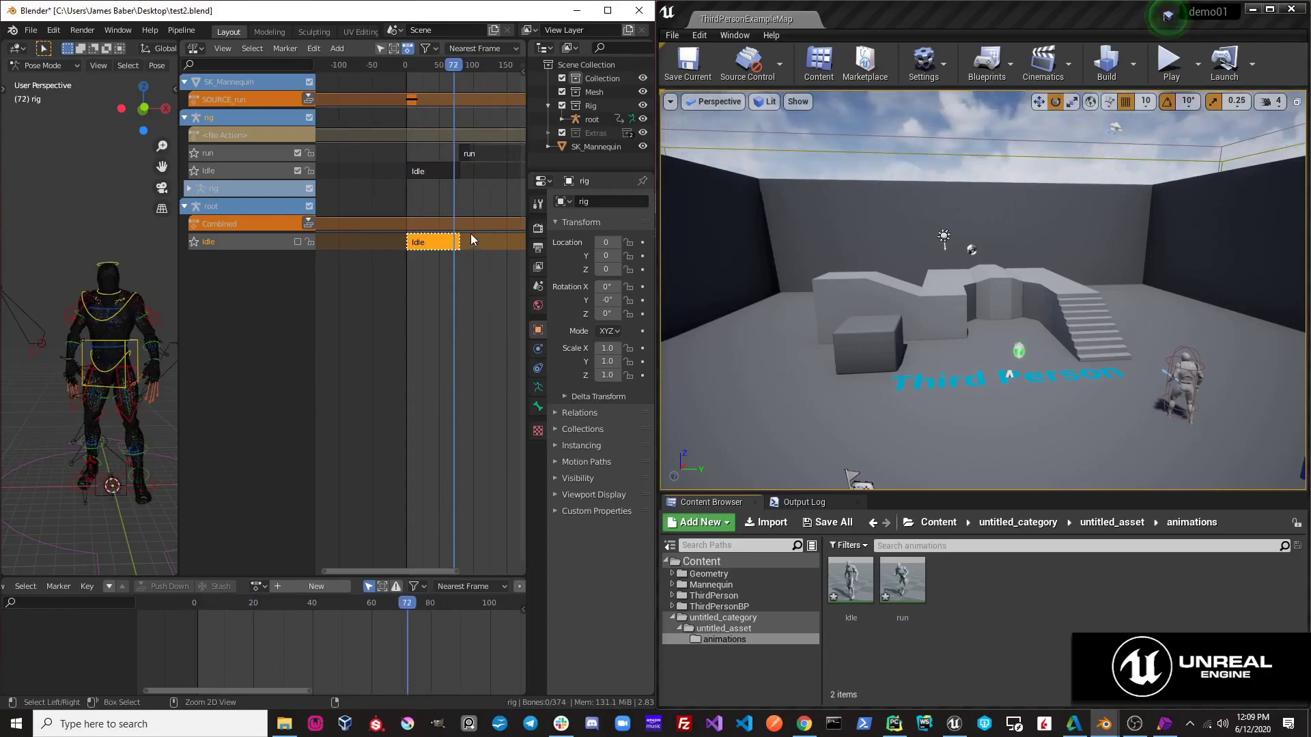
key(ctrl+space)
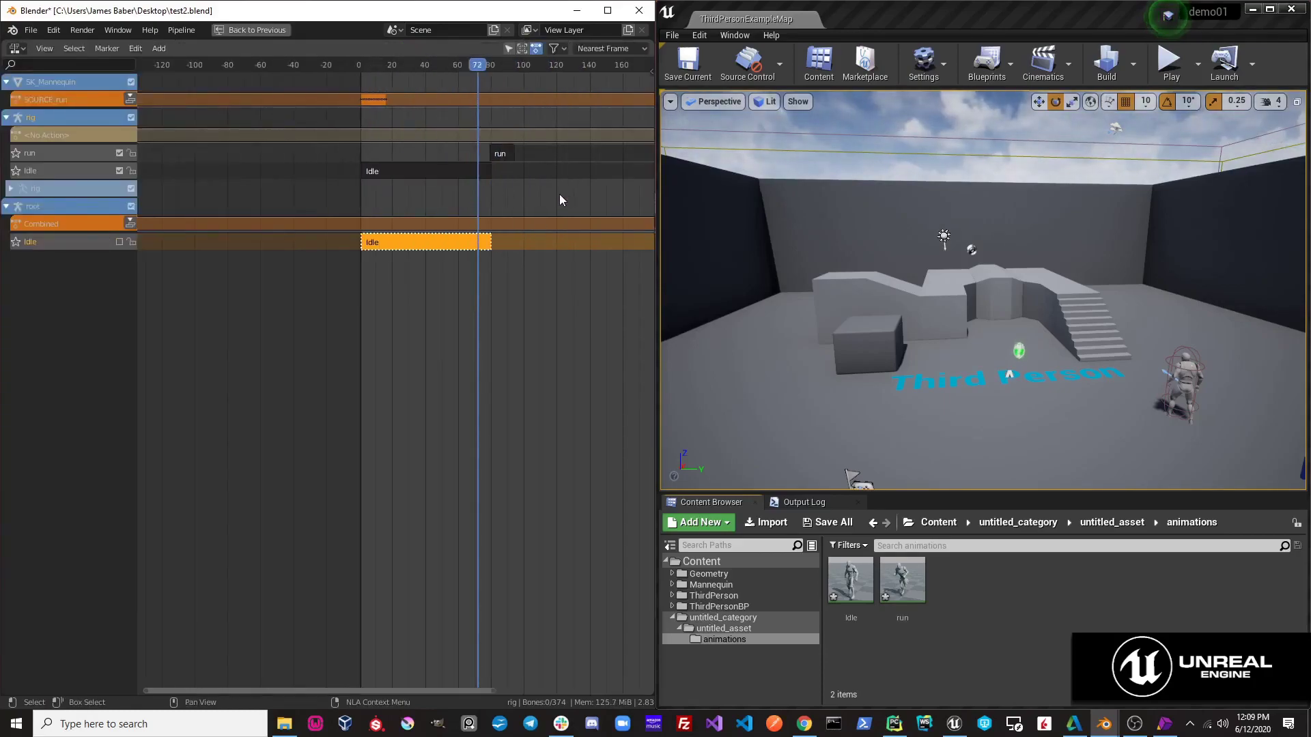
key(n)
drag(592, 124, 637, 123)
drag(386, 62, 404, 71)
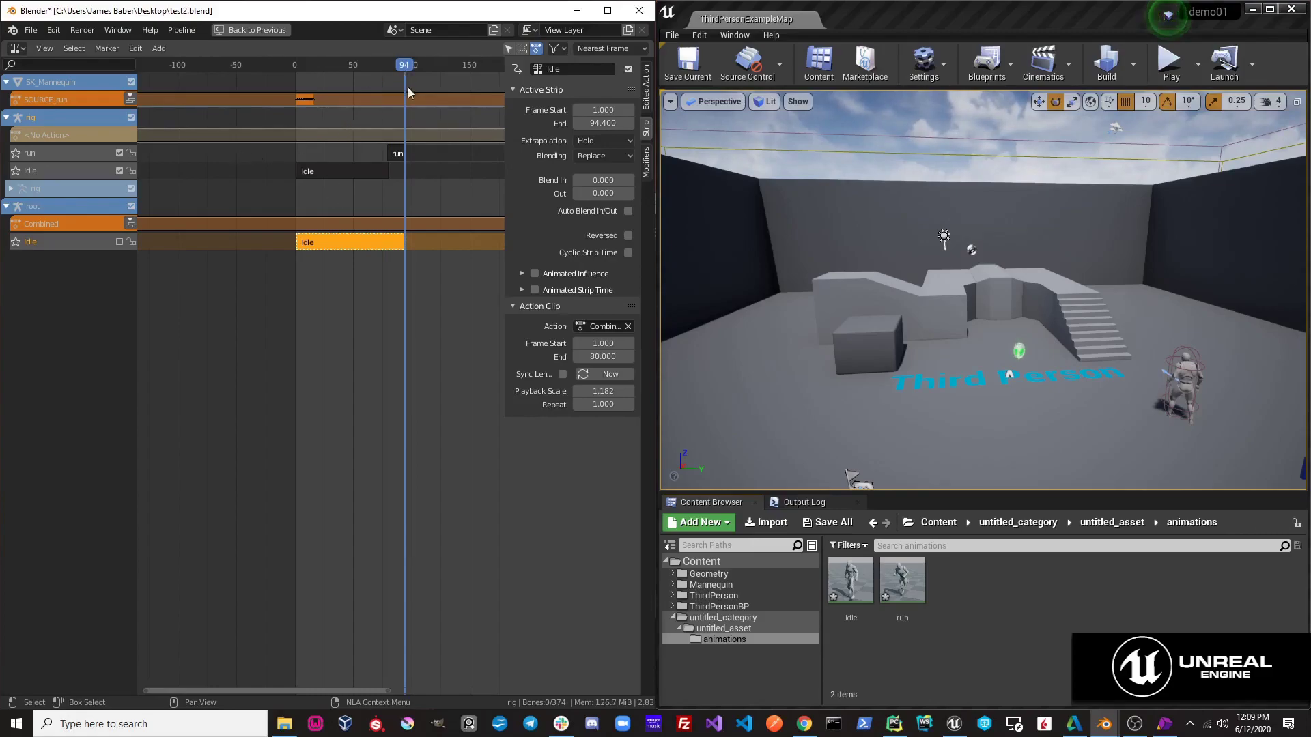
mouse_move(413, 66)
mouse_down()
mouse_move(298, 71)
mouse_move(404, 64)
mouse_up()
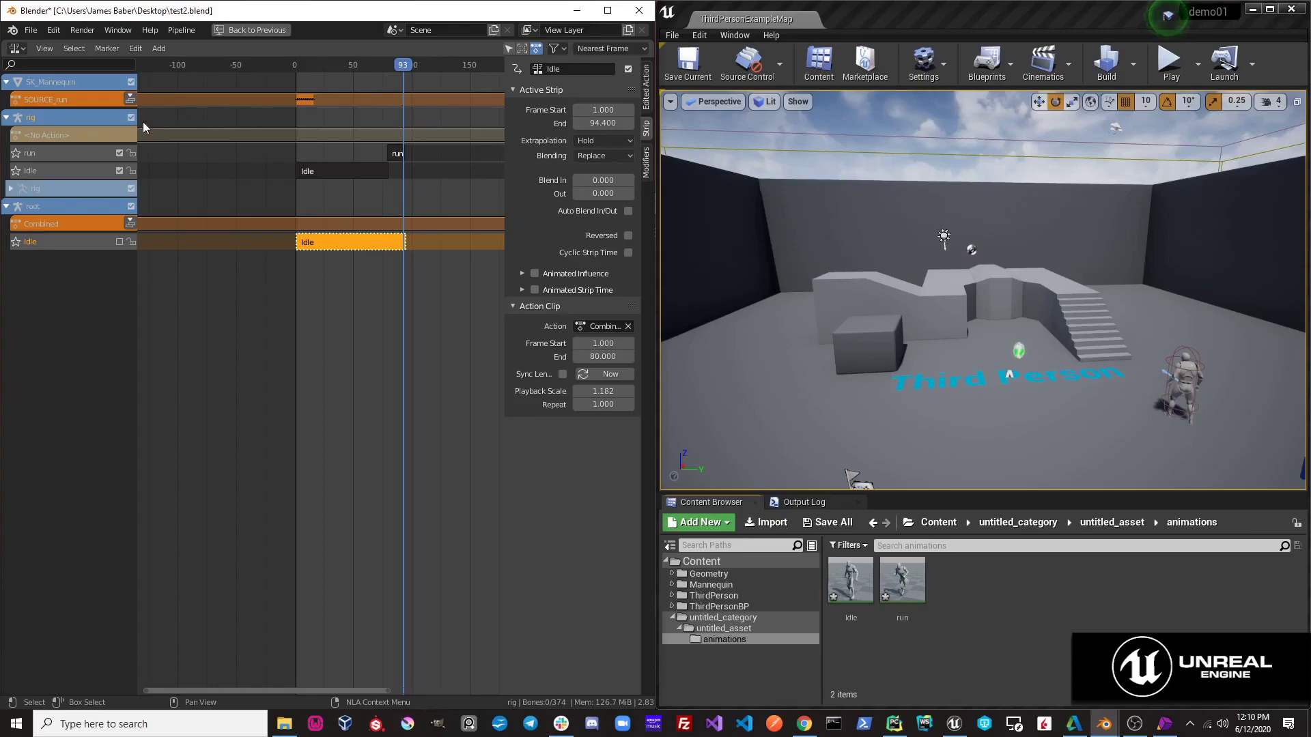
key(ctrl+space)
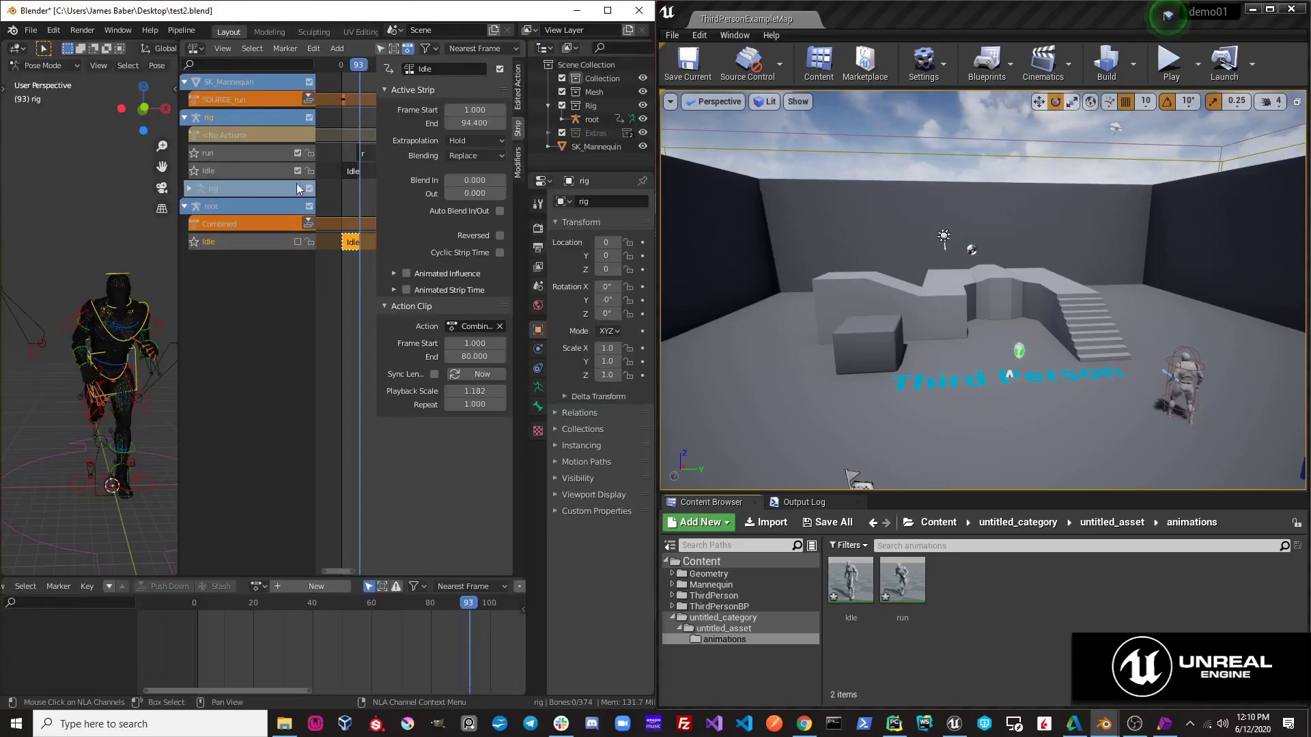
key(n)
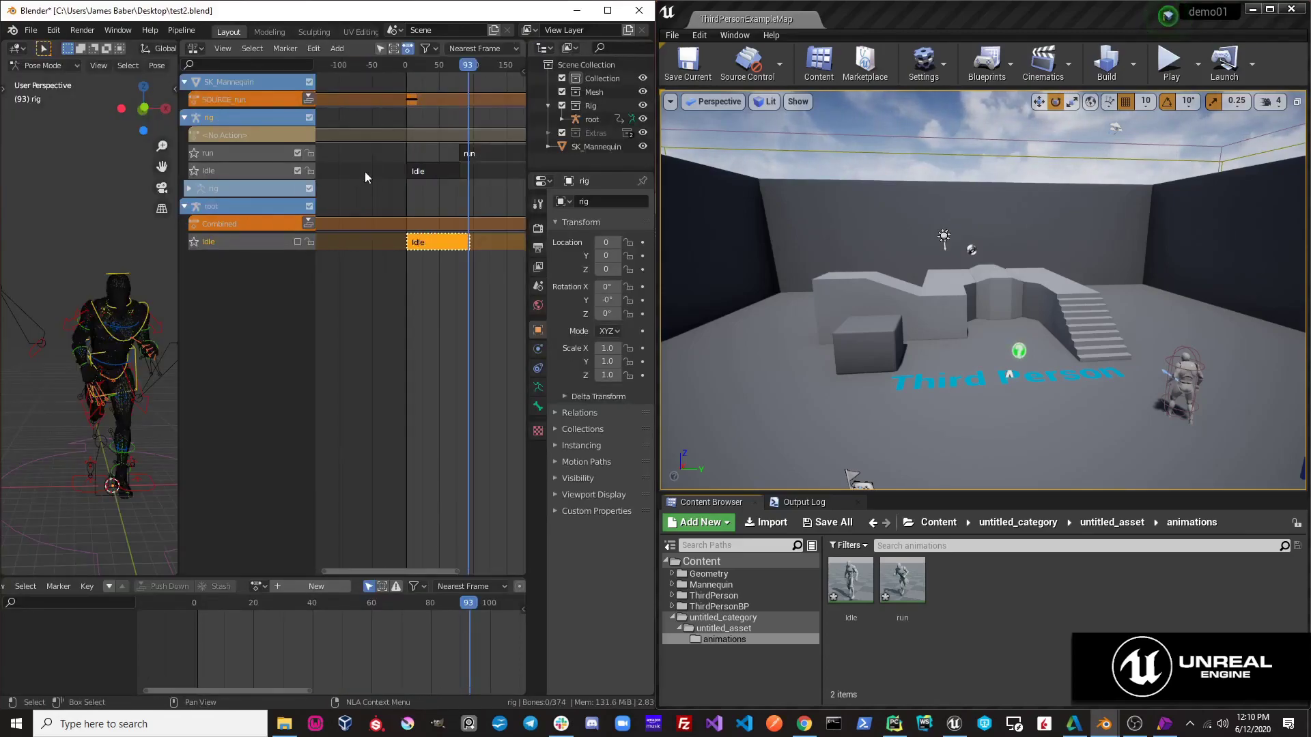
Send the character to Unreal and preview the Combined animation asset there
click(183, 31)
mouse_move(198, 60)
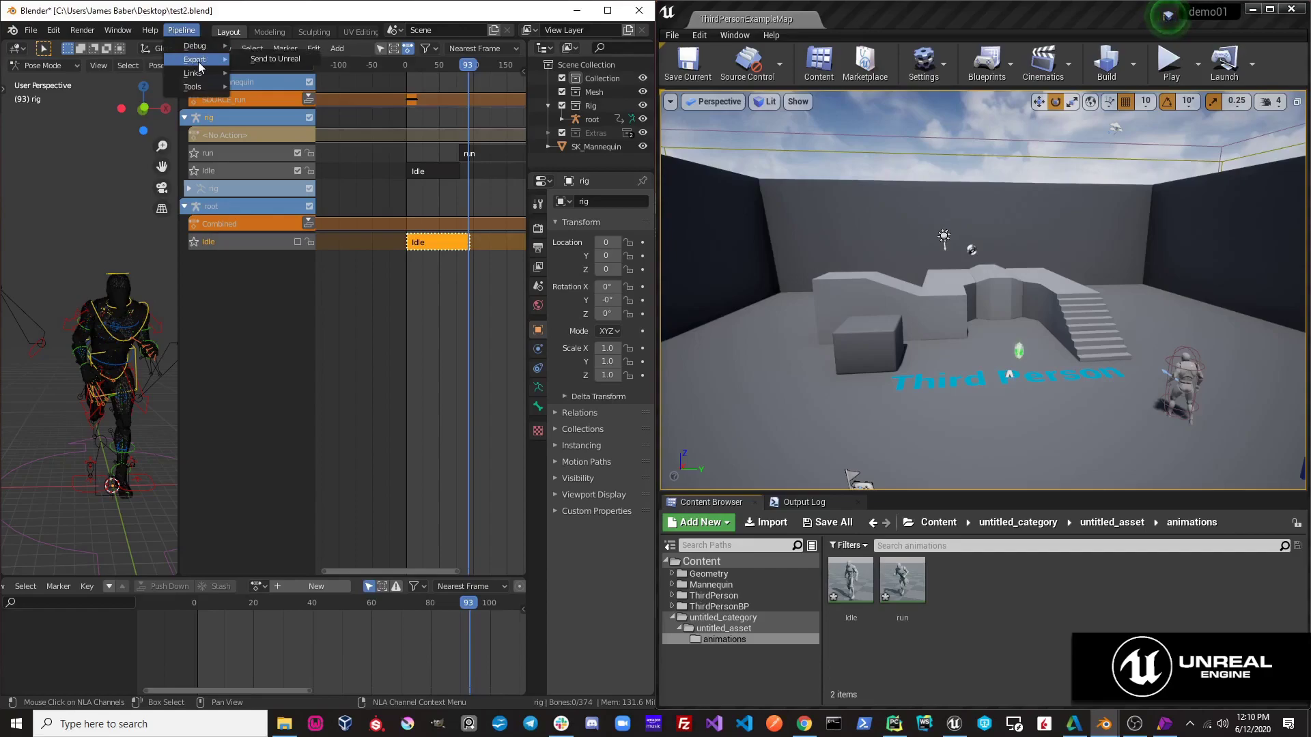
click(268, 60)
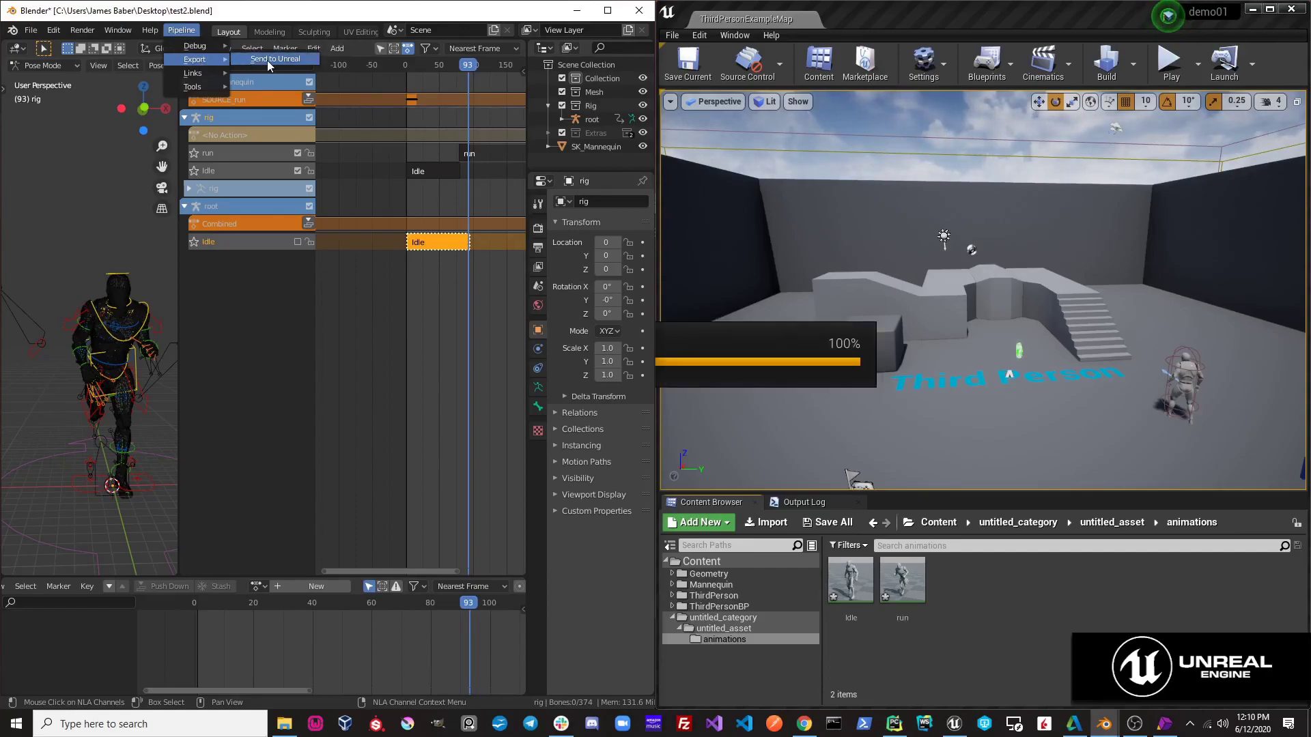
mouse_move(850, 579)
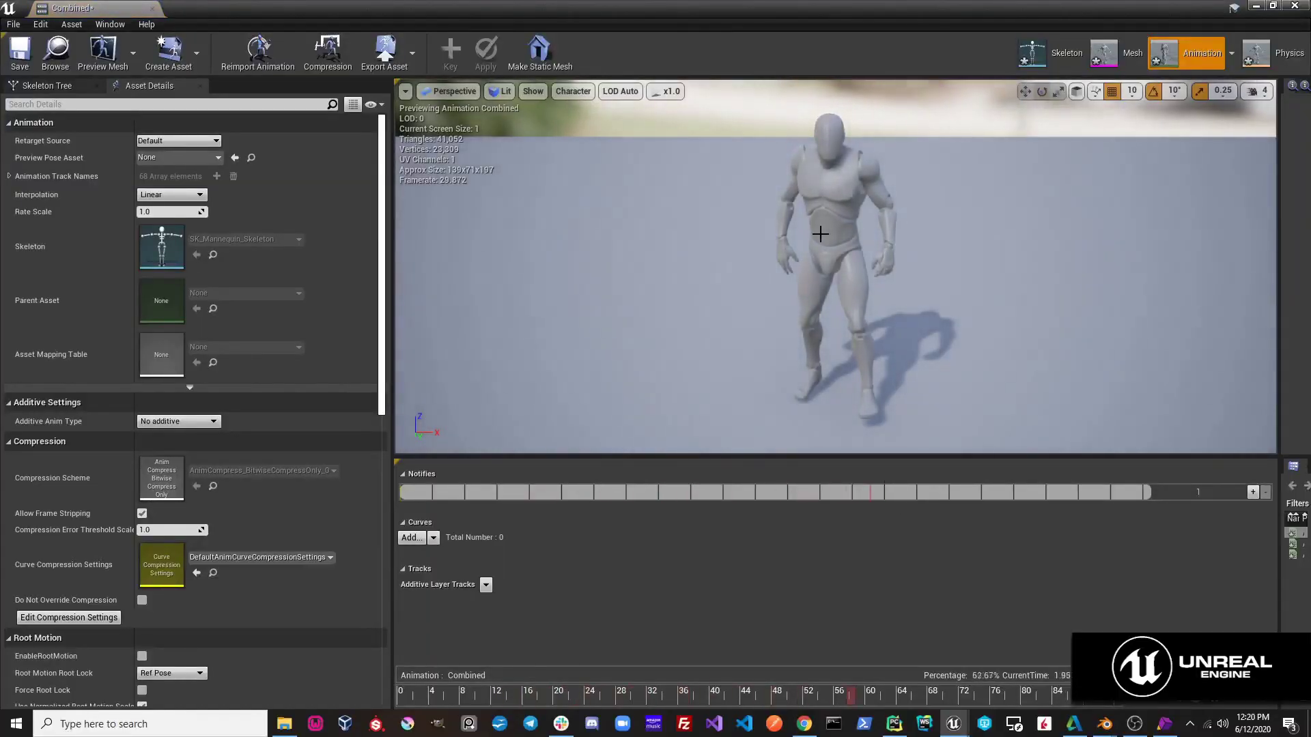
click(1294, 5)
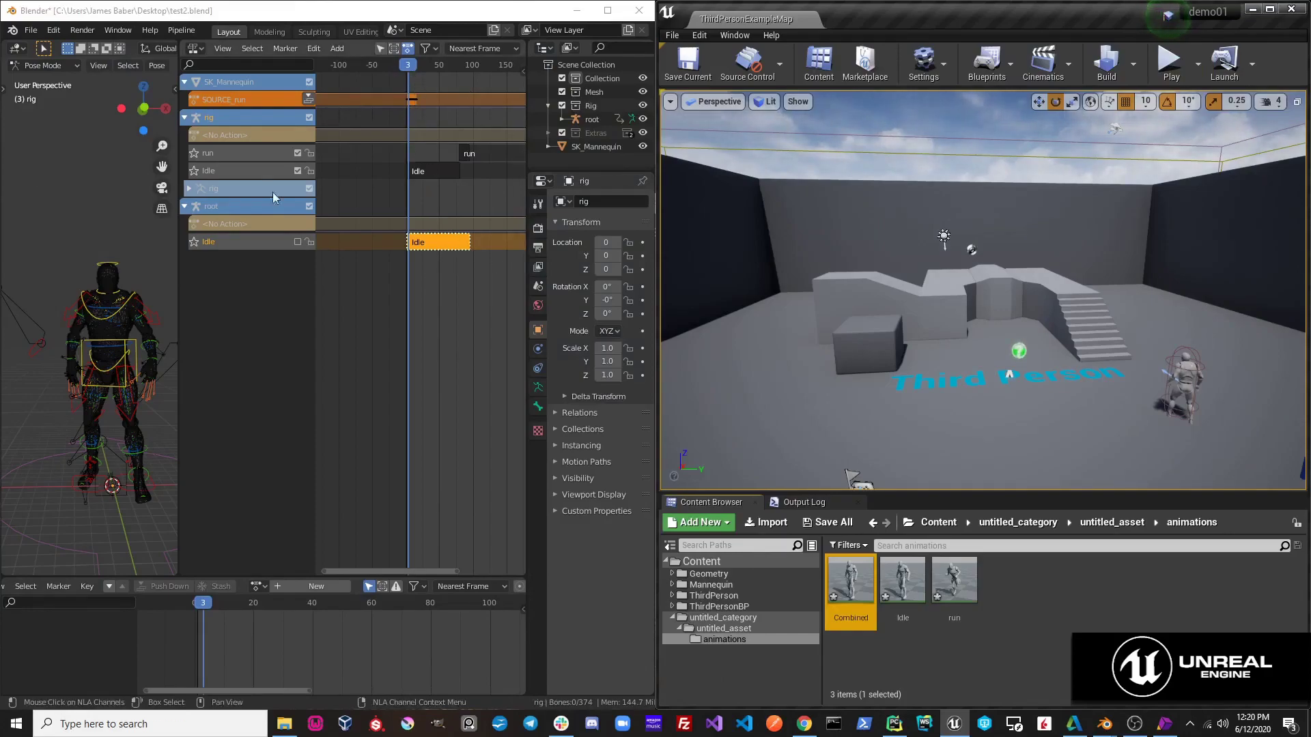
Turn off Export all actions in Blender's Send to Unreal export preferences
click(54, 32)
click(83, 231)
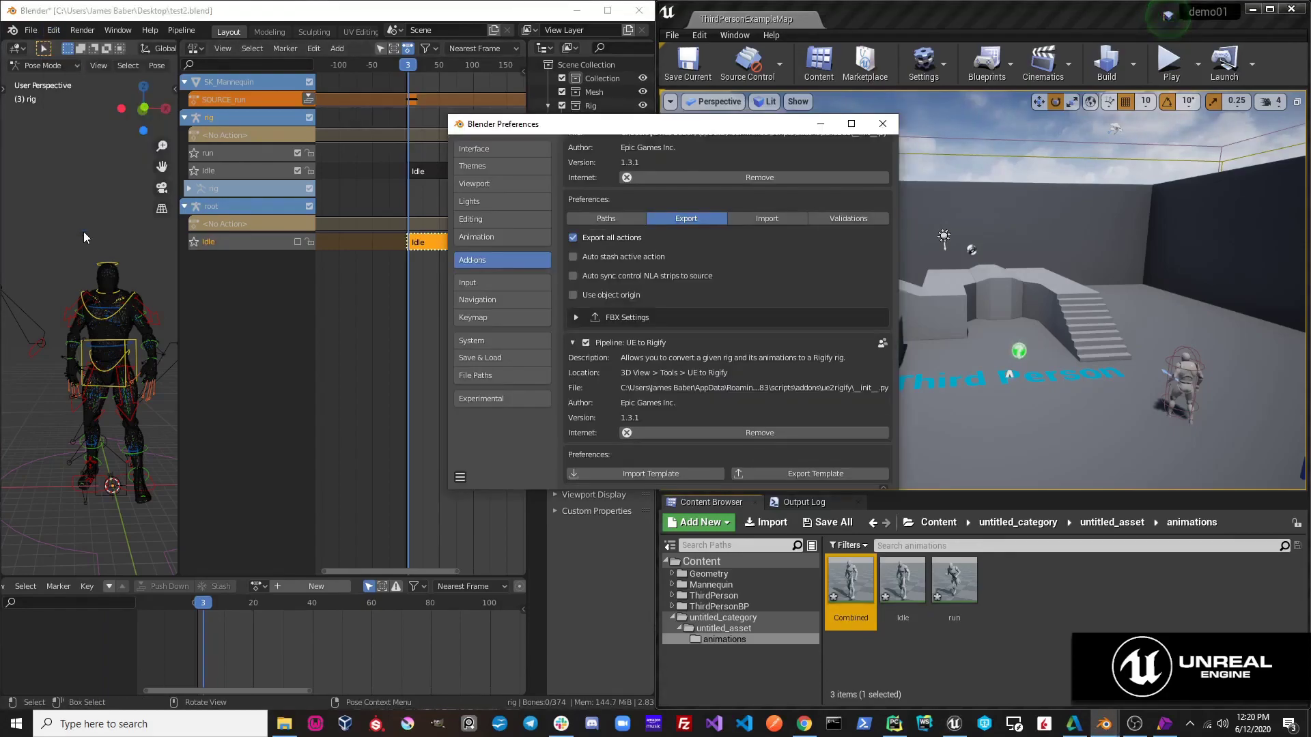
drag(580, 124, 667, 114)
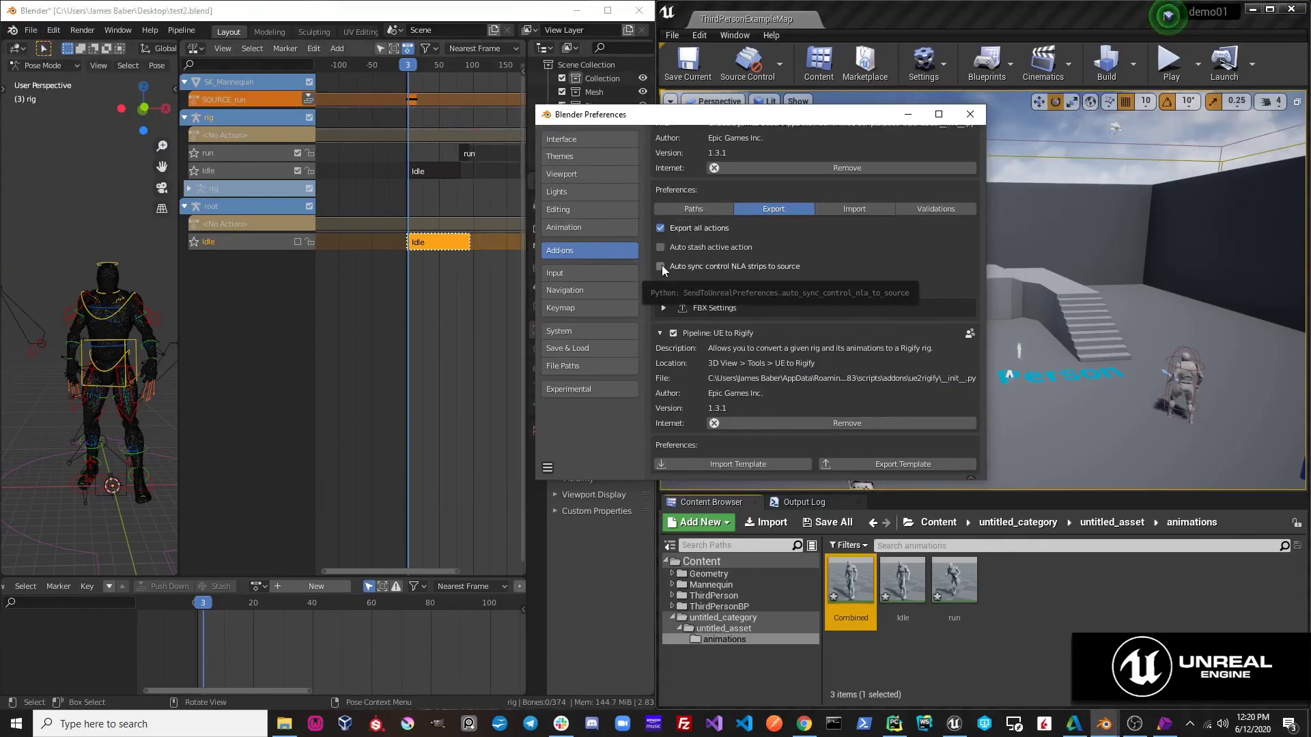
click(661, 228)
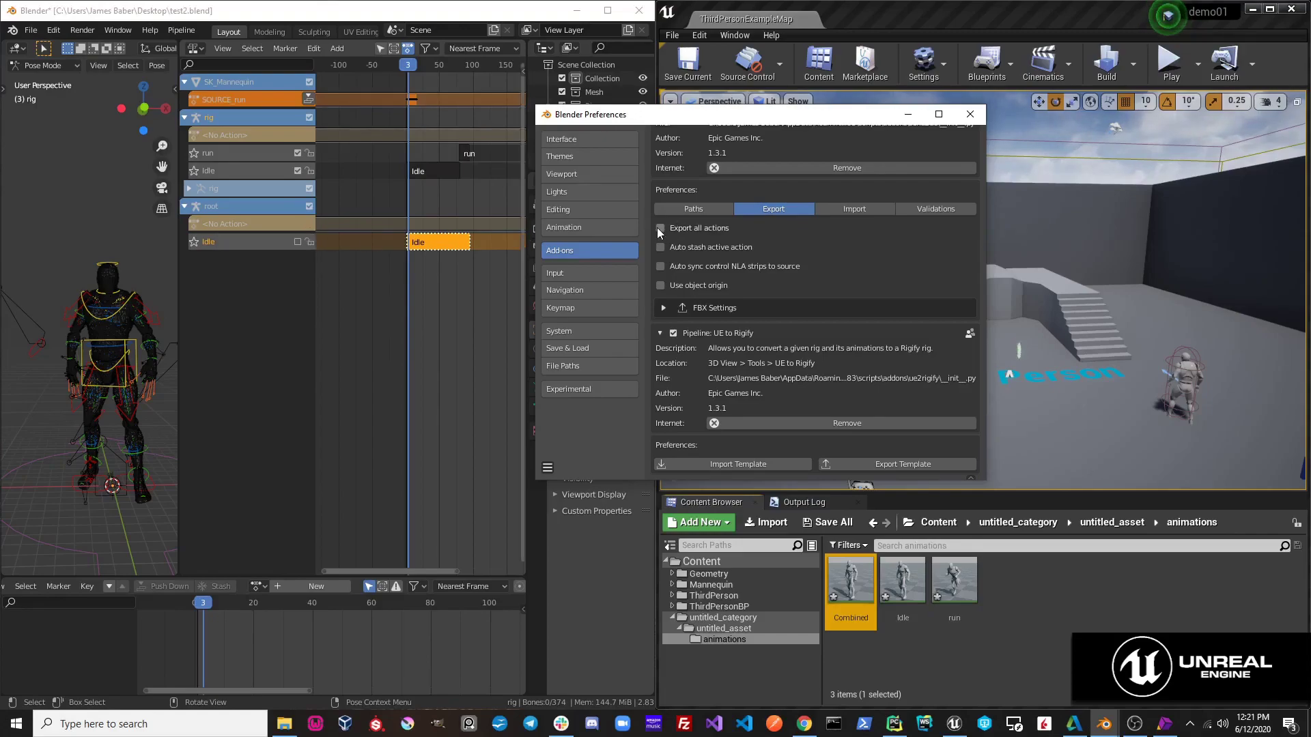
Enable the root armature's Idle track, and send the character to Unreal
click(300, 246)
right_click(444, 167)
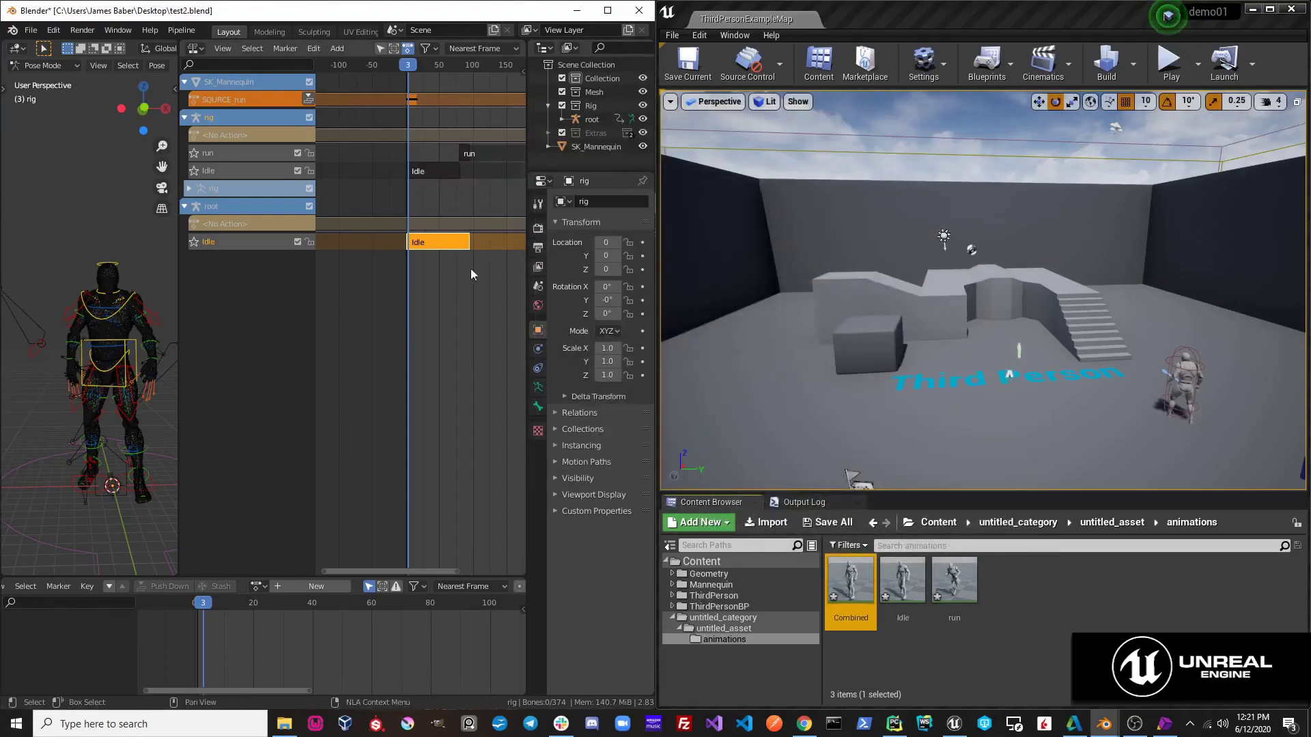
click(180, 30)
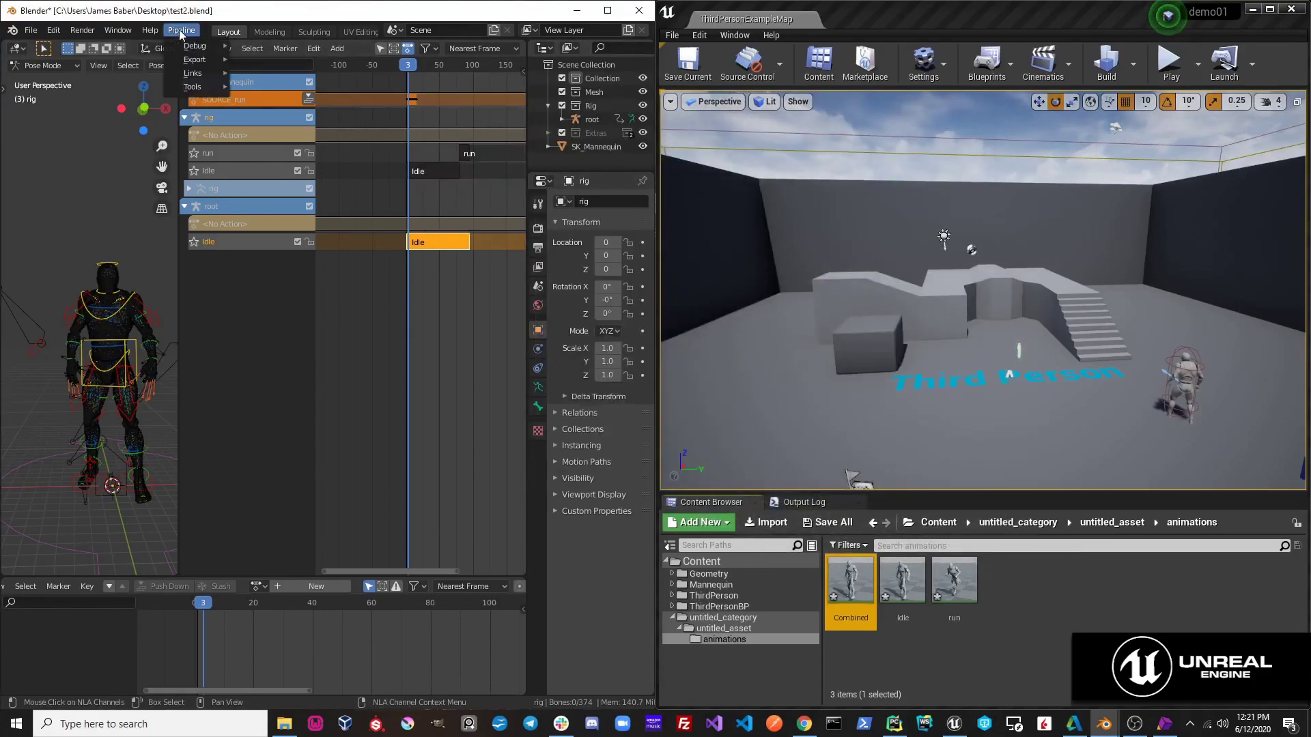
mouse_move(191, 61)
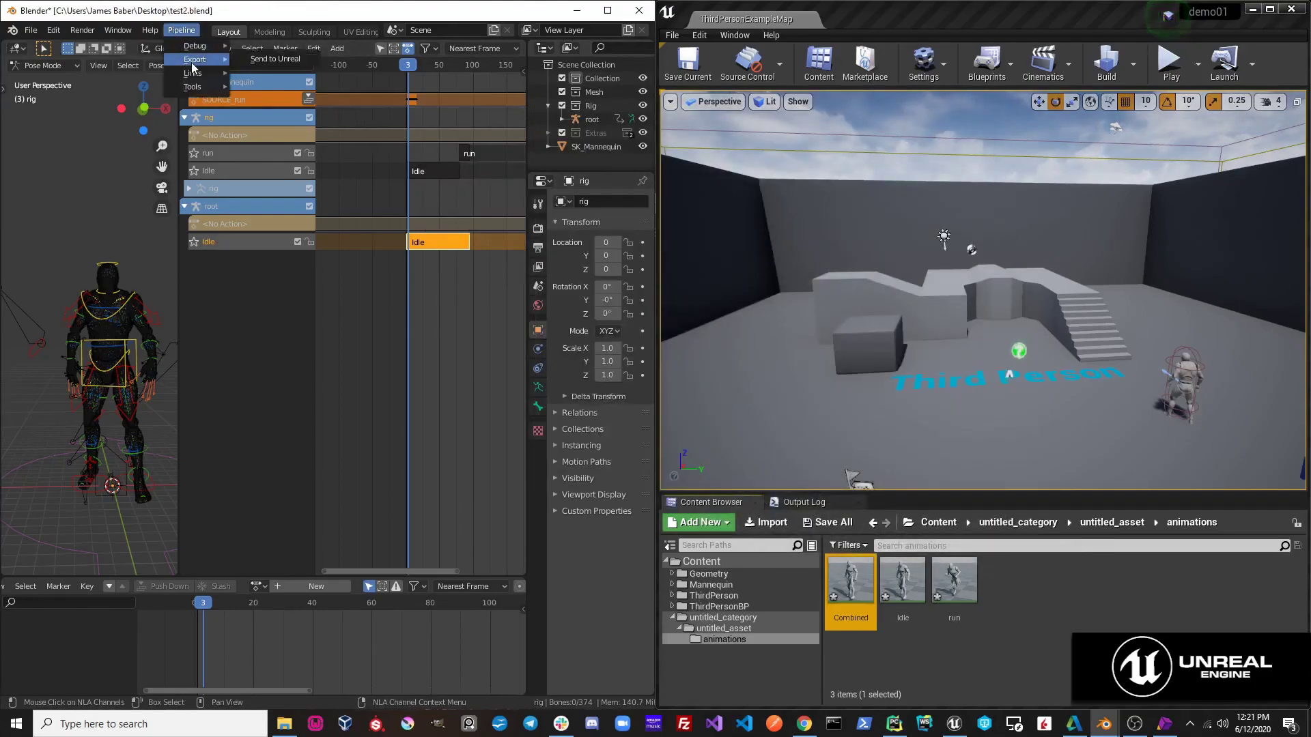
click(272, 58)
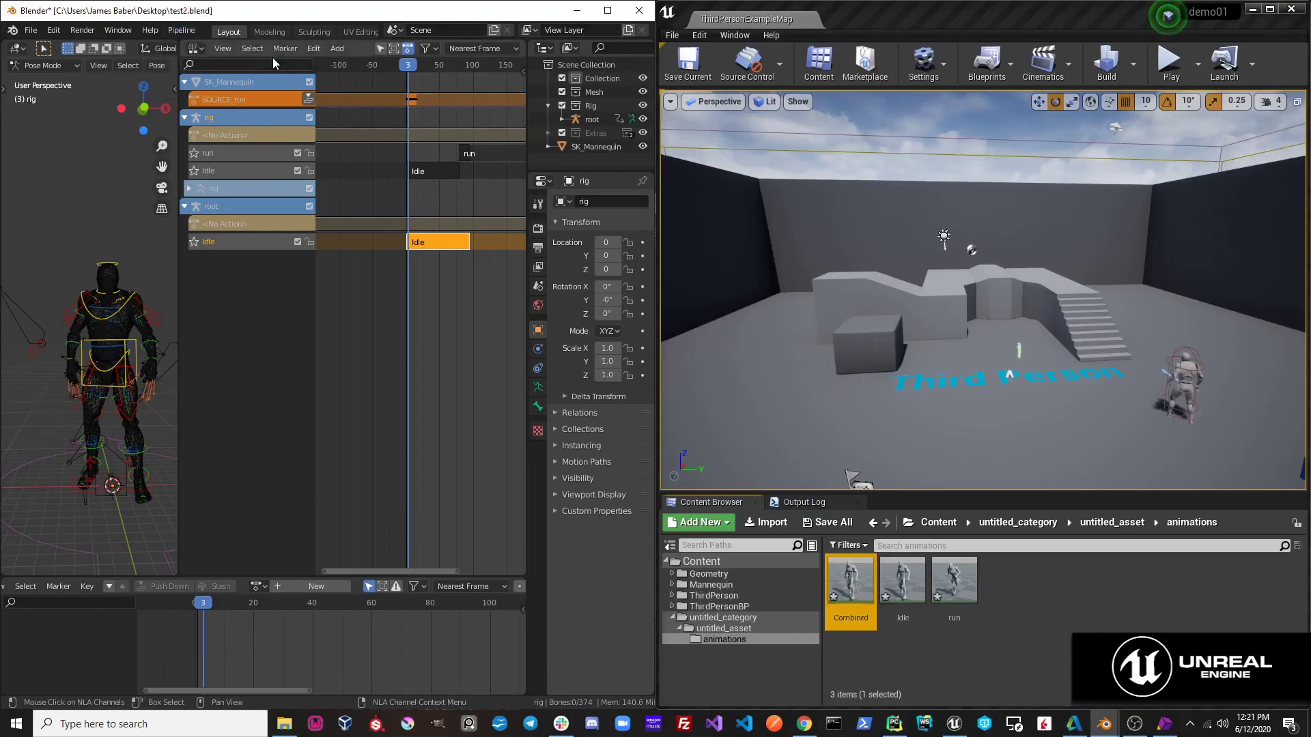
Open the Combined animation asset in Unreal to check its playback
double_click(848, 580)
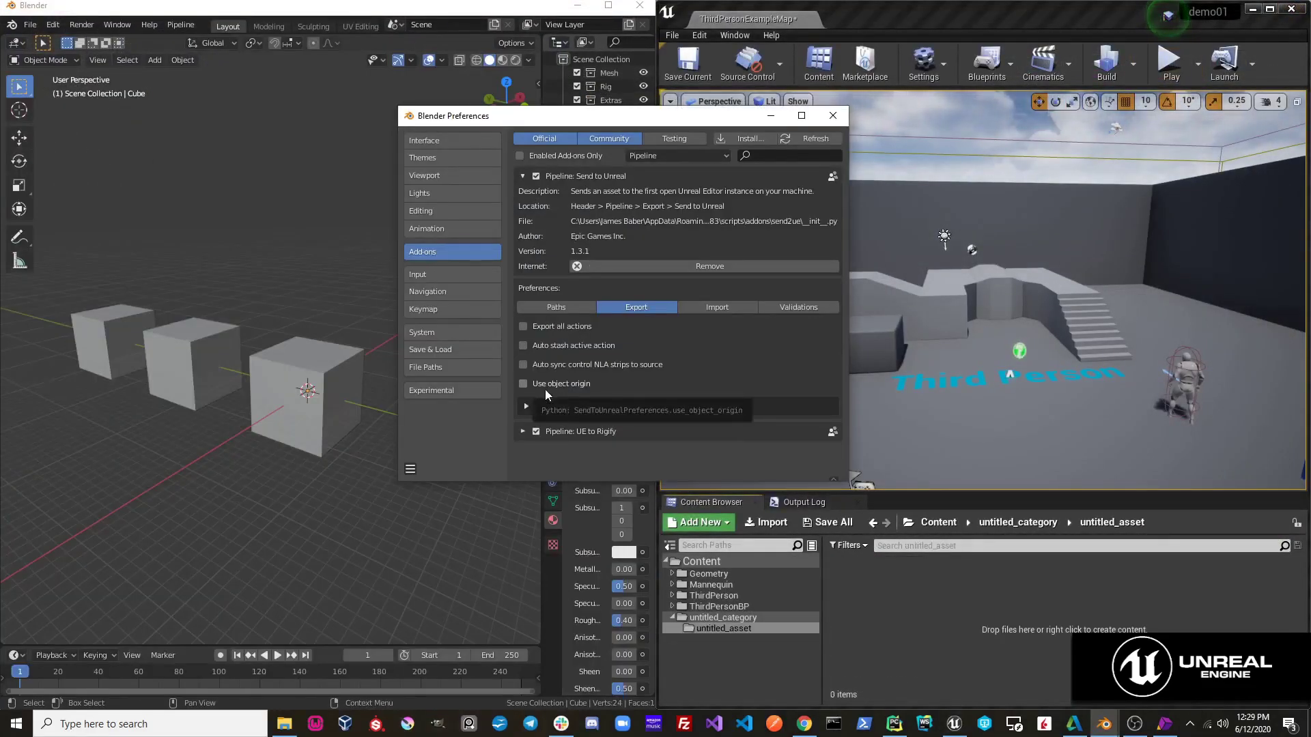
Close Blender's preferences, and move the three cubes into the Mesh collection
click(832, 115)
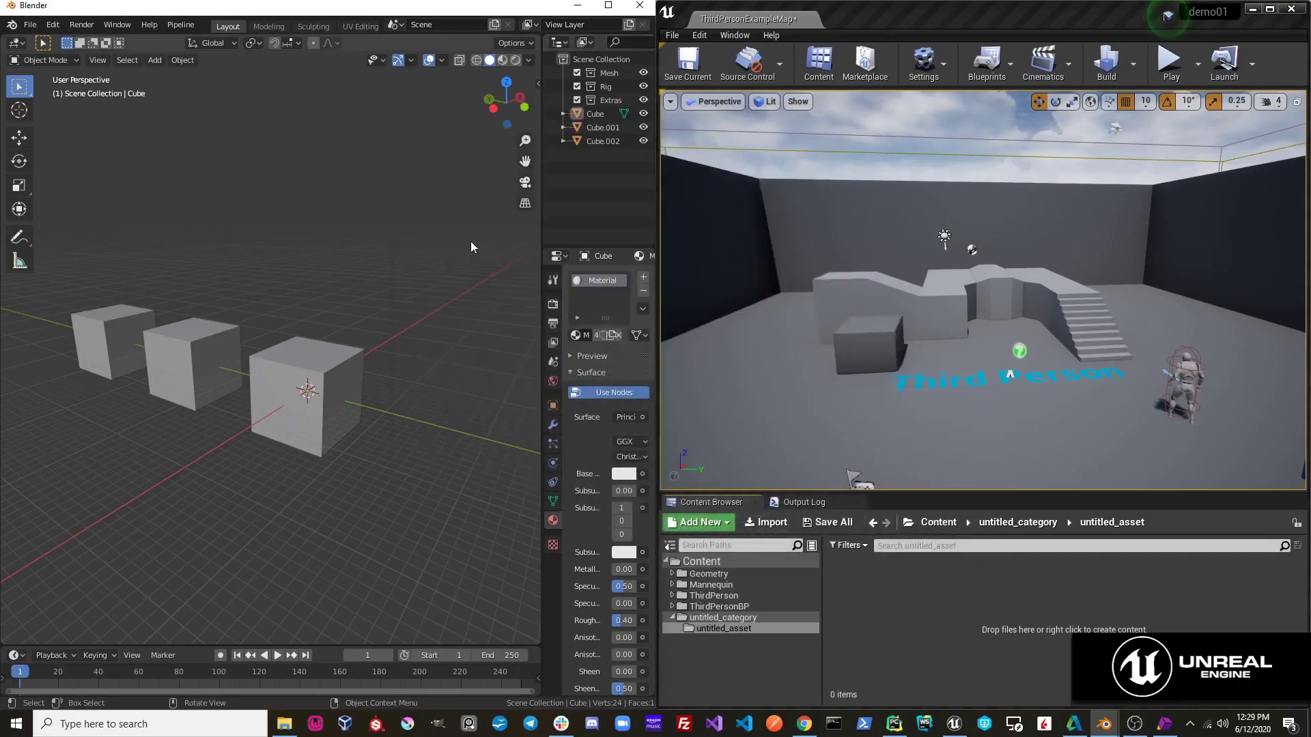
click(334, 392)
shift+click(185, 342)
shift+click(133, 311)
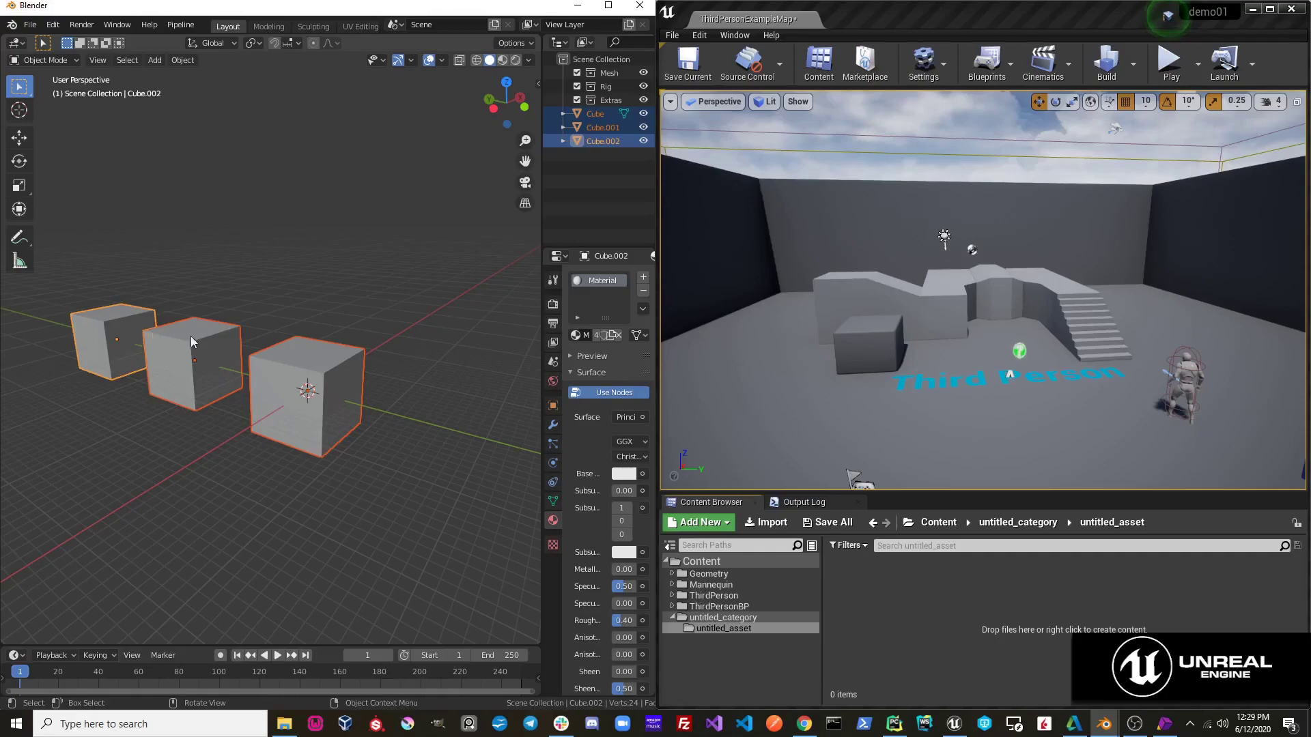
key(m)
click(227, 361)
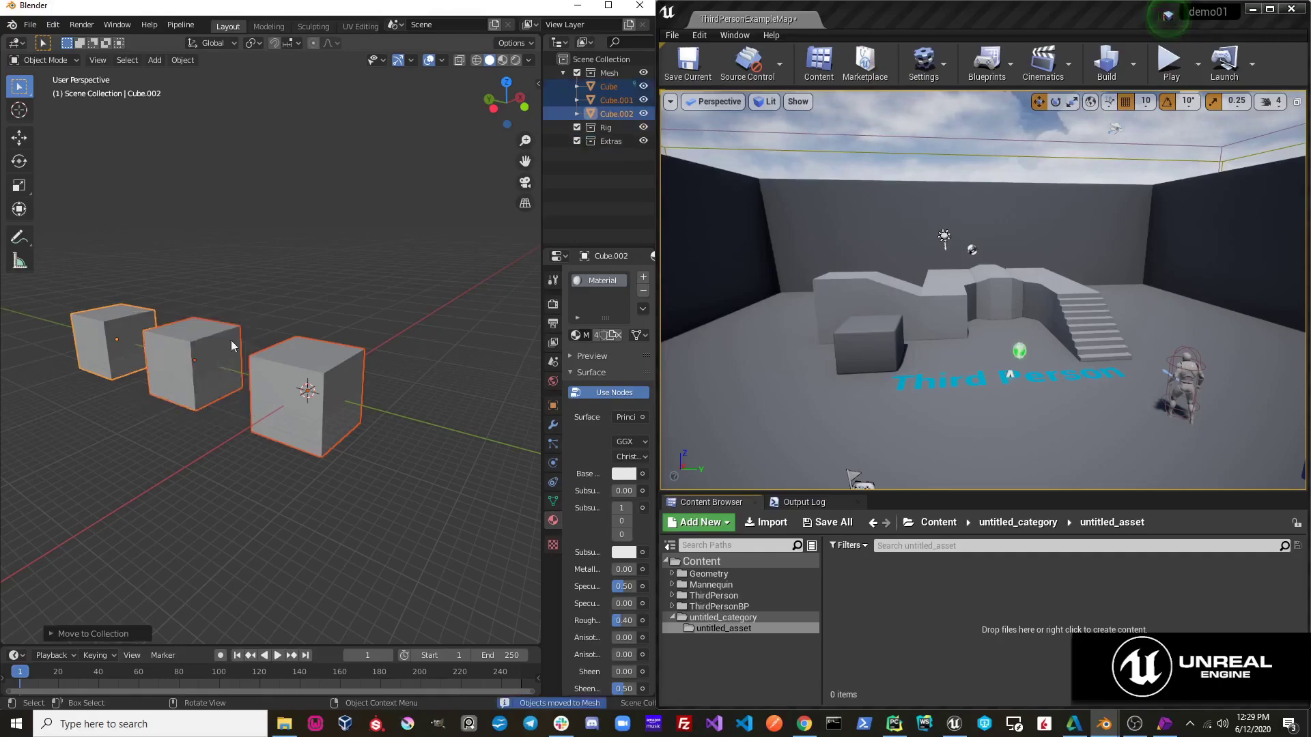
Send the three cubes from the Mesh collection to Unreal with Use object origin turned off
click(180, 25)
mouse_move(186, 53)
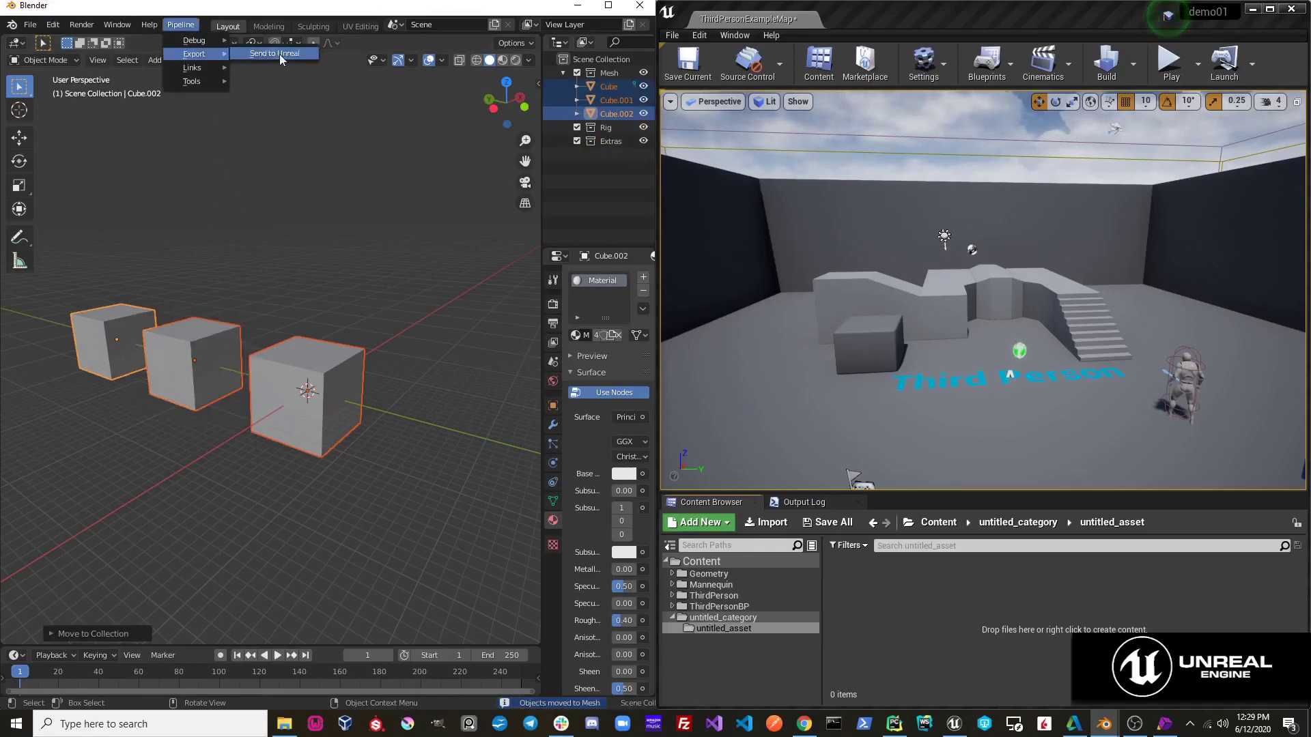
click(280, 55)
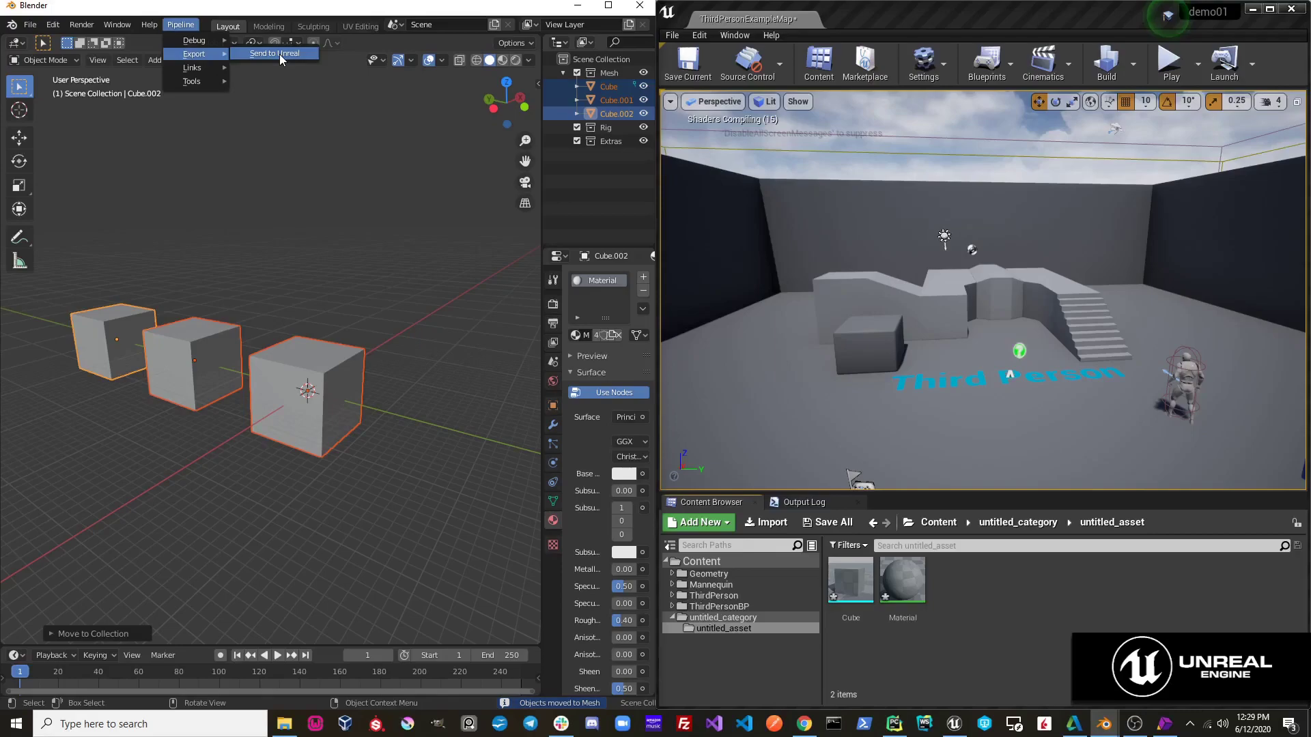
Place the imported Cube, Cube_001 and Cube_002 meshes together in the Unreal level, and select one of the placed cubes
click(1034, 645)
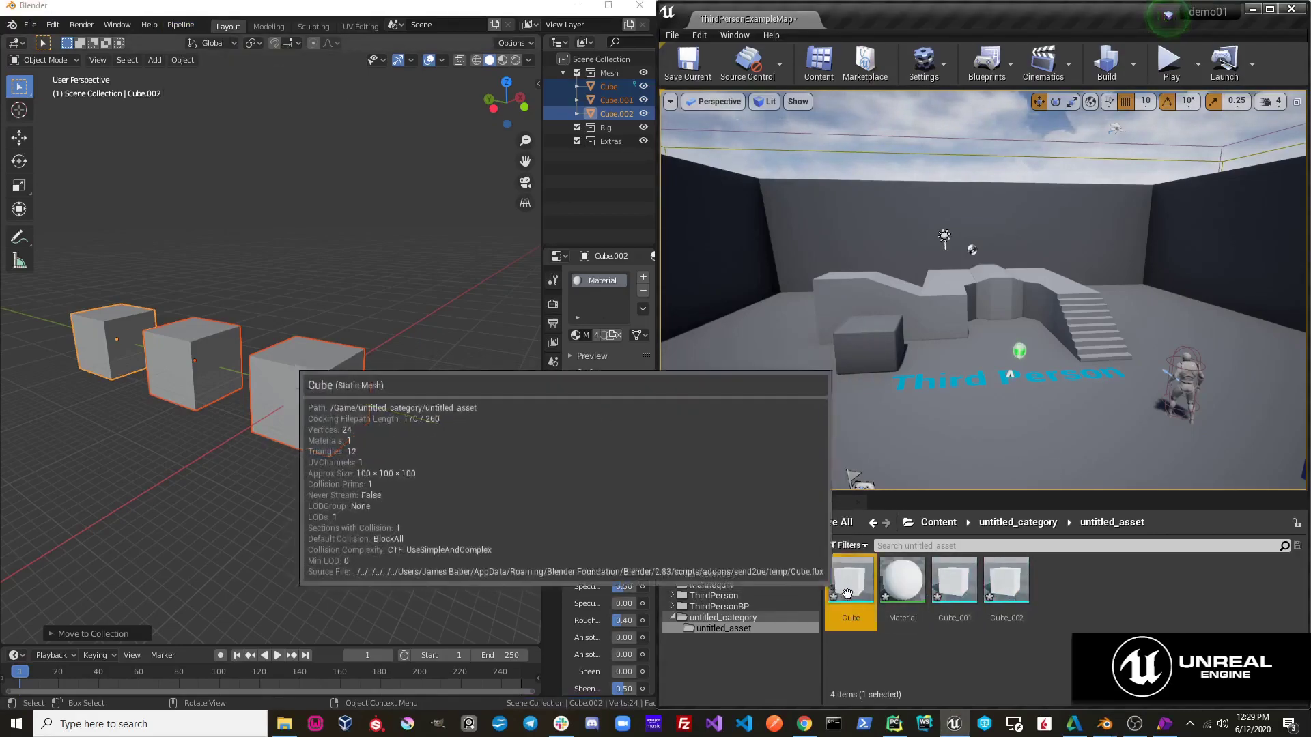
ctrl+click(1007, 584)
drag(1006, 584, 1012, 309)
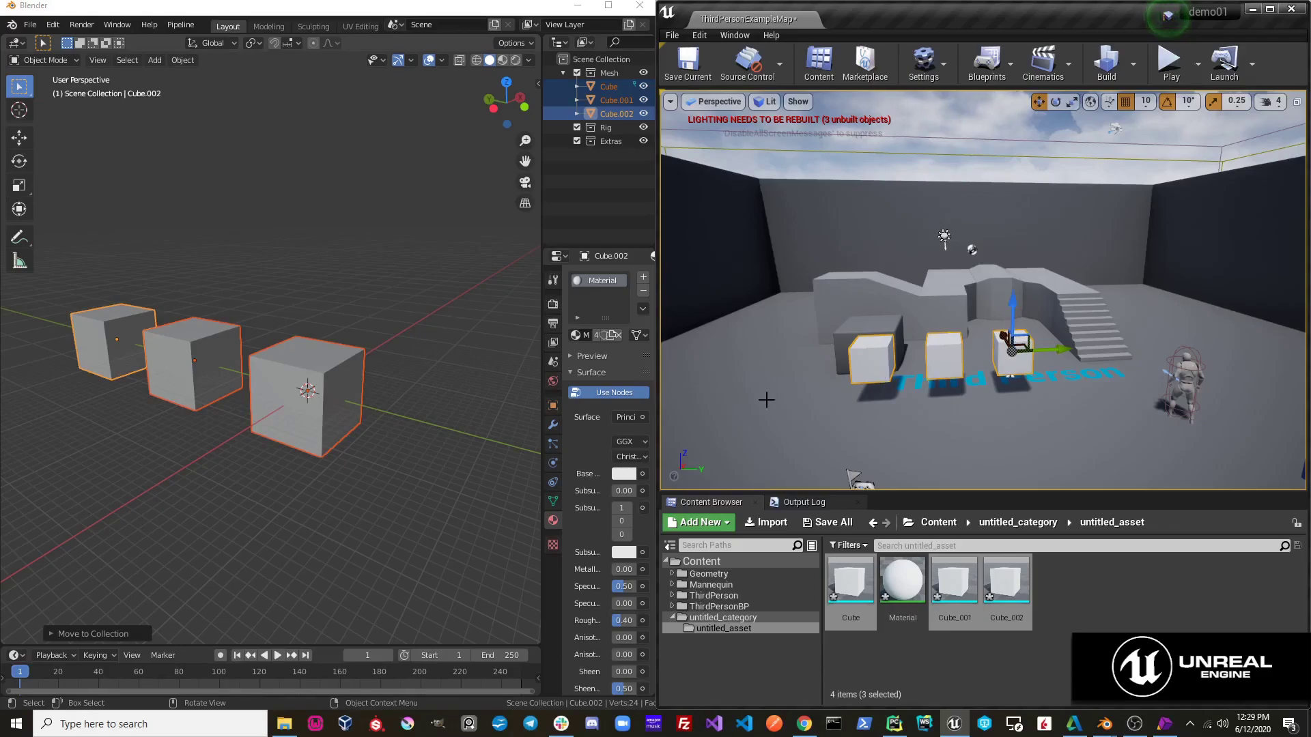
click(870, 356)
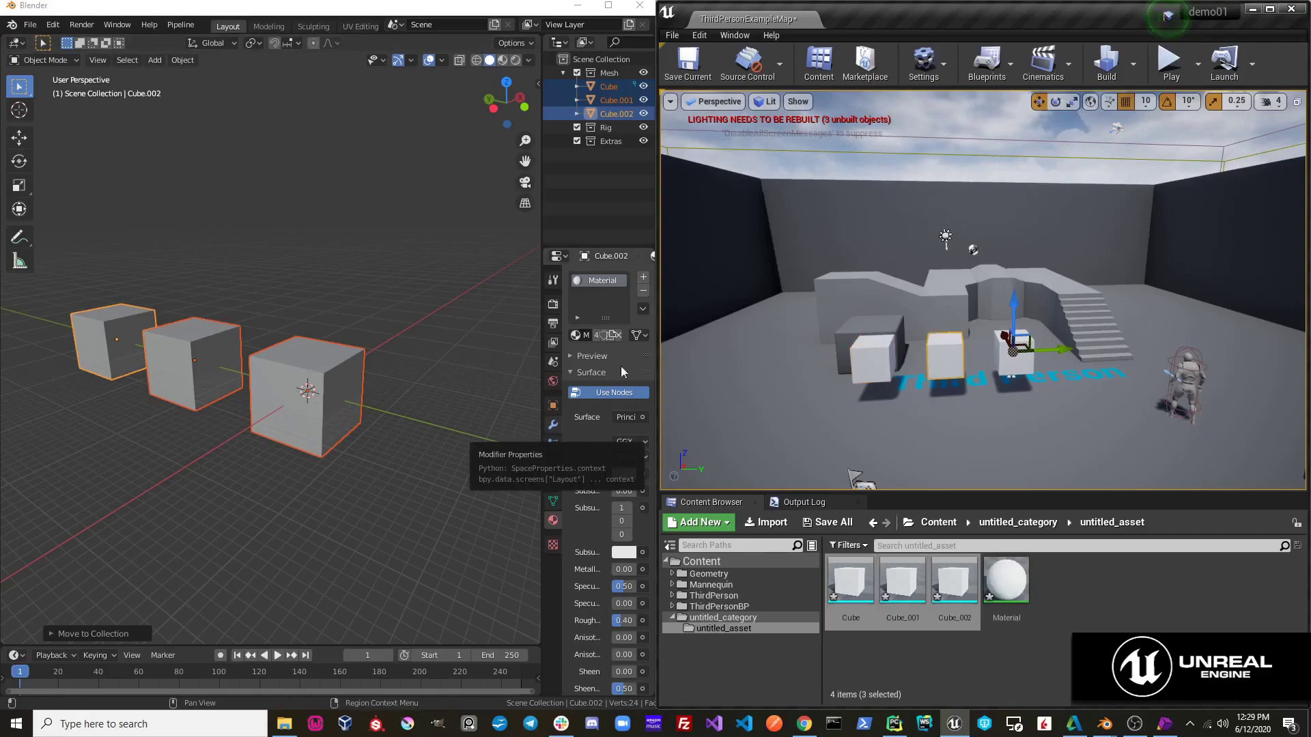
Turn on Use object origin in Blender's Send to Unreal export preferences, and close the preferences
click(53, 24)
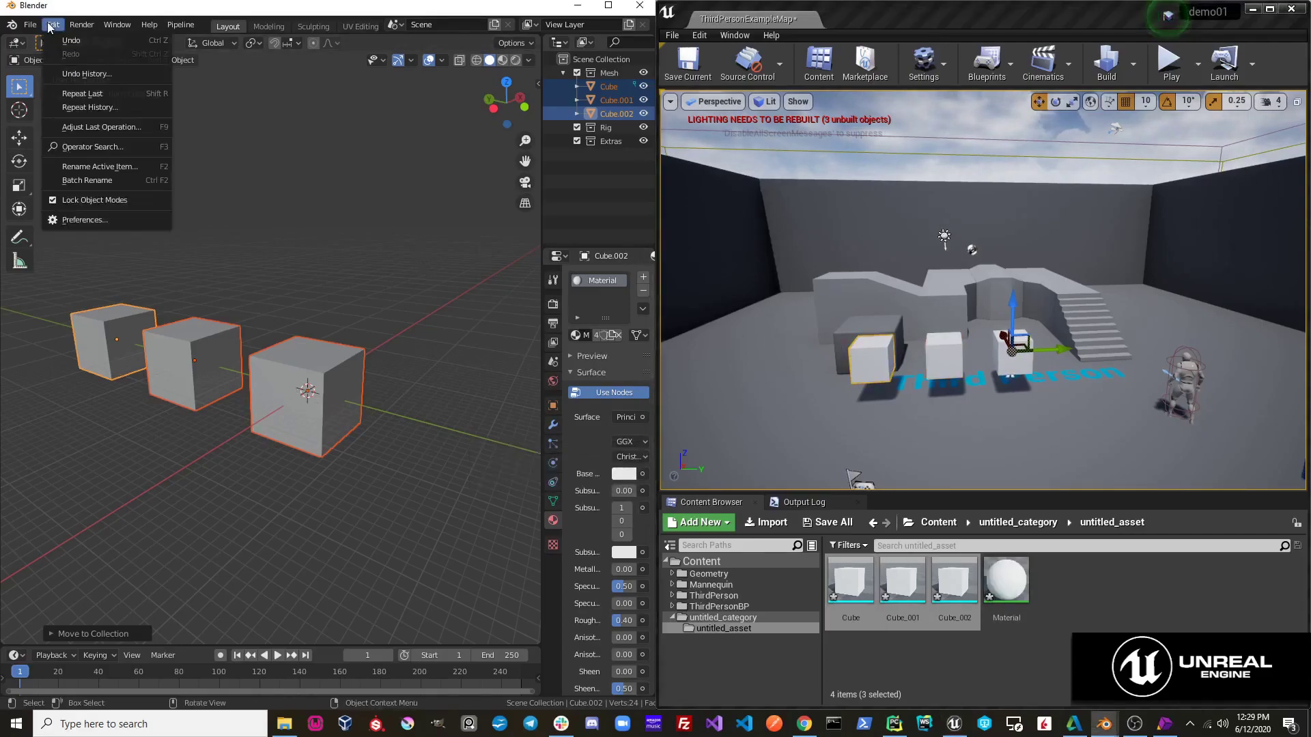
click(94, 218)
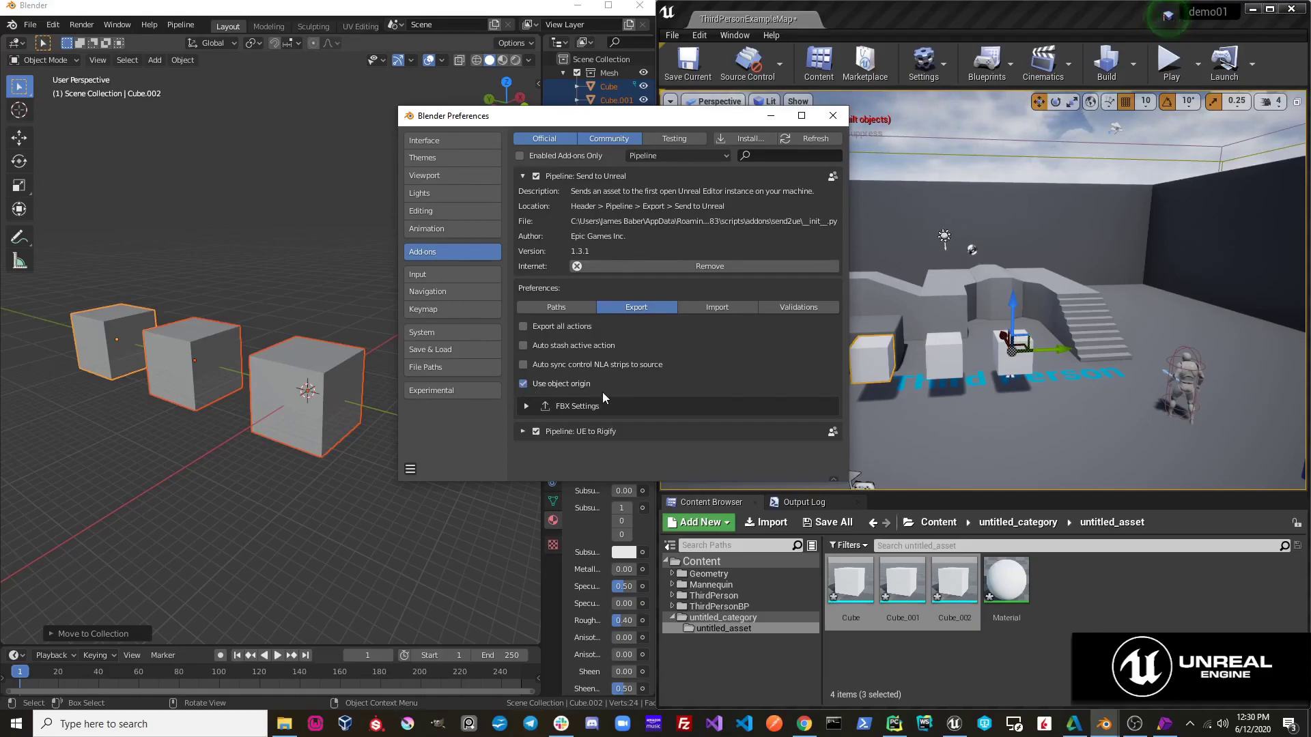
click(832, 116)
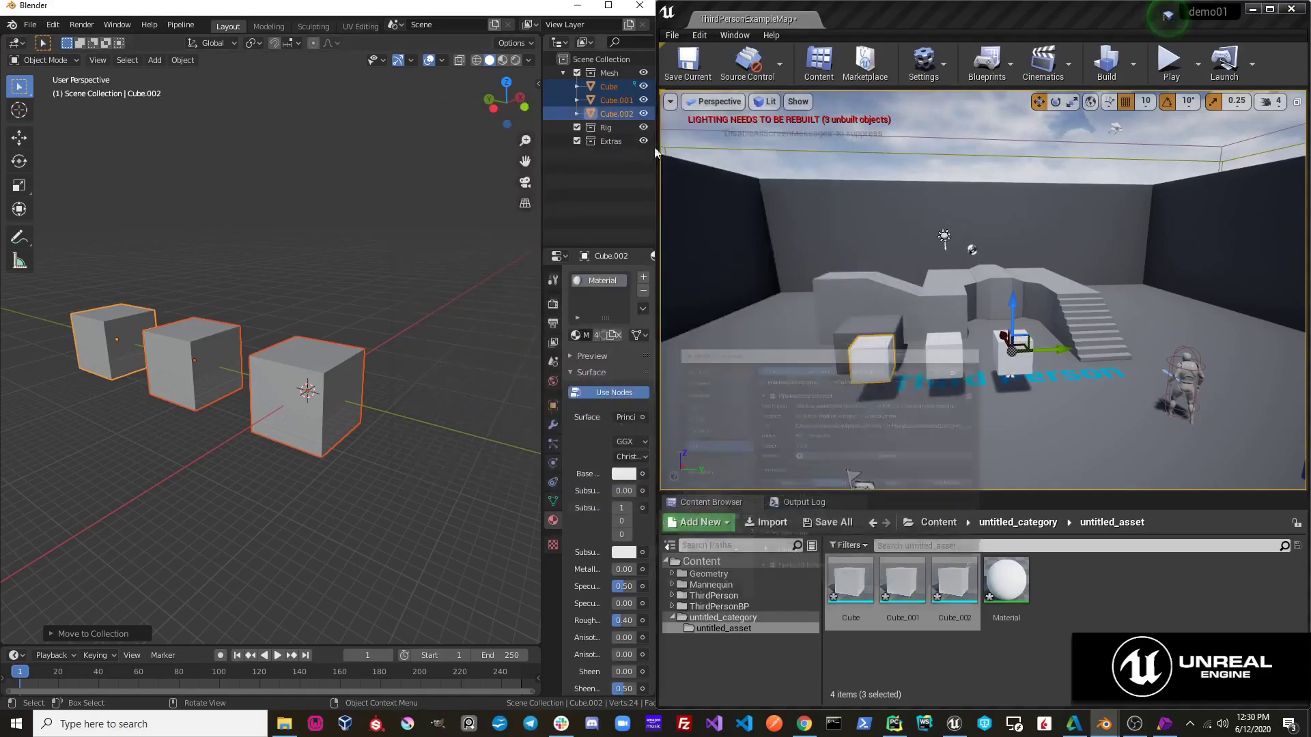
Send the three cubes to Unreal again using their object origins, and inspect the placed meshes in the level
click(180, 25)
mouse_move(194, 54)
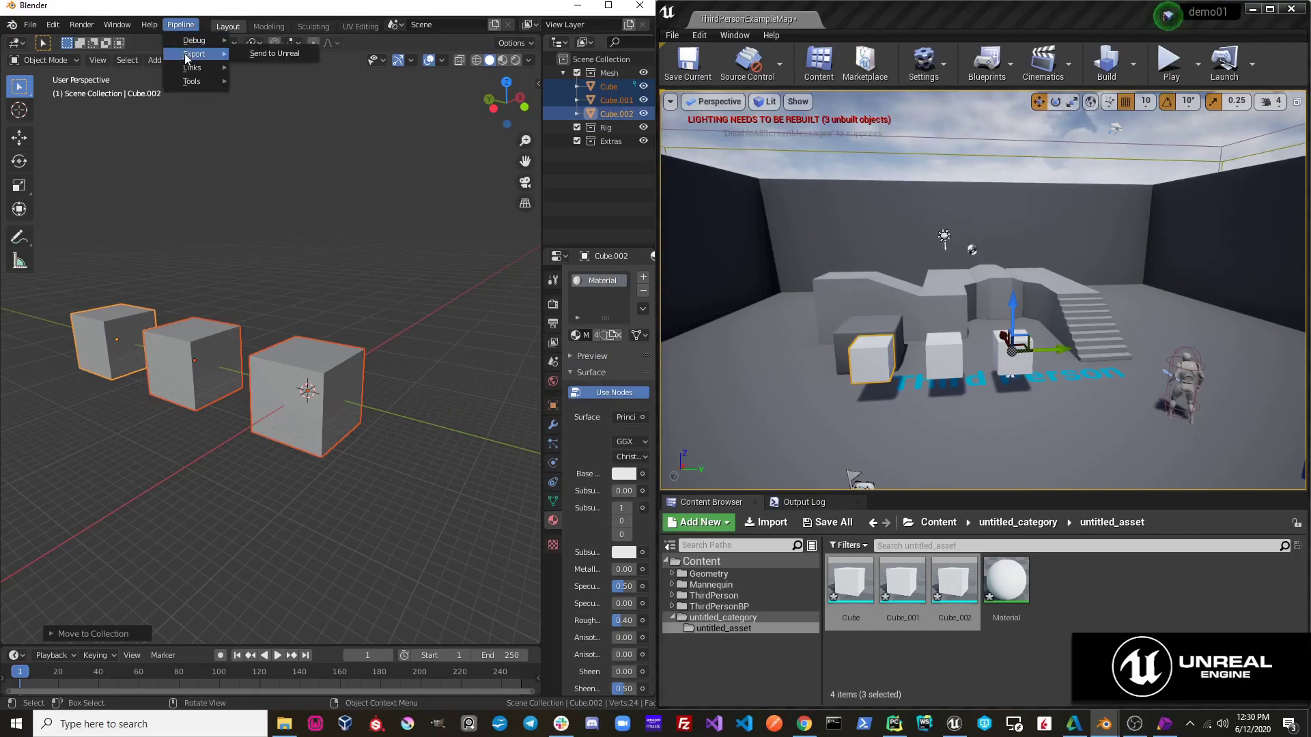
click(244, 55)
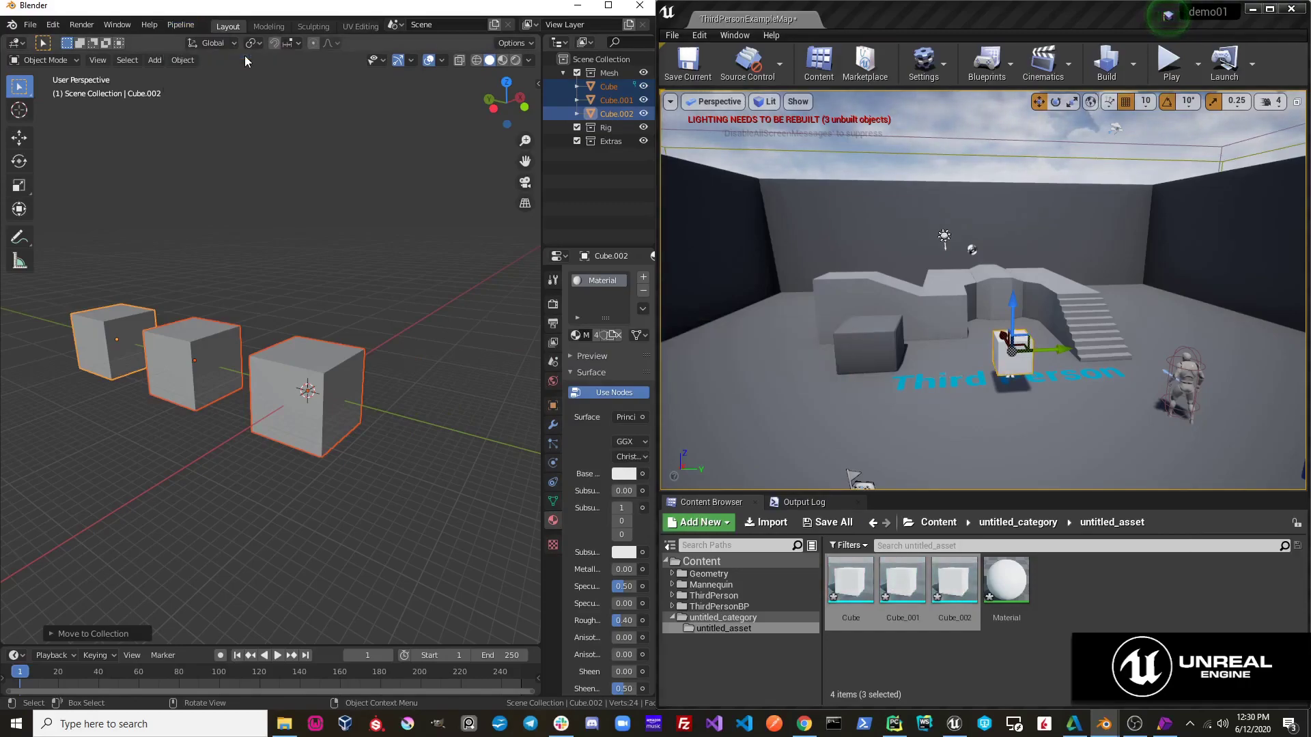
click(1071, 353)
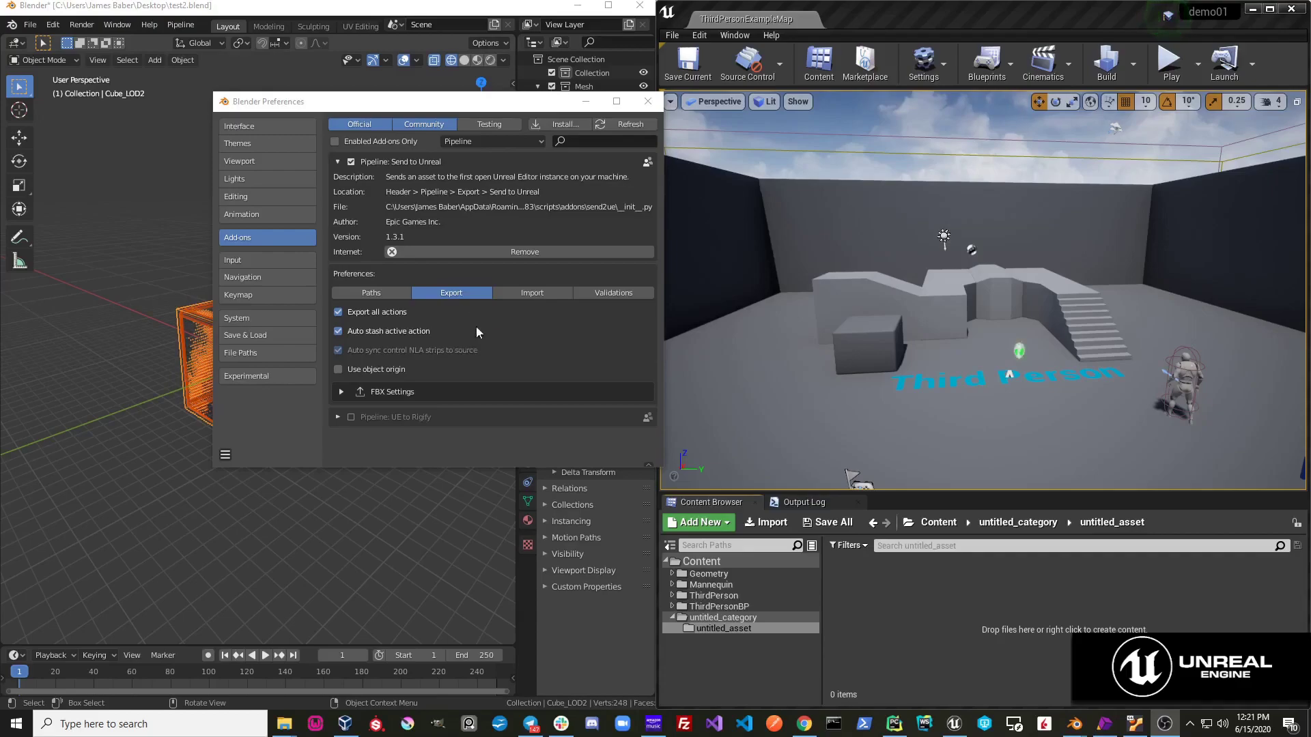
Examine the FBX settings of the Send to Unreal export preferences, from custom properties and transform to animation and metadata
click(339, 391)
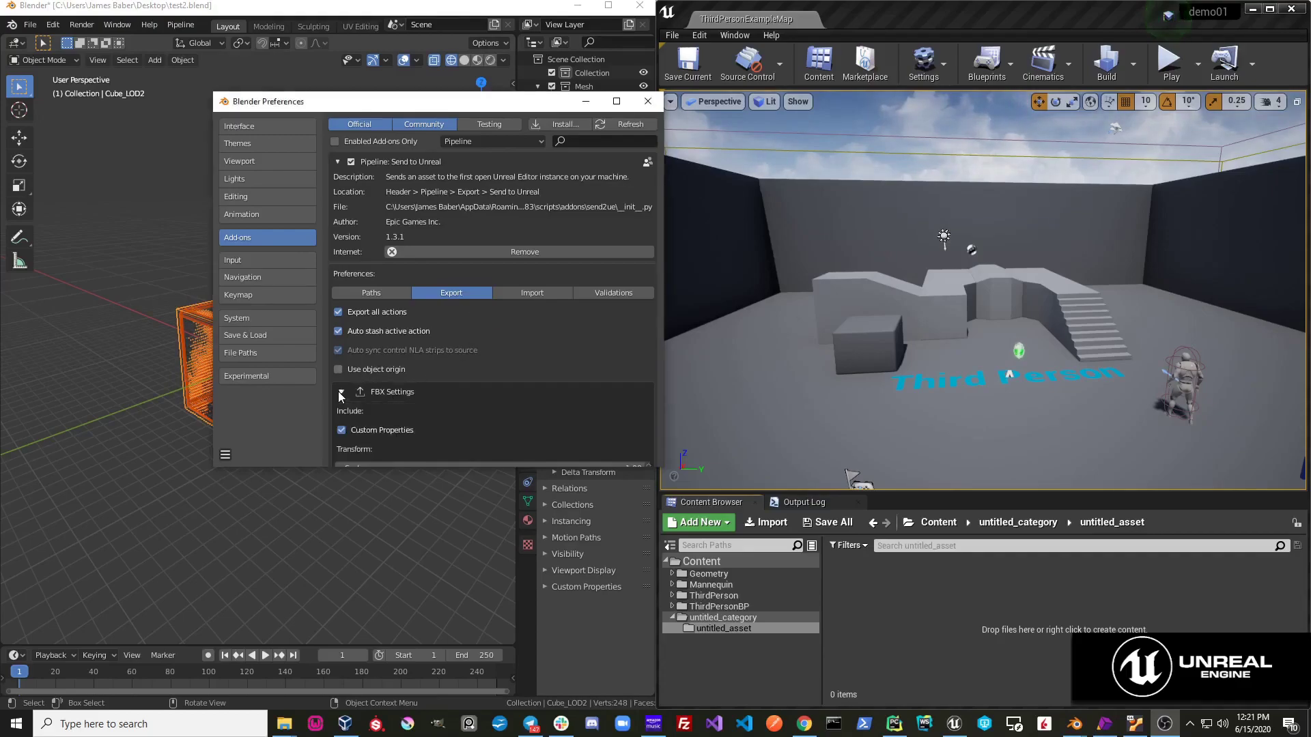
scroll(407, 383, down, 5)
scroll(485, 342, down, 5)
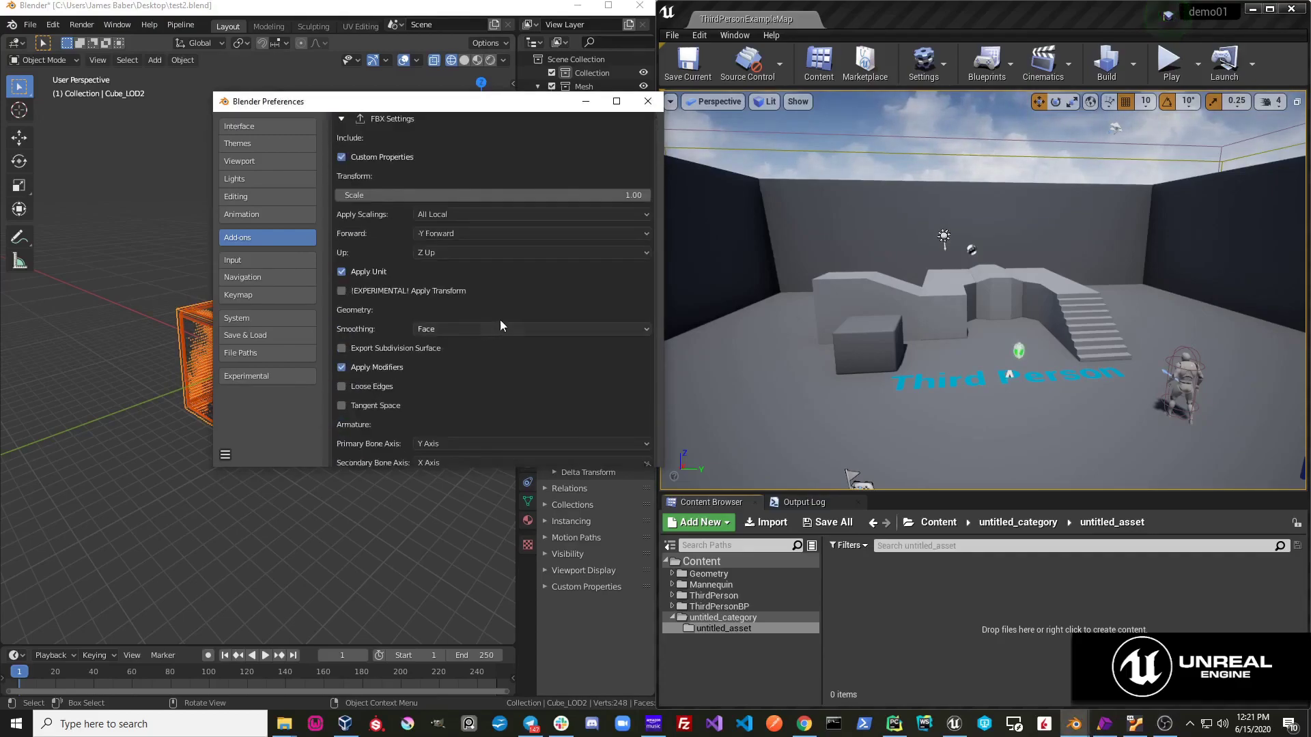
scroll(465, 304, down, 6)
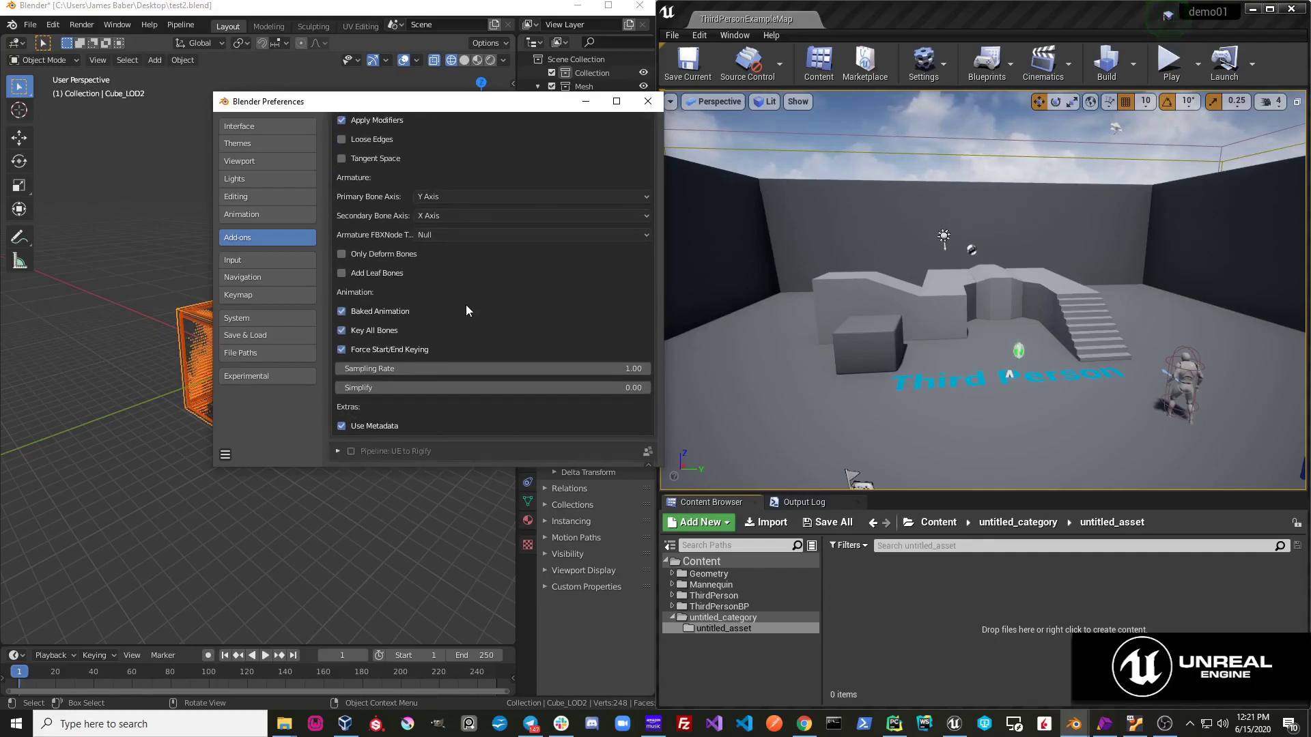
scroll(466, 304, up, 8)
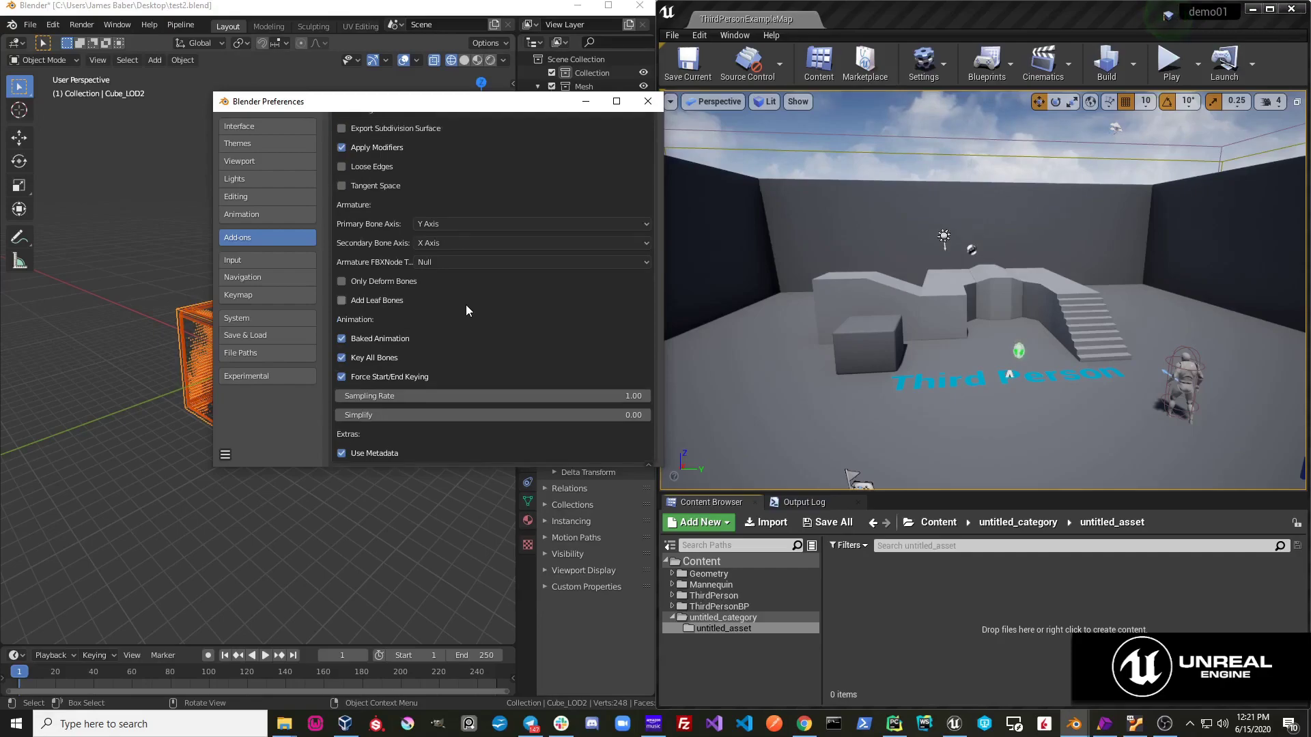
scroll(466, 305, up, 1)
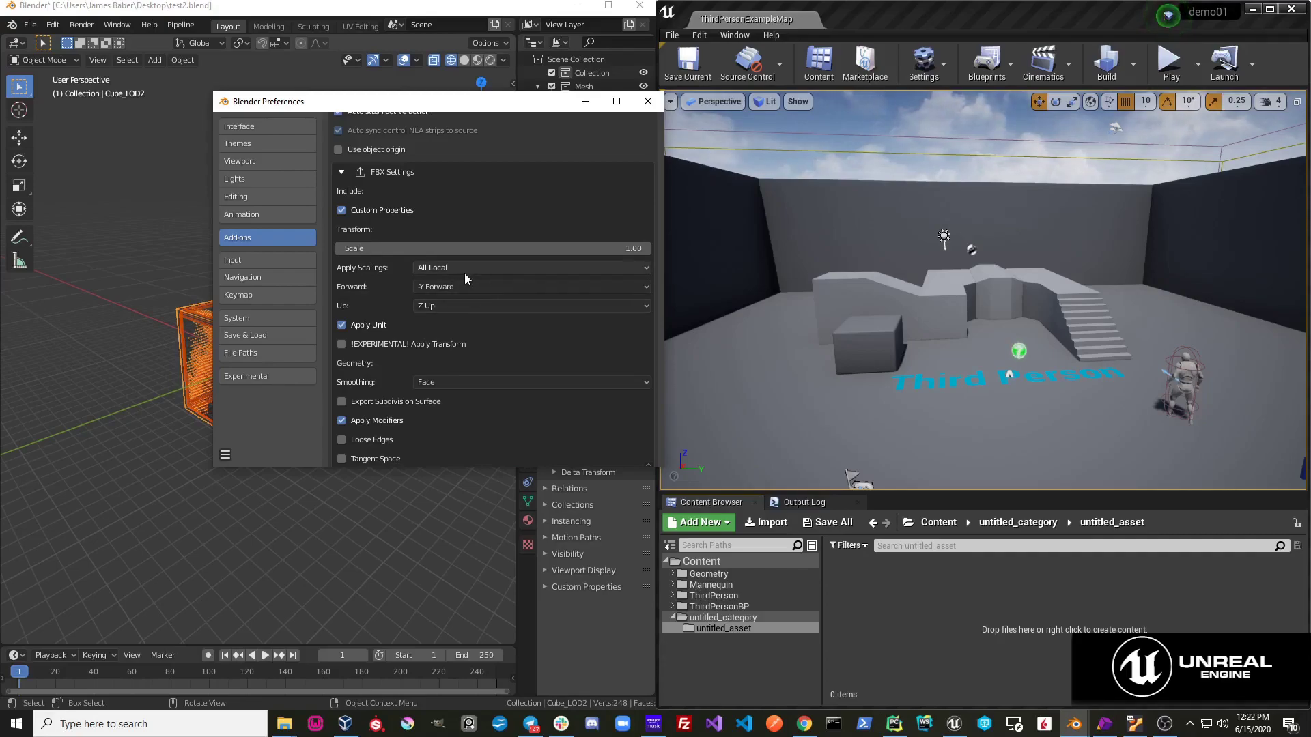
drag(461, 103, 433, 148)
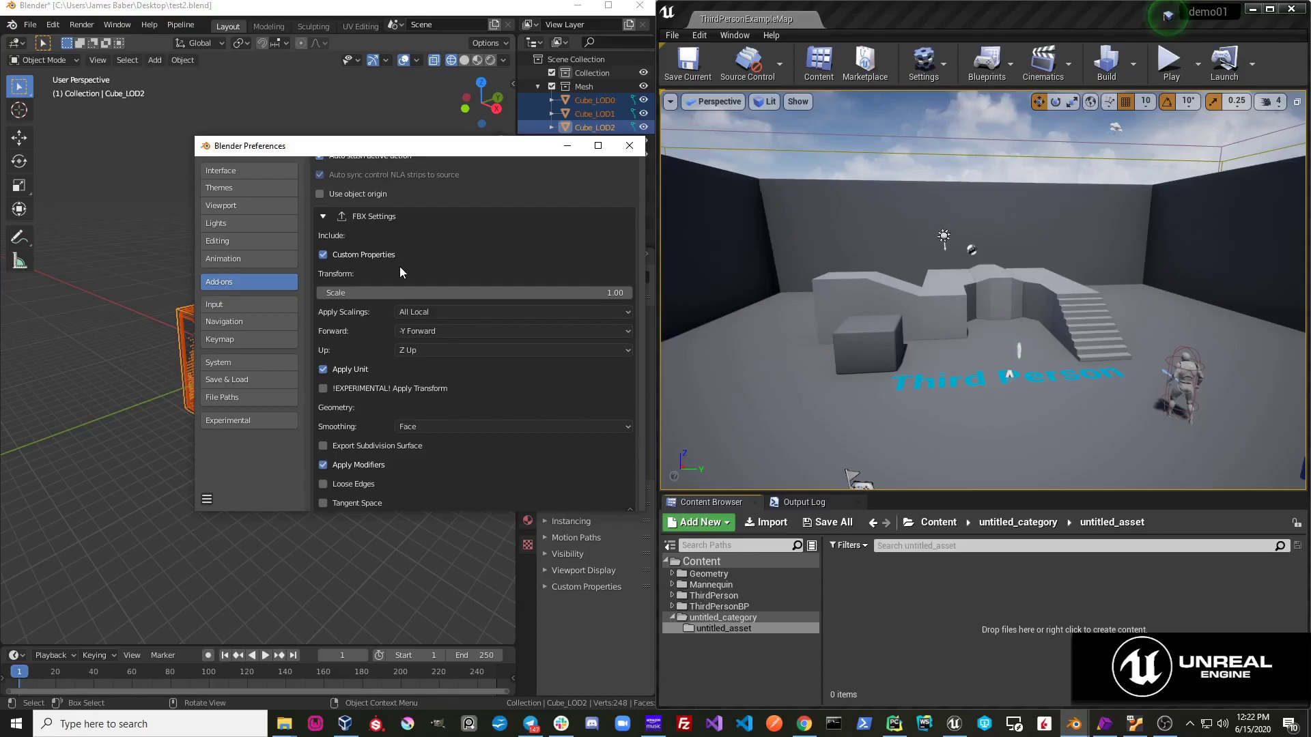
click(324, 216)
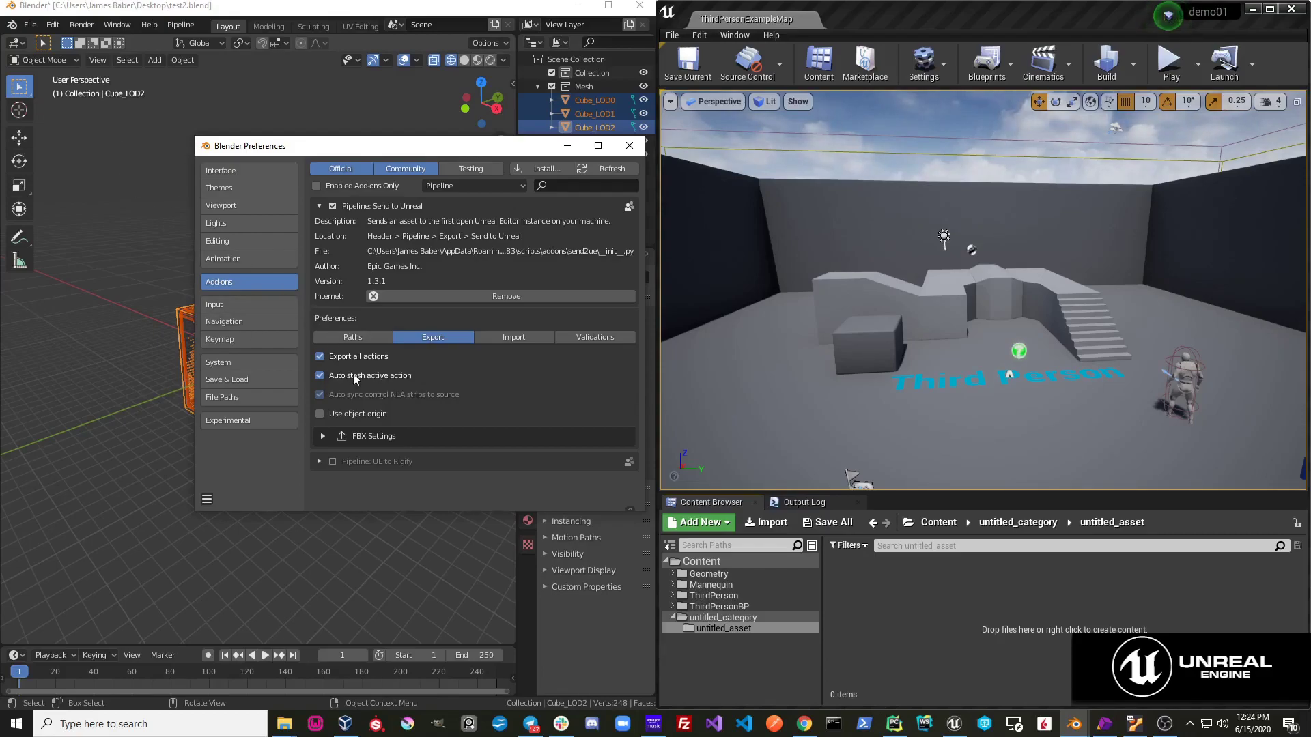
Turn off Export all actions and Auto stash active action, and restore the export defaults by disabling and re-enabling the Send to Unreal add-on
click(318, 358)
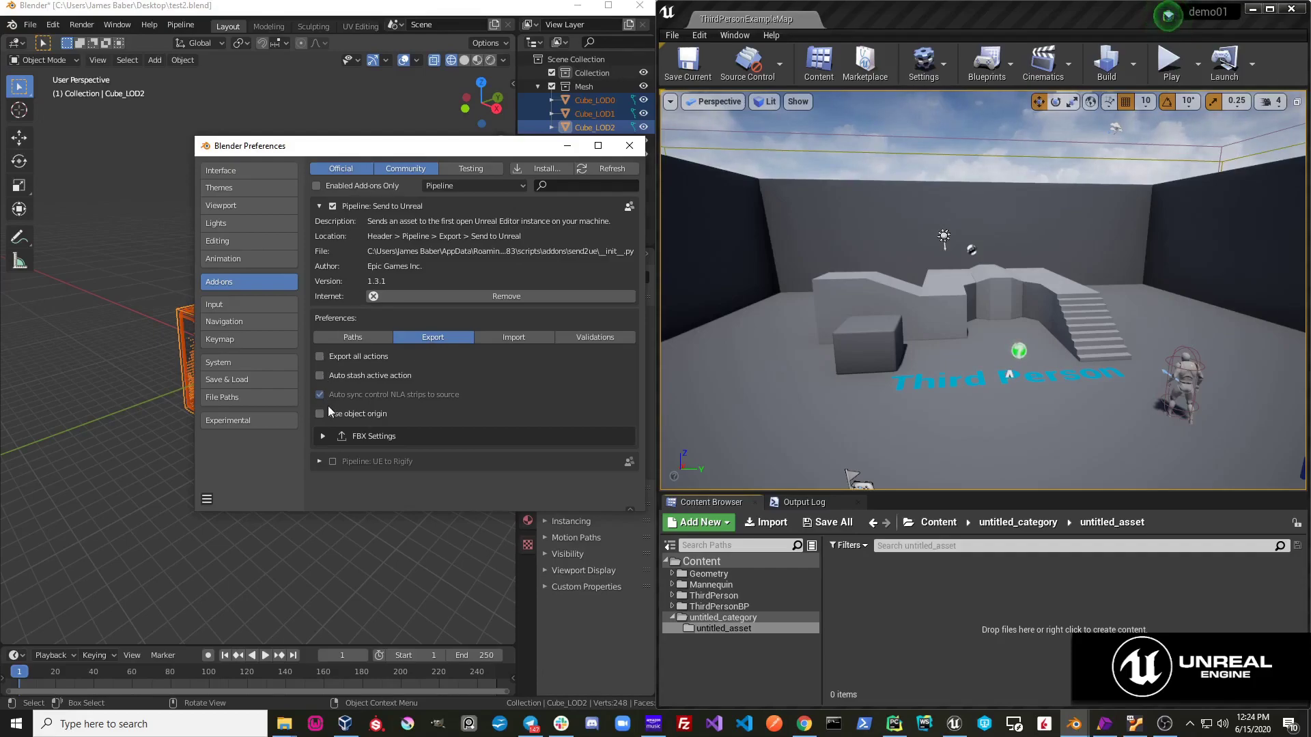
click(333, 206)
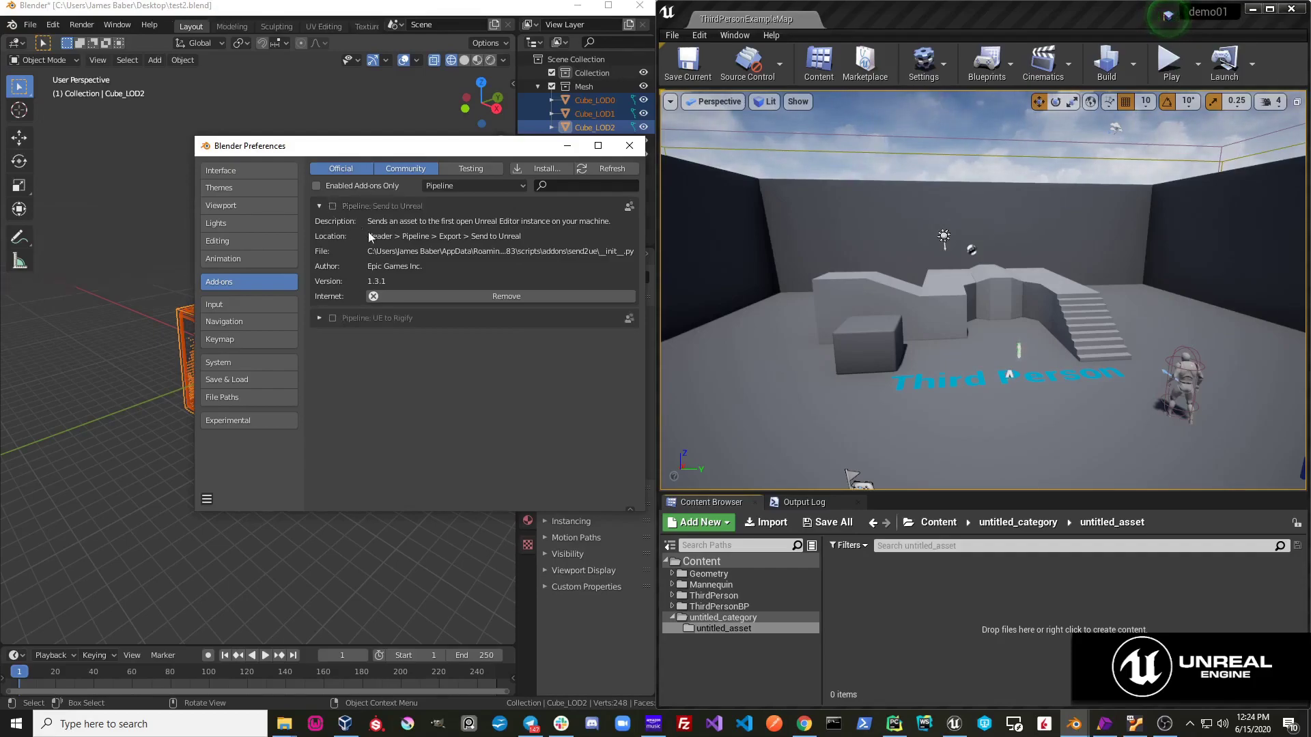
click(332, 207)
click(415, 337)
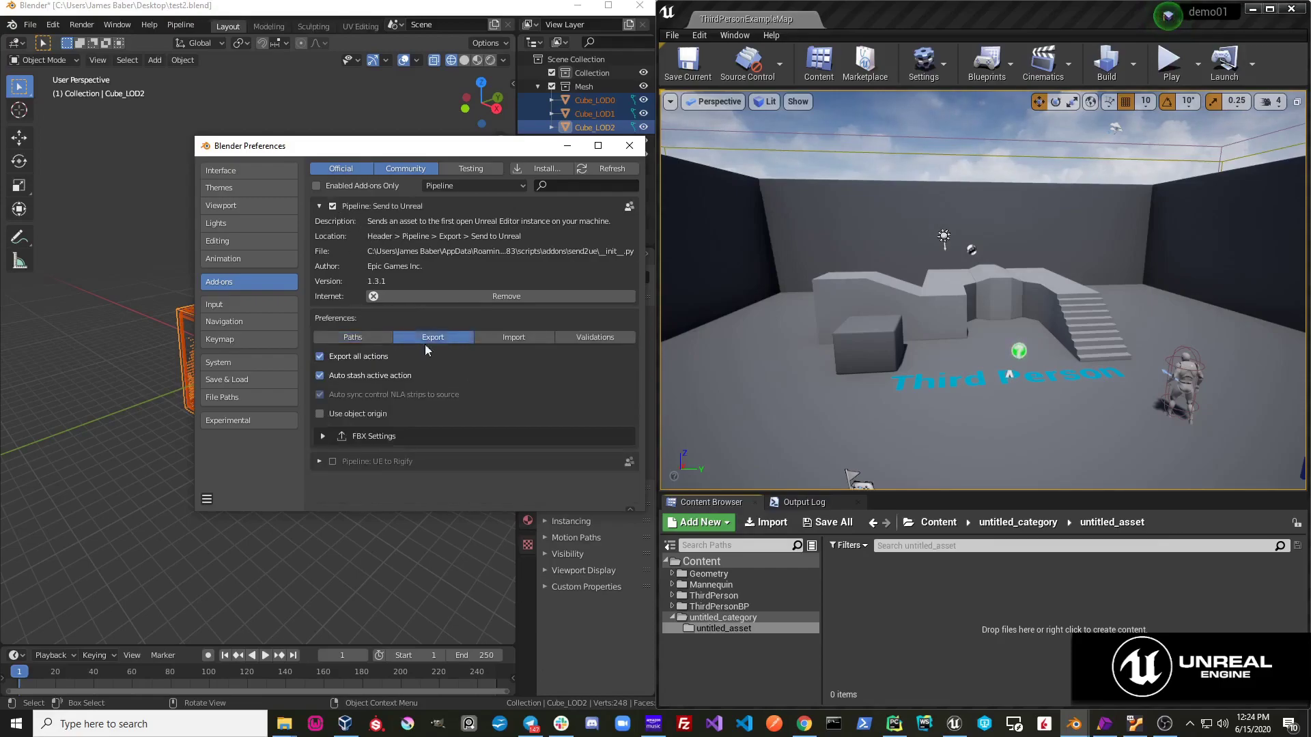
Open the reset options for the Export all actions preference
right_click(321, 355)
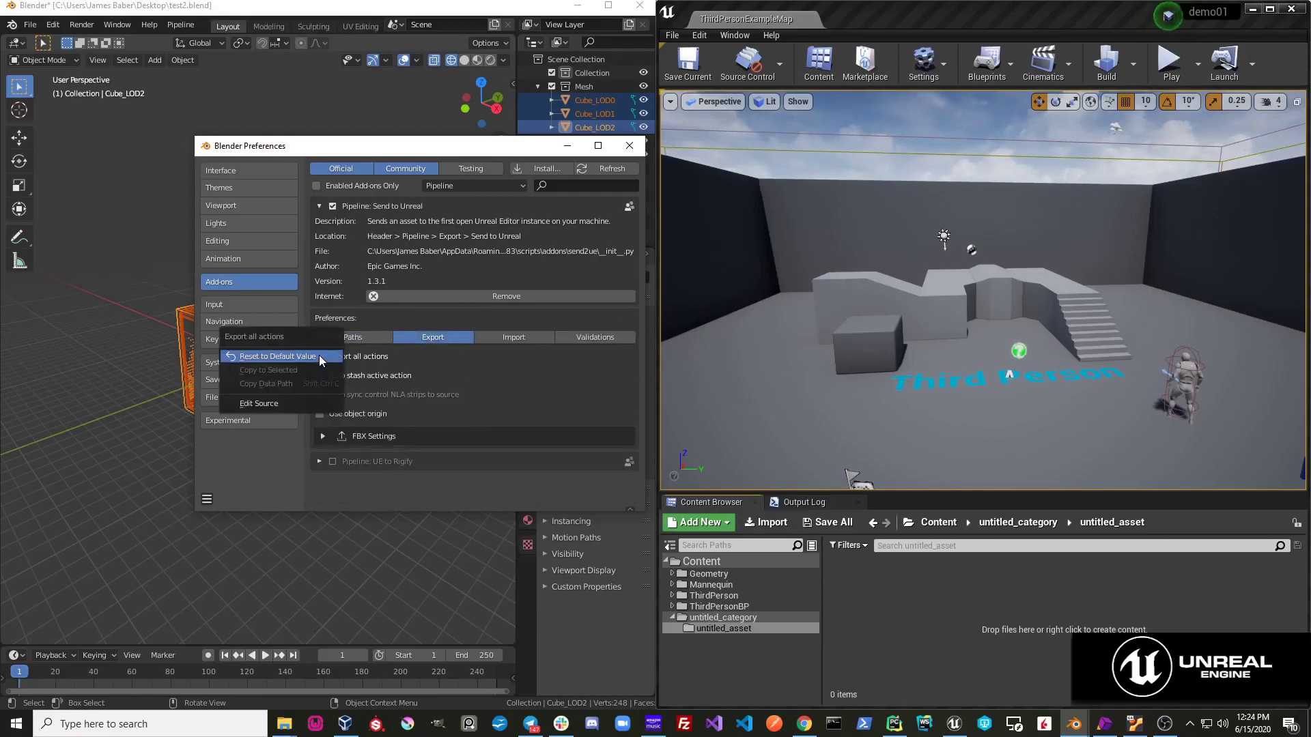